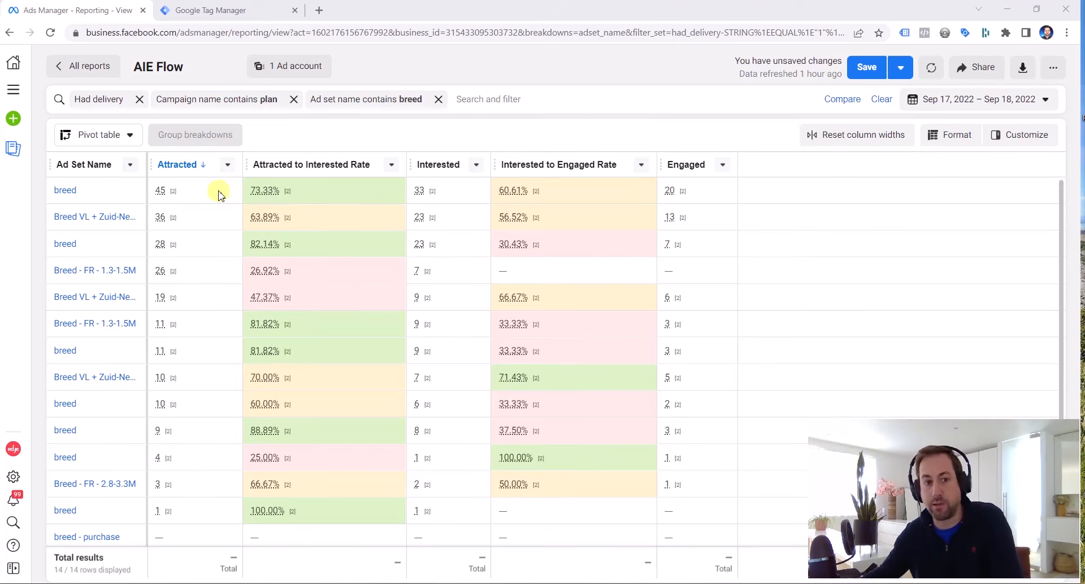
mouse_move(421, 192)
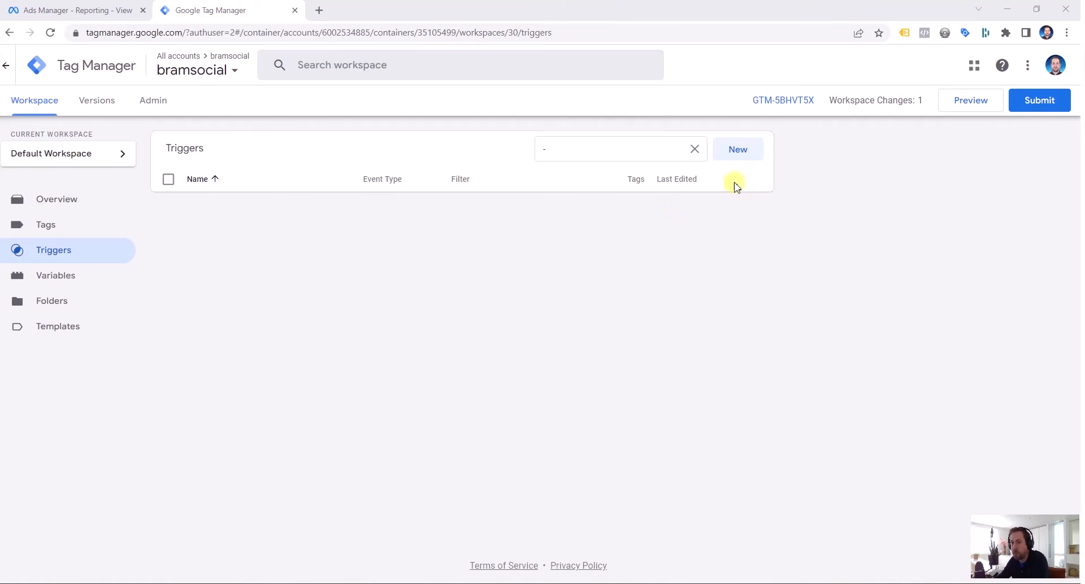
- Create a new trigger and choose Timer as its trigger type
left_click(746, 152)
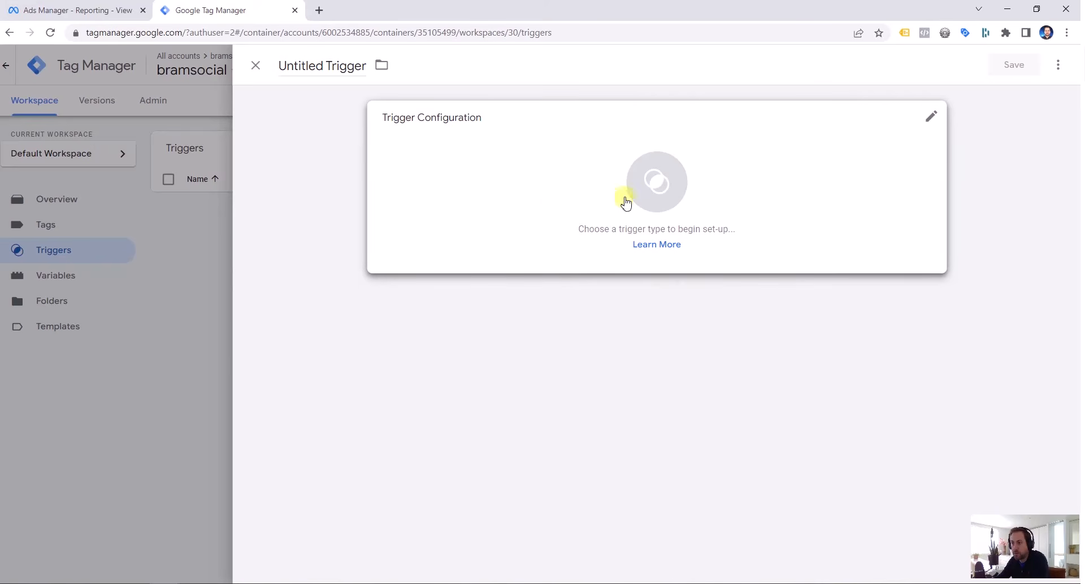
left_click(553, 184)
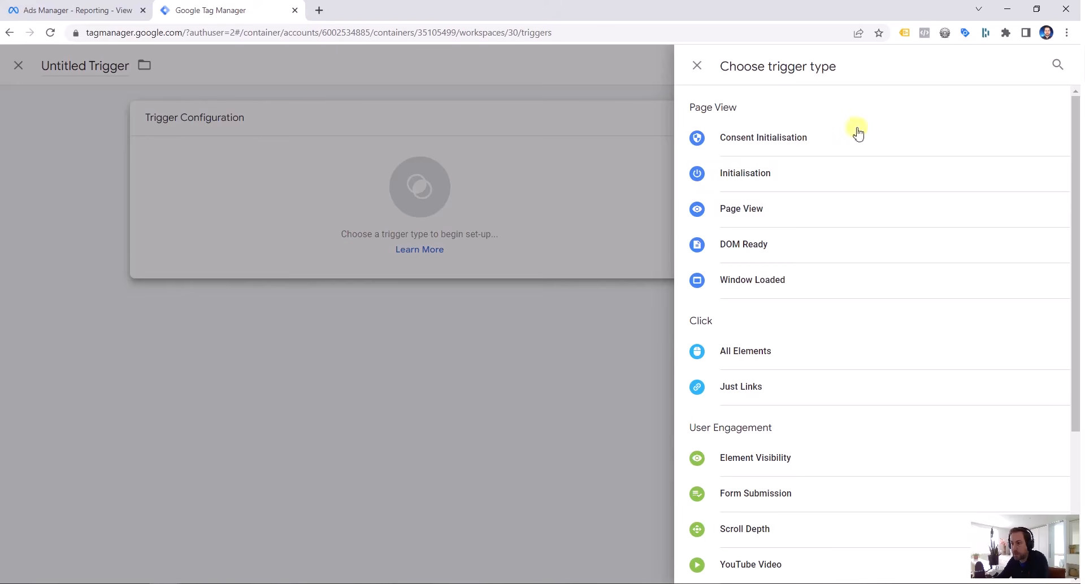
scroll(901, 295, "down", 4)
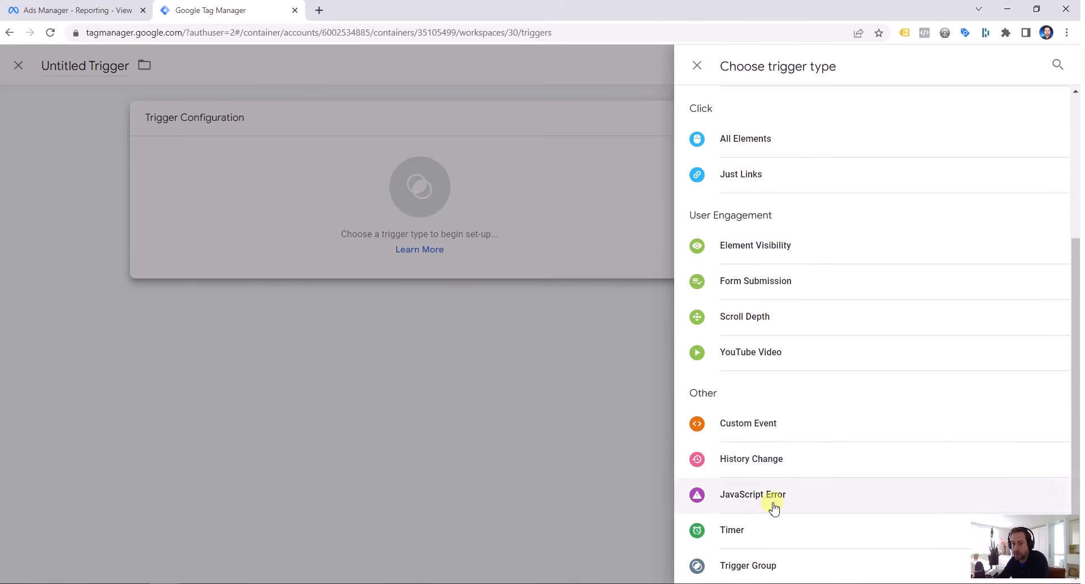
left_click(785, 536)
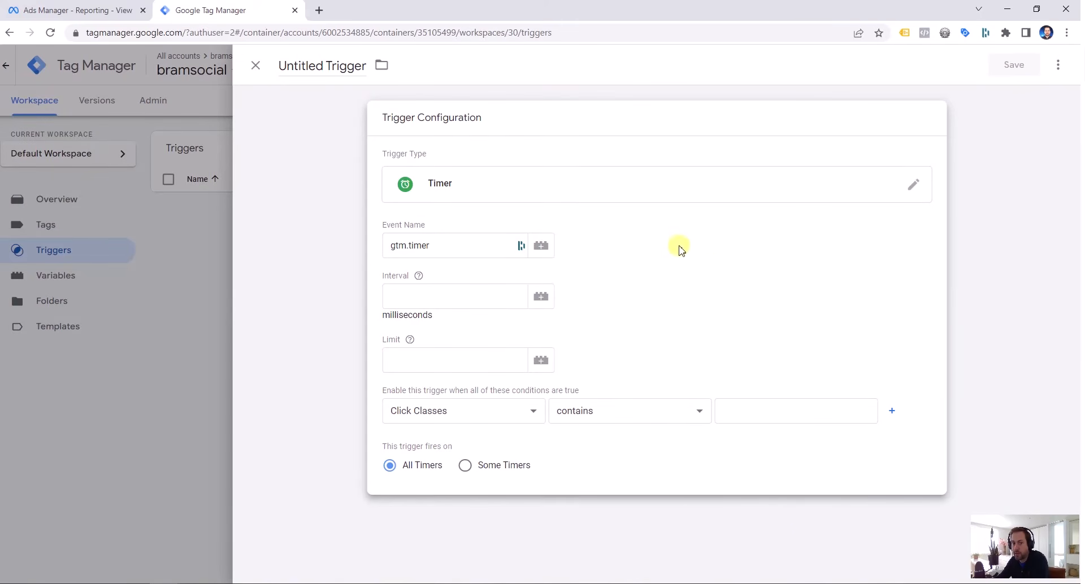
- Set the timer trigger's interval to 5000 milliseconds and its limit to 1
mouse_move(416, 278)
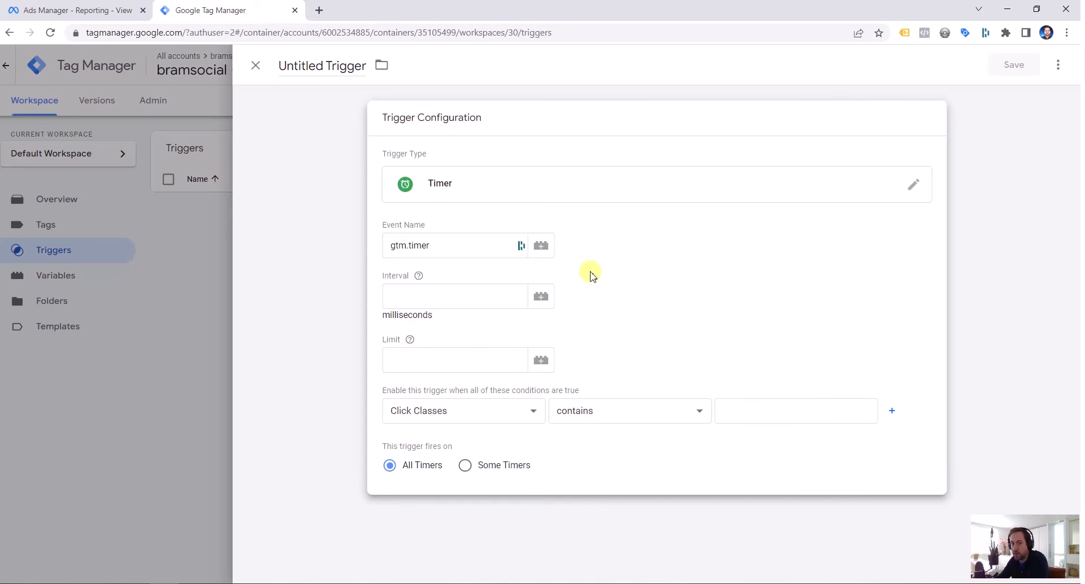
left_click(493, 294)
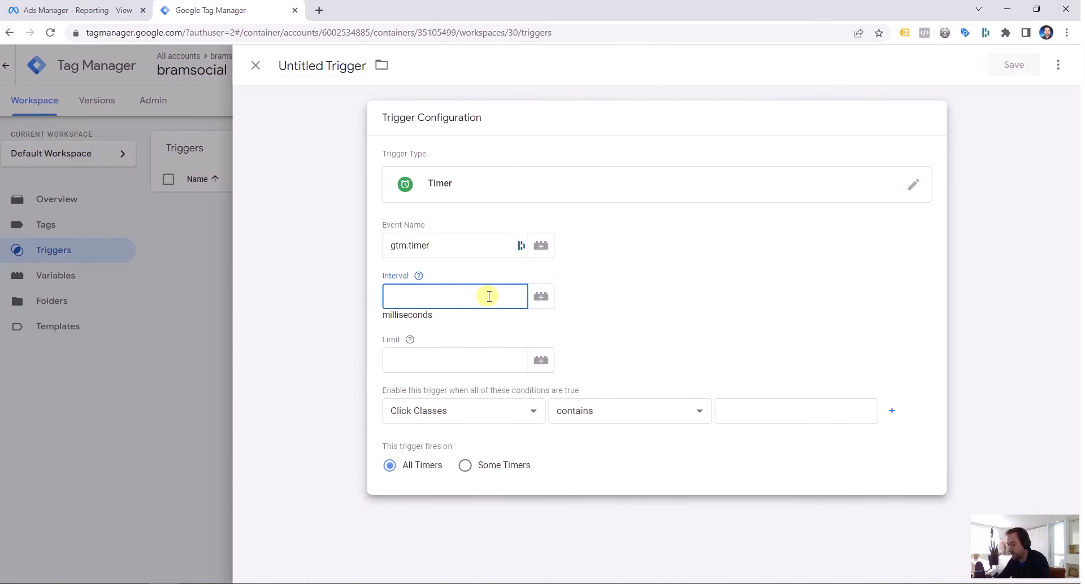
type("5000")
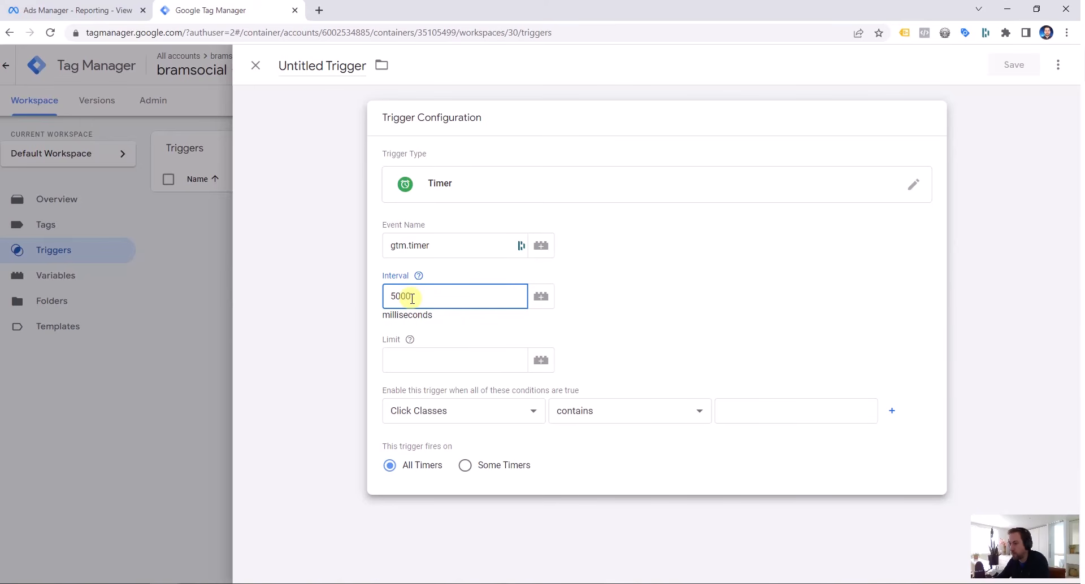
left_click(410, 341)
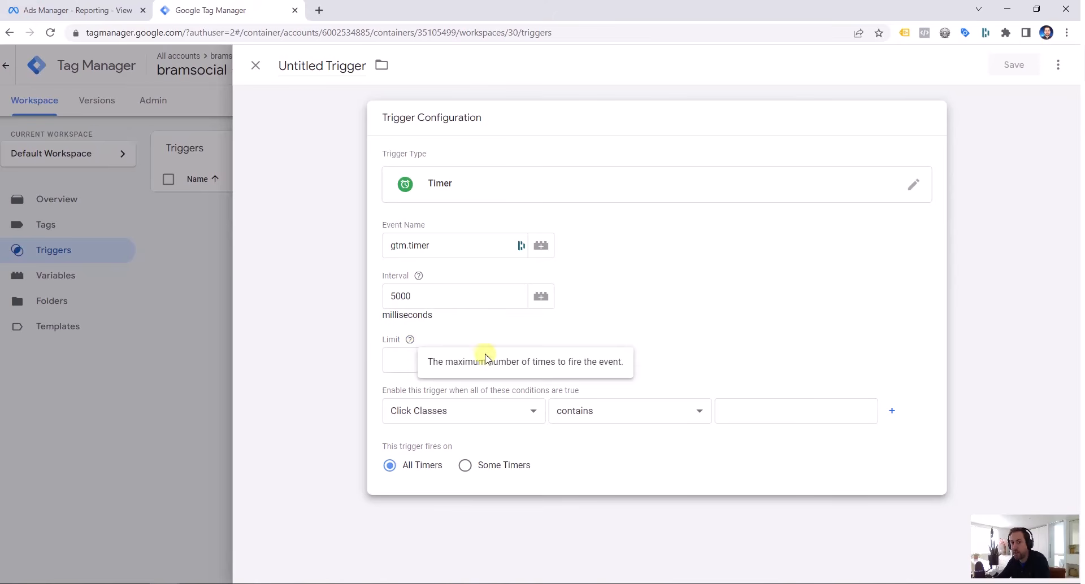
left_click(410, 361)
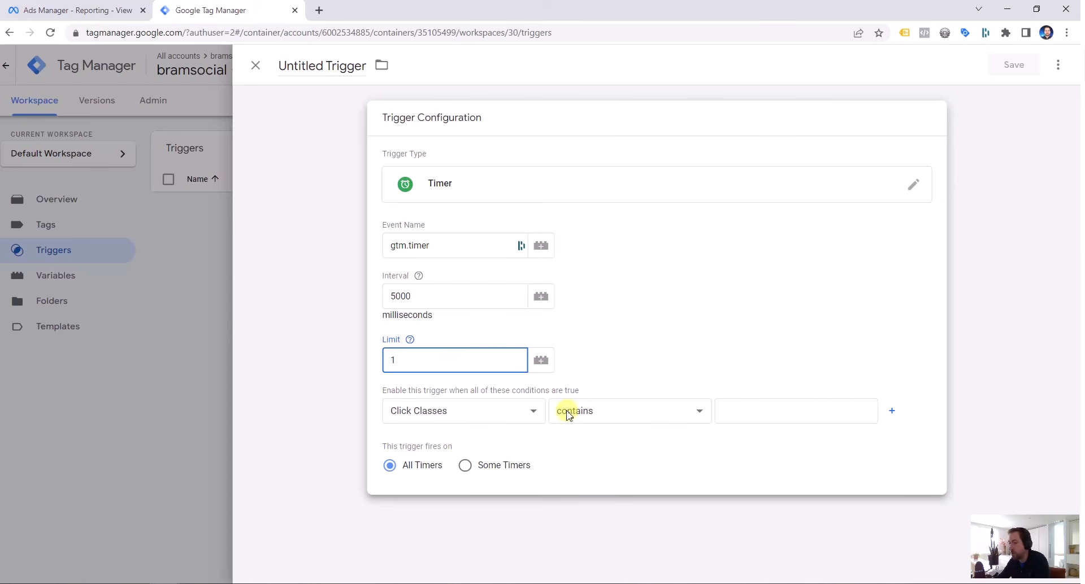
- Add the enabling condition Page Path contains "/" to the timer trigger, keeping it firing on All Timers
left_click(533, 417)
scroll(514, 333, "down", 3)
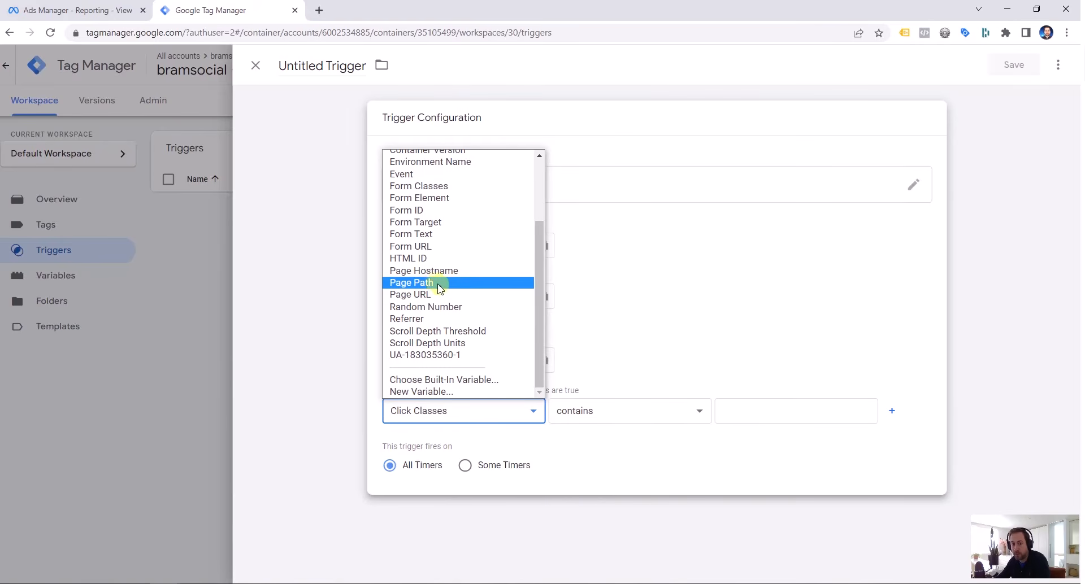
left_click(464, 283)
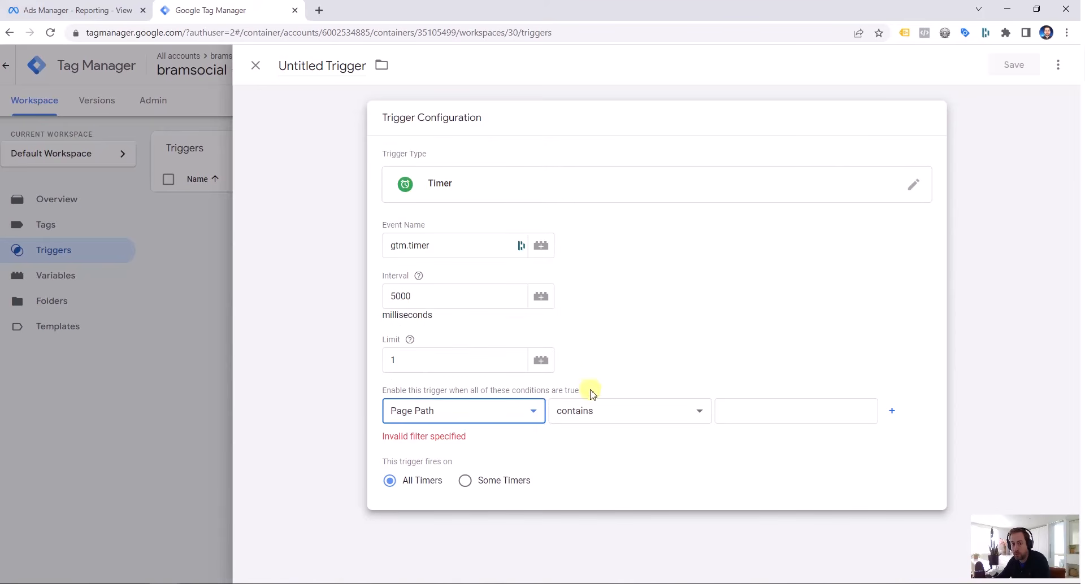
left_click(727, 411)
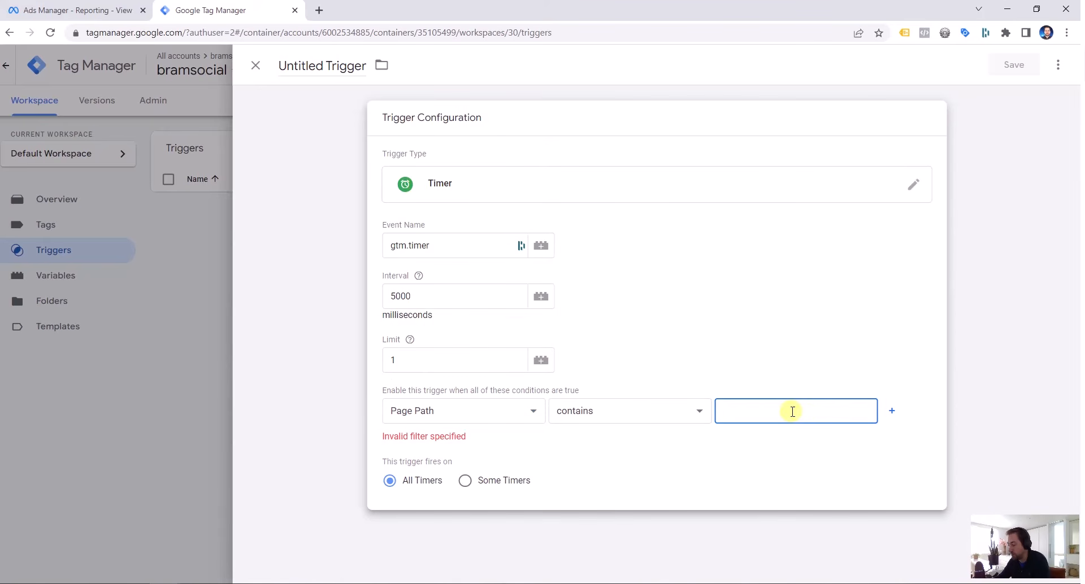
type("/")
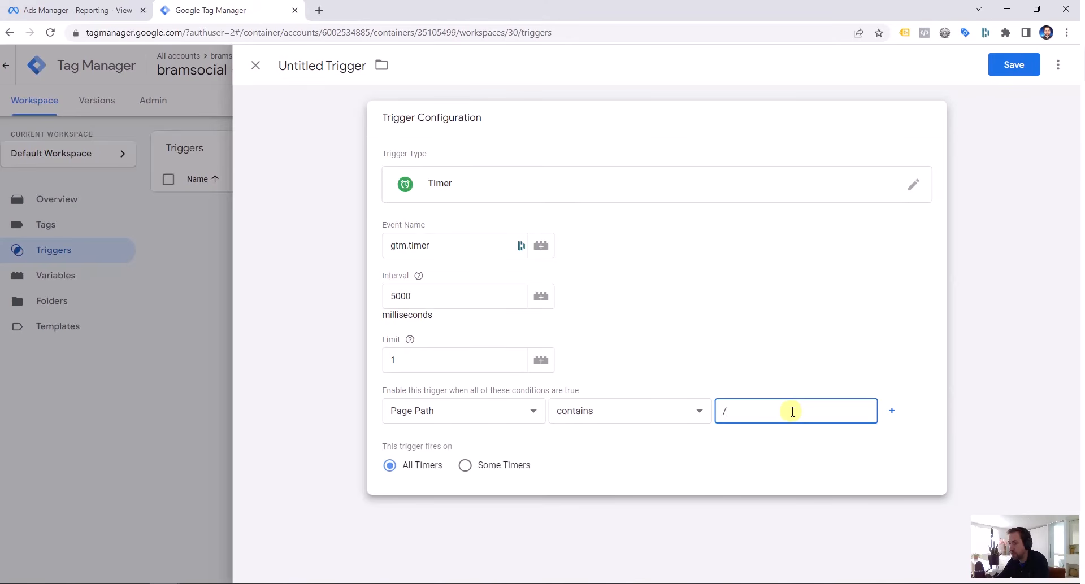
left_click(329, 412)
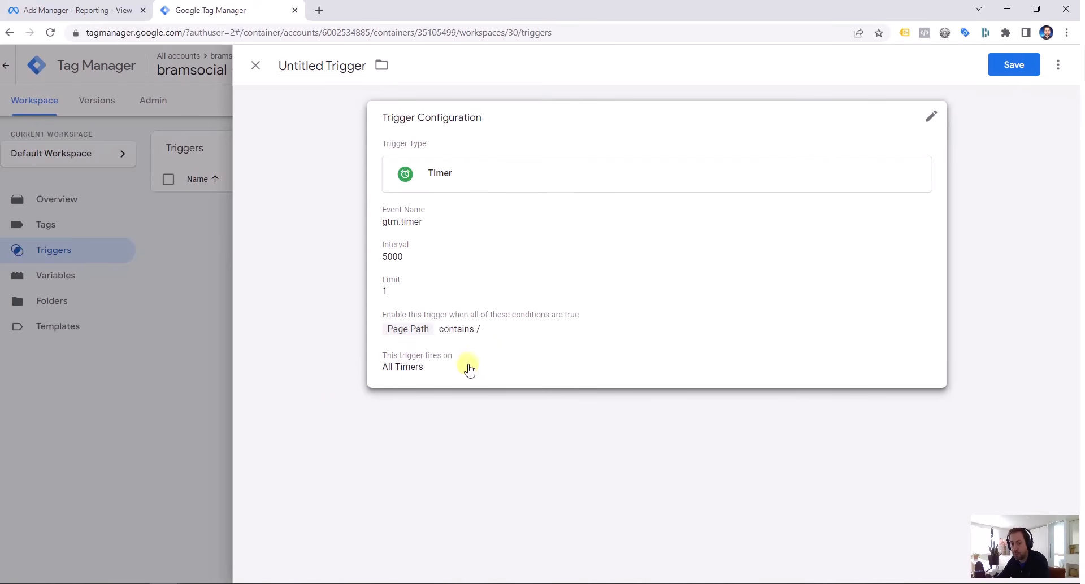
left_click(416, 379)
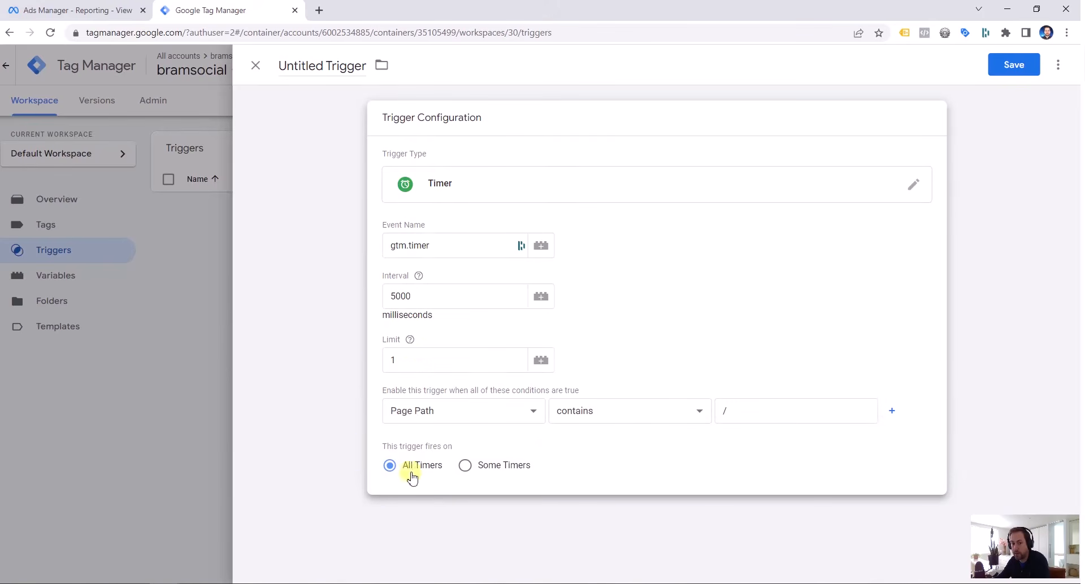
left_click(352, 451)
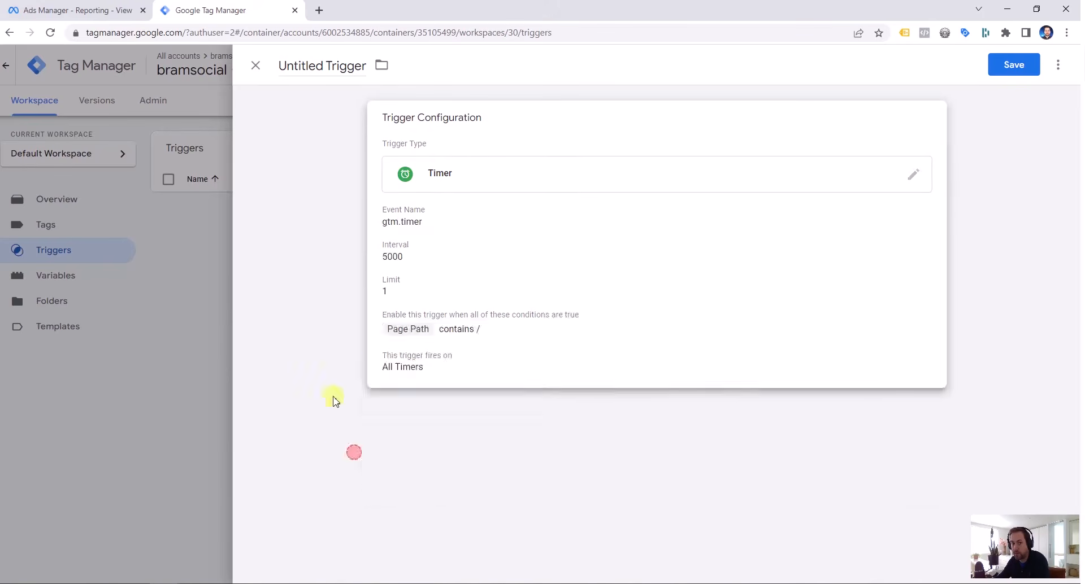
- Name the trigger "5 seconds on page" and save it
left_click(337, 67)
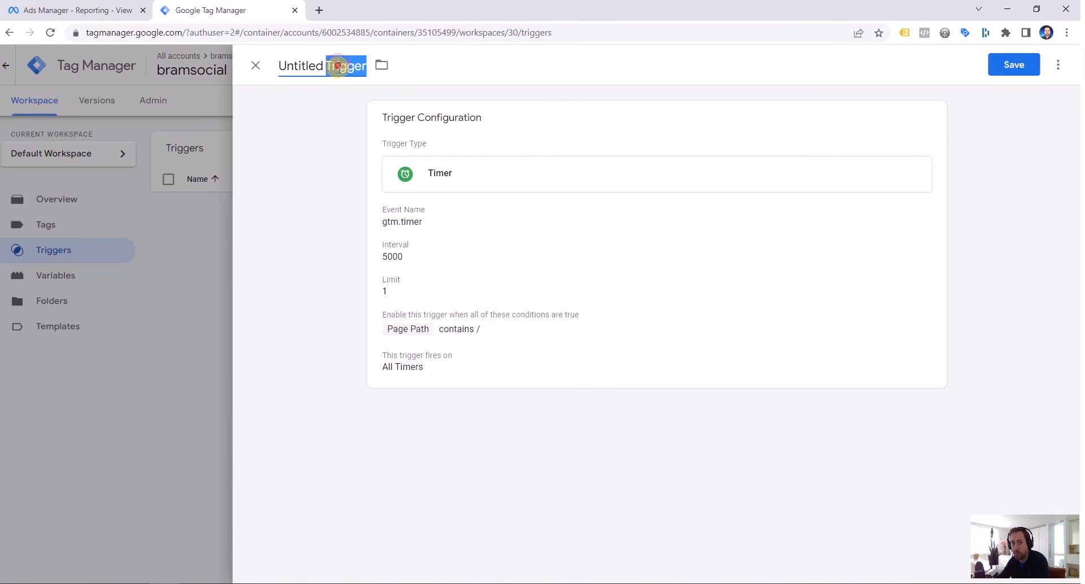
double_click(332, 67)
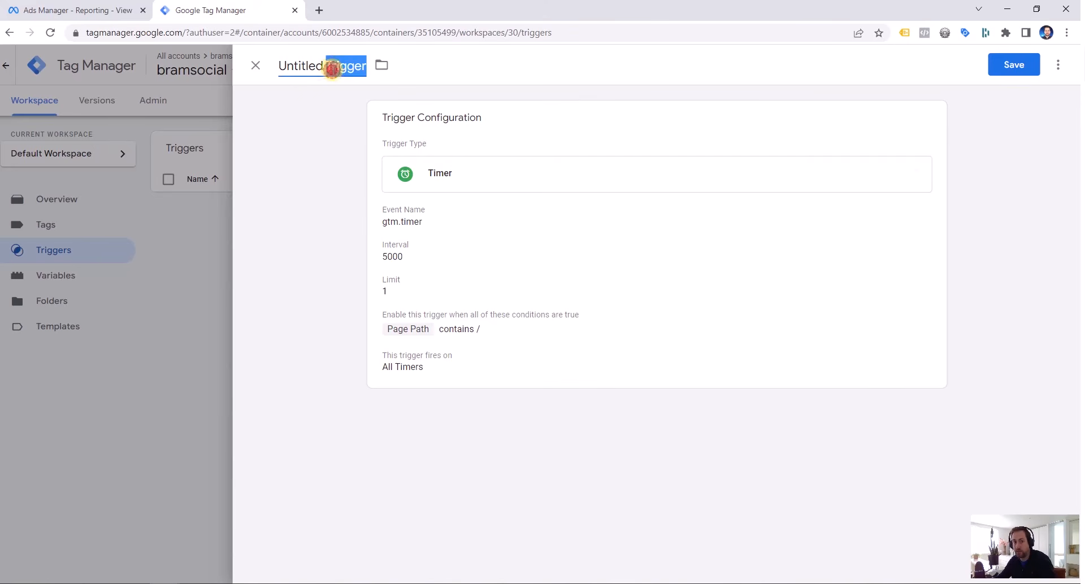
double_click(310, 68)
triple_click(318, 67)
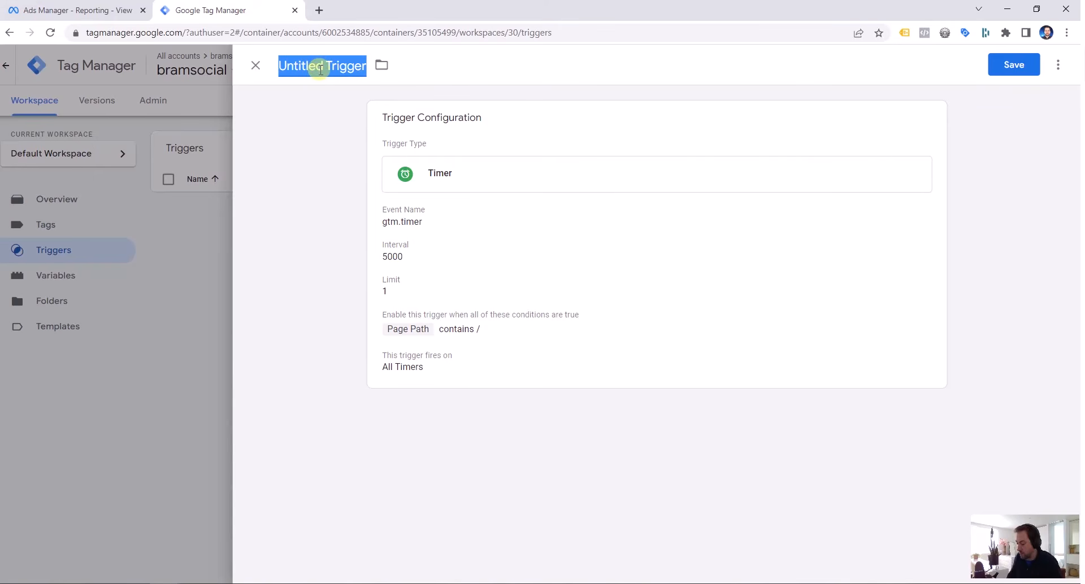
type("5 seconds")
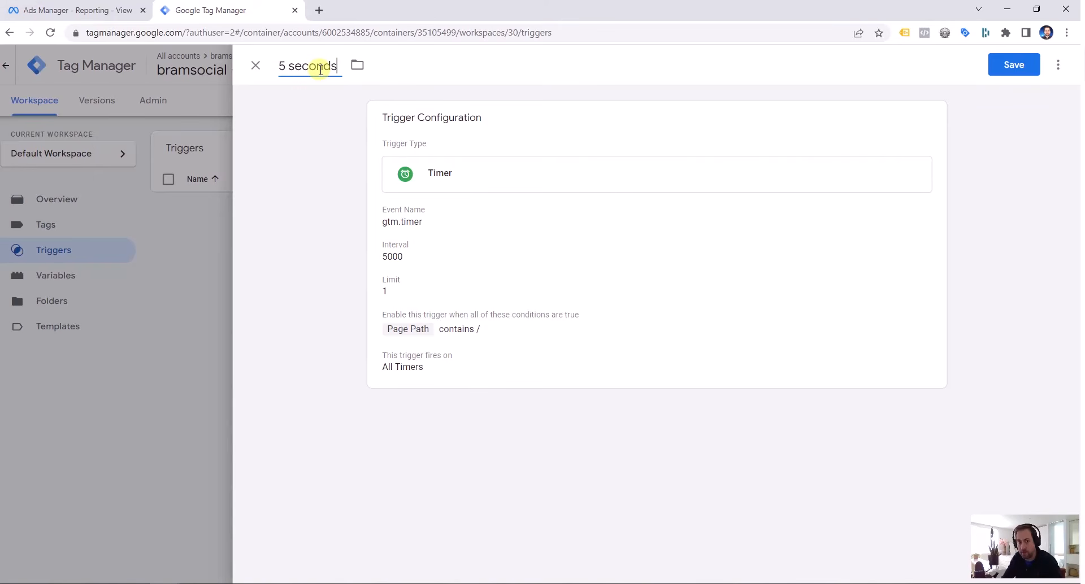
type(" on page")
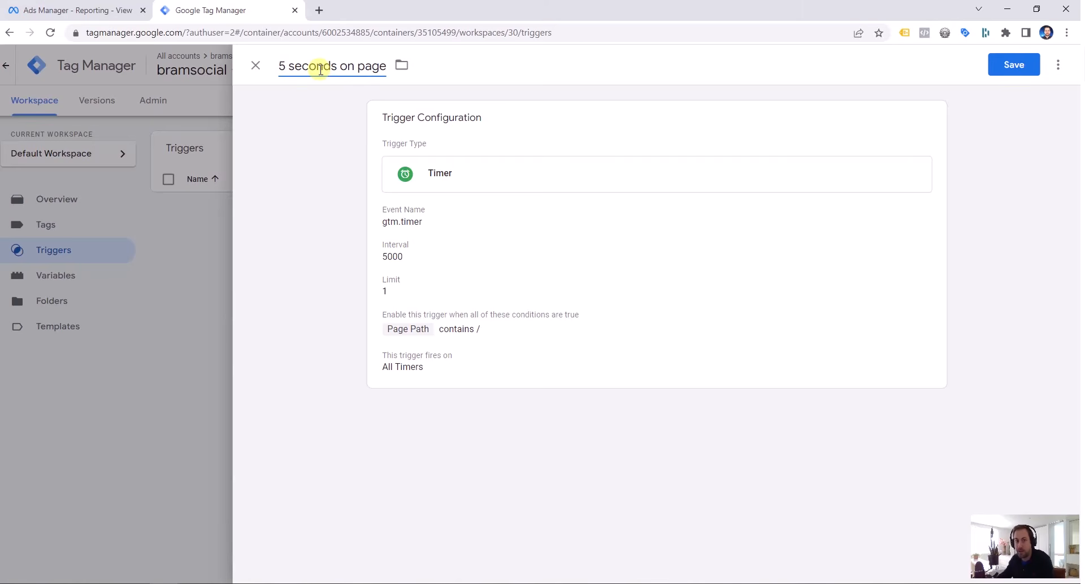
left_click(1014, 67)
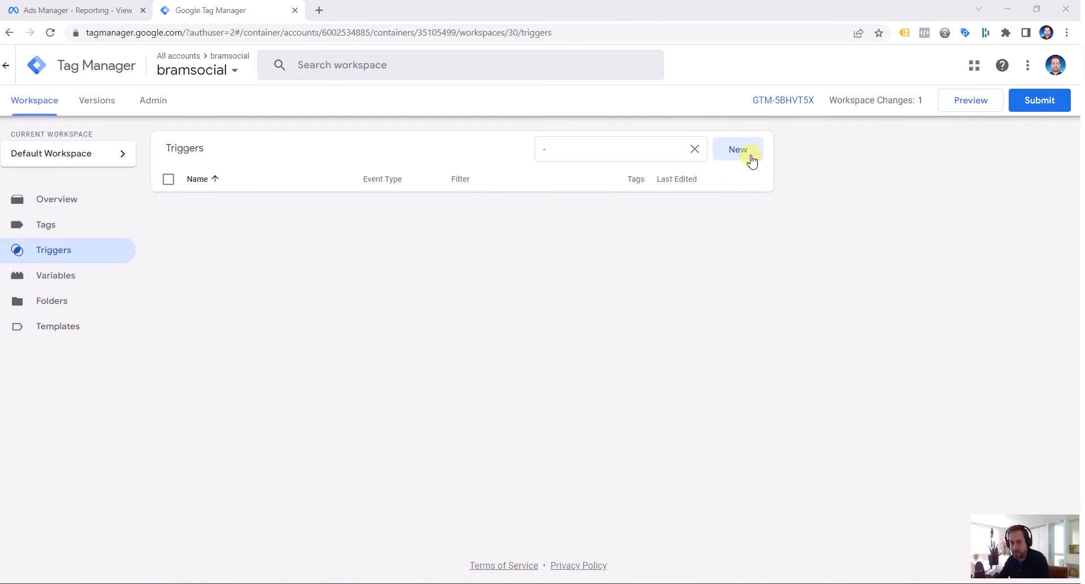
- Create a second trigger of the Timer type
left_click(751, 160)
left_click(796, 197)
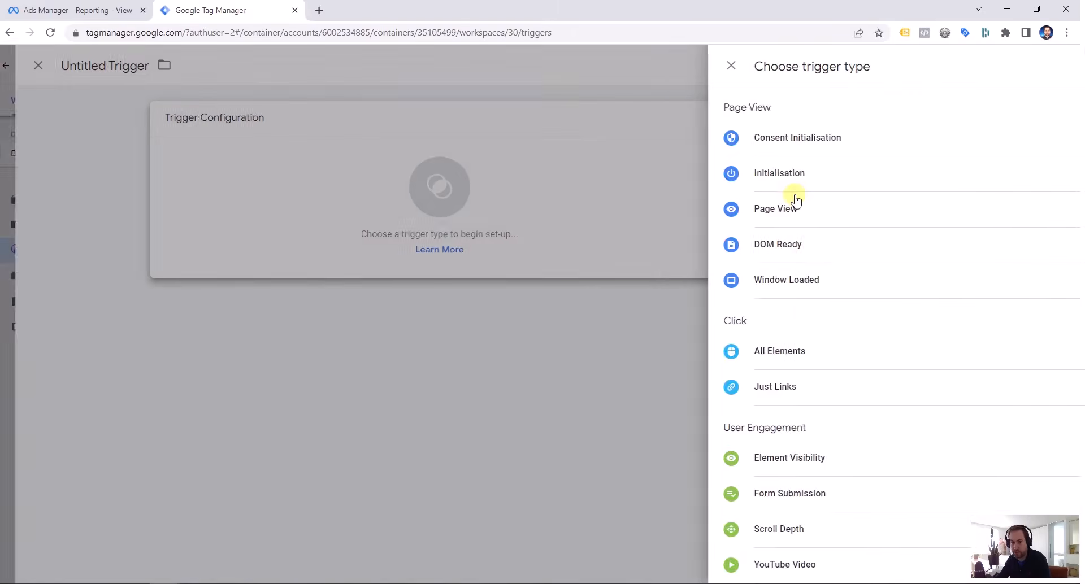
scroll(833, 322, "down", 4)
left_click(753, 526)
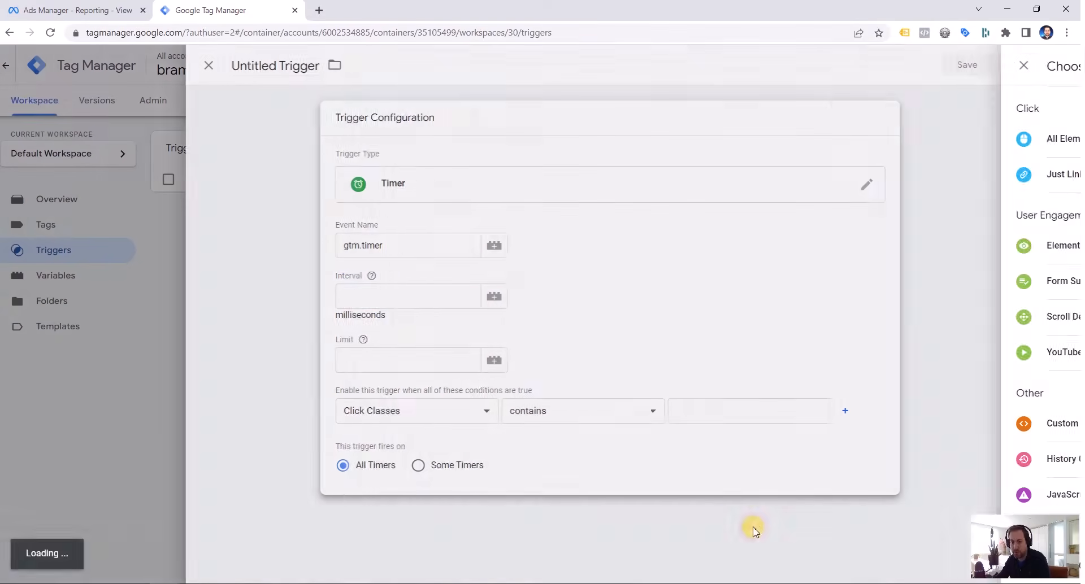
- Set the second timer's interval to 20000 milliseconds and its limit to 1
left_click(444, 301)
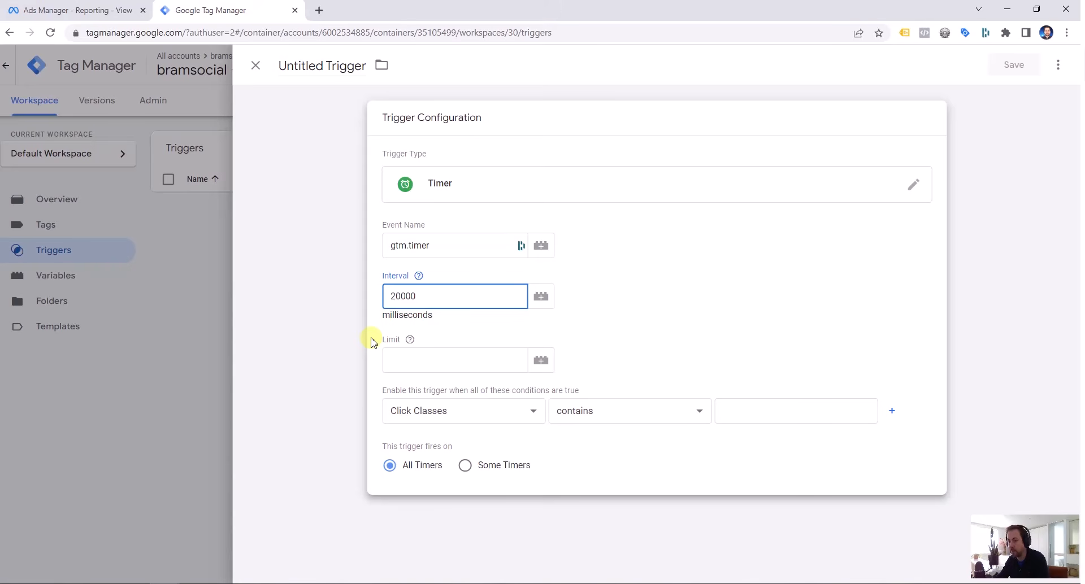
left_click(419, 362)
type("1")
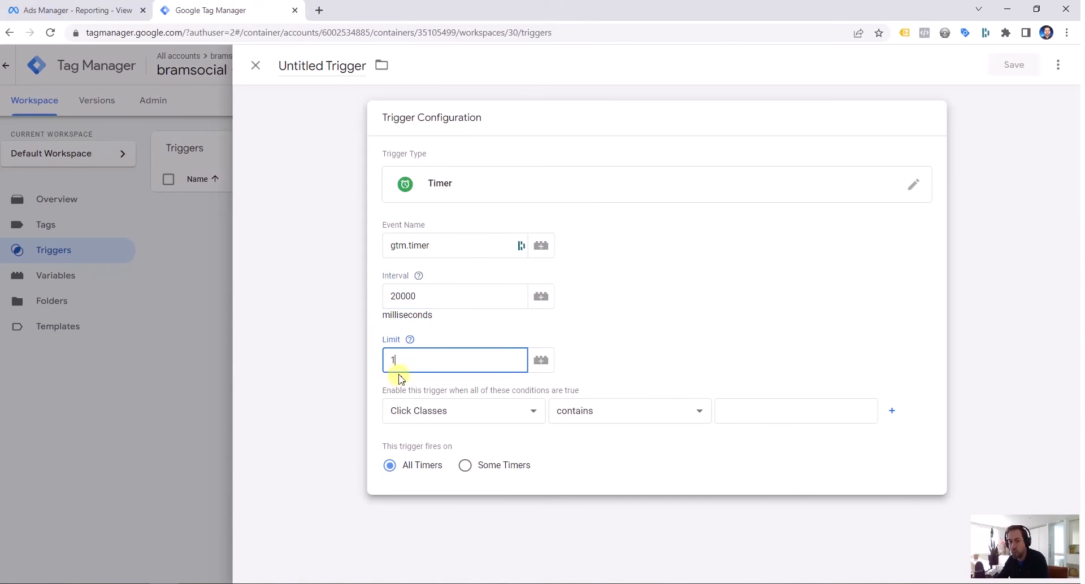
- Enable the second timer when Page Path contains "/"
left_click(438, 412)
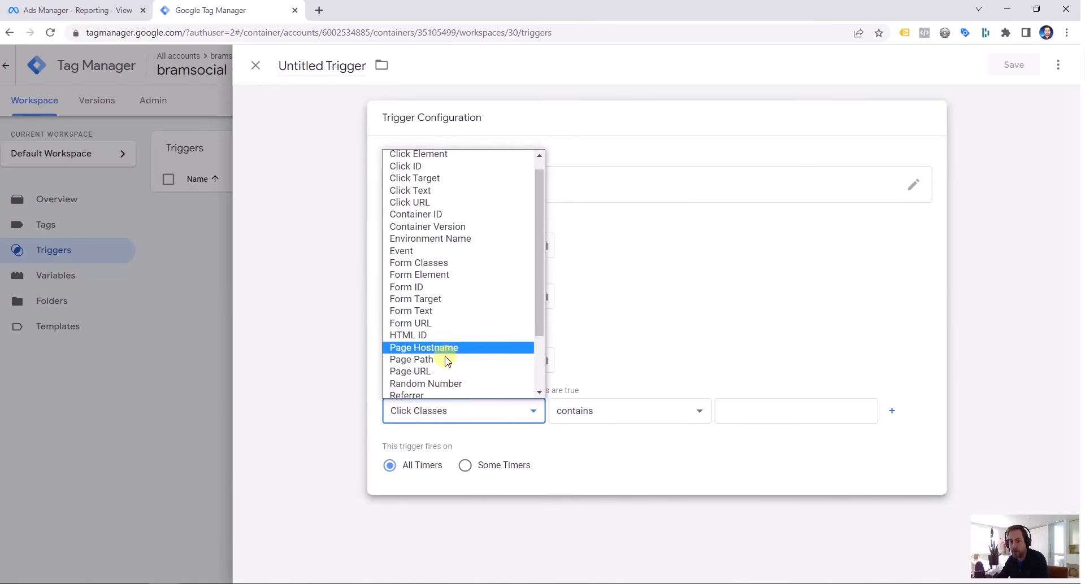
scroll(443, 359, "down", 3)
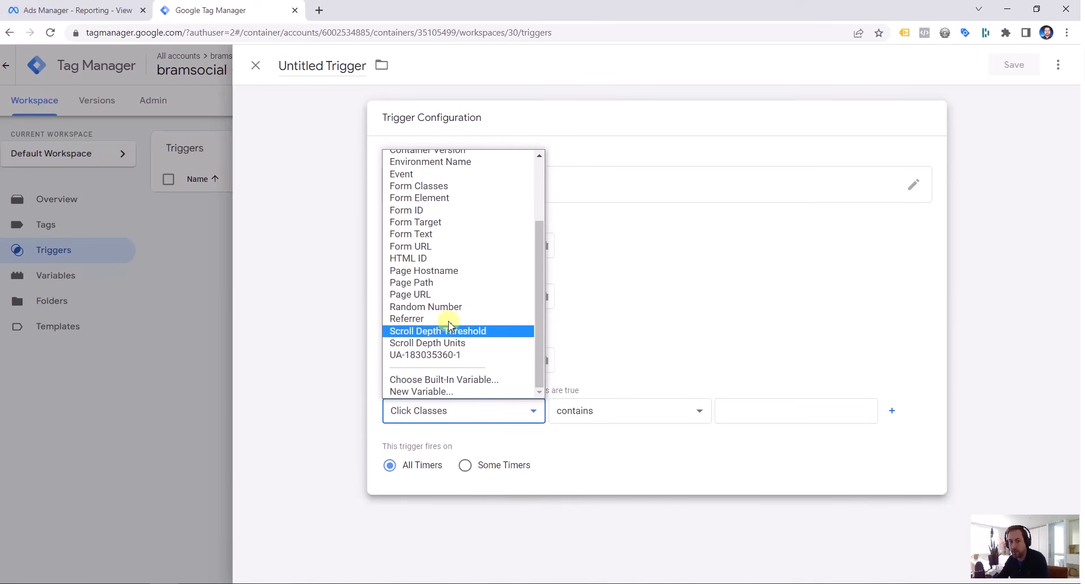
left_click(453, 282)
left_click(746, 411)
type("/")
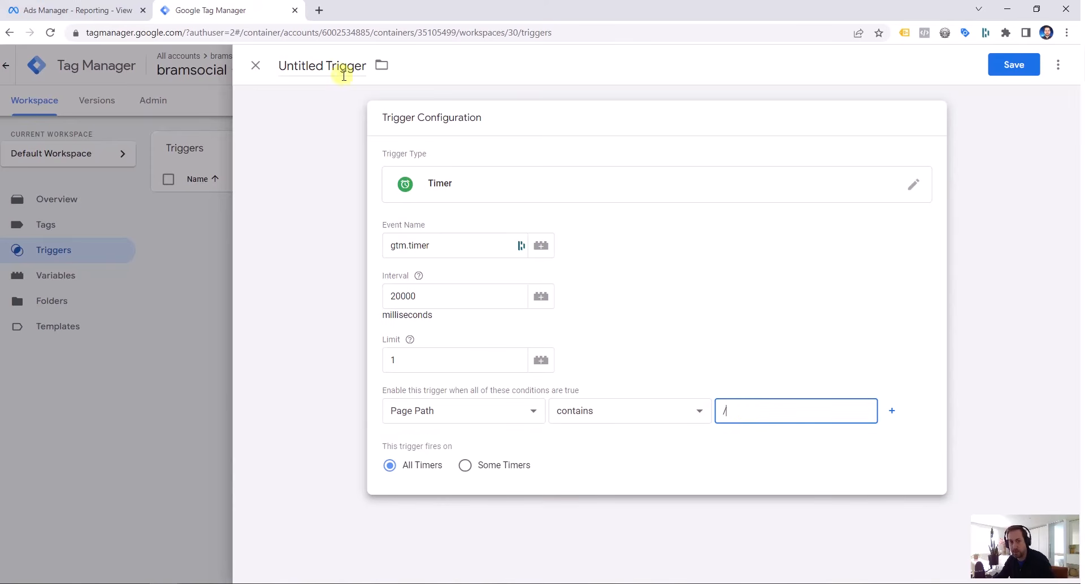
- Name the second trigger "20 seconds on page" and save it
left_click(342, 67)
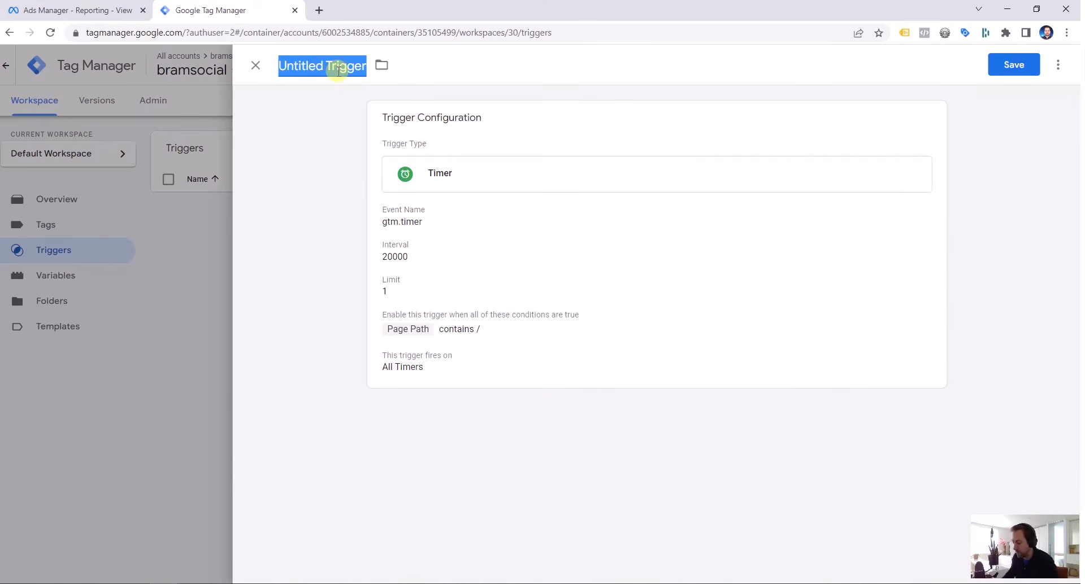
type("20 seconds on page")
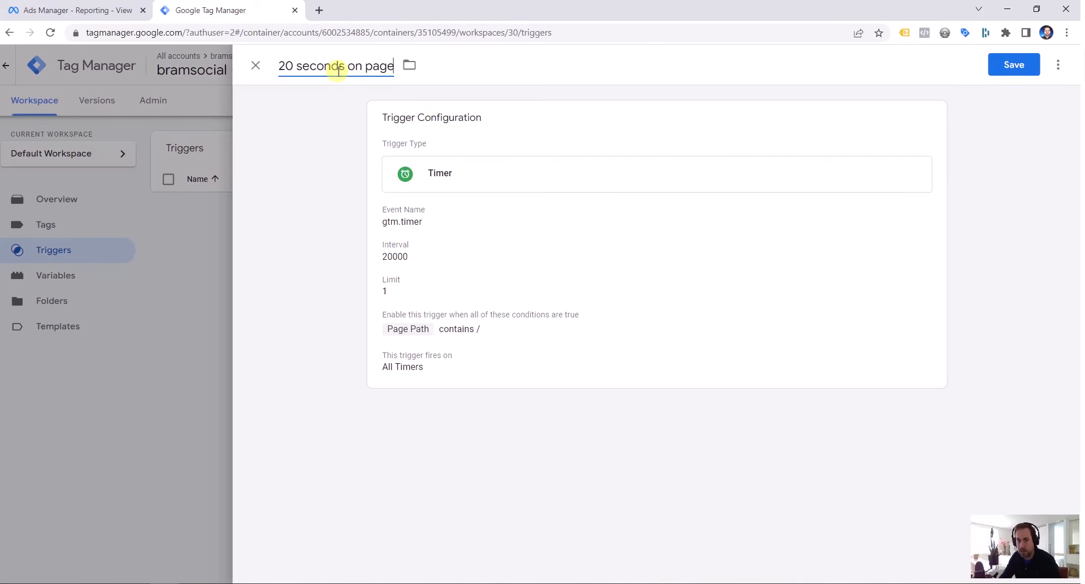
left_click(1013, 65)
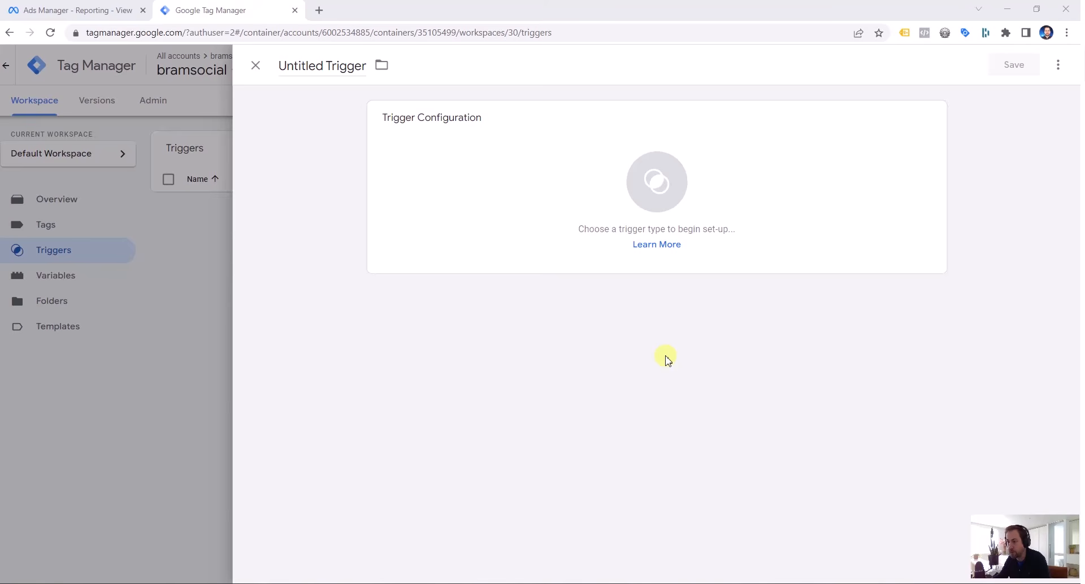
- Choose Timer as the type of the new untitled trigger
left_click(507, 207)
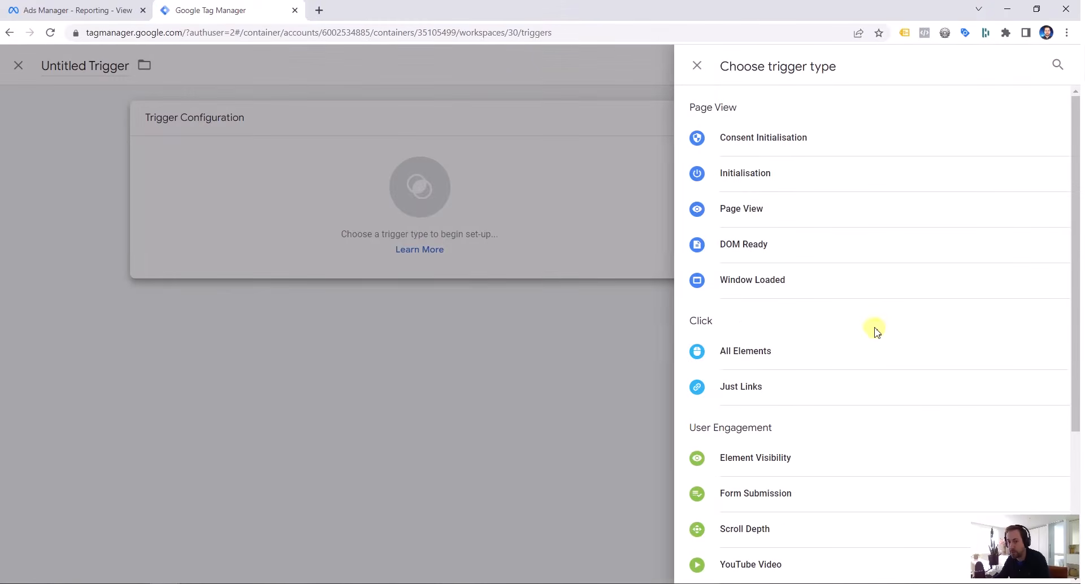
scroll(853, 354, "down", 4)
left_click(804, 540)
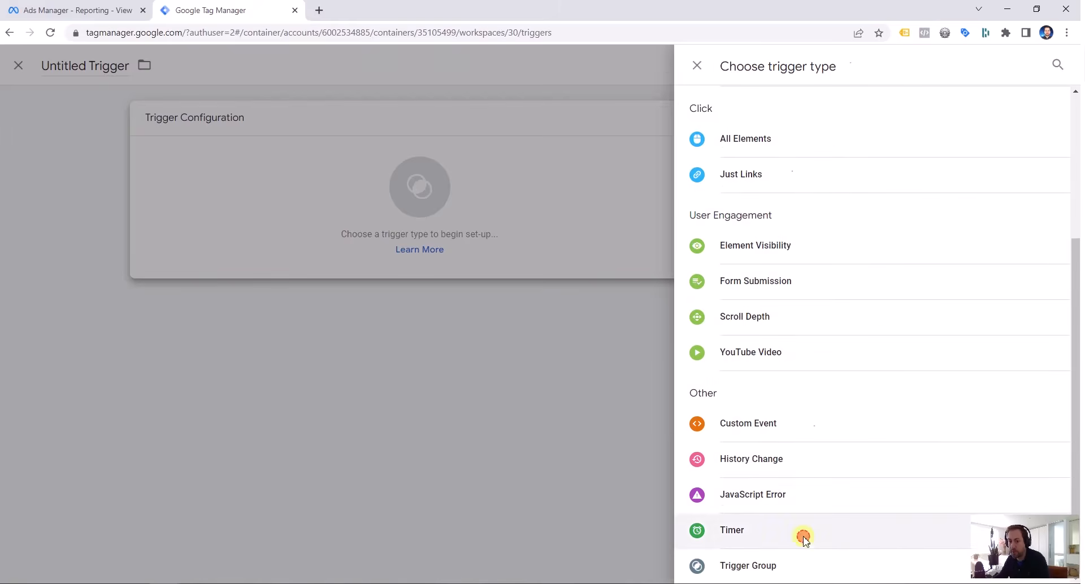
- Set the third timer's interval to 30000 milliseconds and its limit to 1
left_click(452, 299)
type("30000")
left_click(452, 362)
type("1")
- Enable the 30000-millisecond timer when Page Path contains "/"
left_click(468, 421)
scroll(475, 348, "down", 3)
left_click(463, 282)
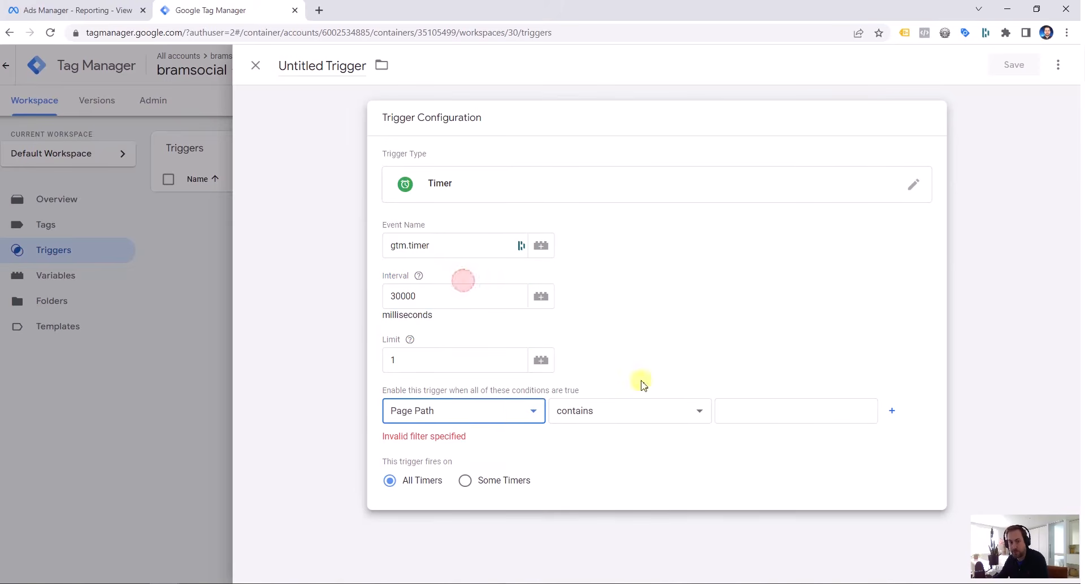
left_click(756, 406)
type("/")
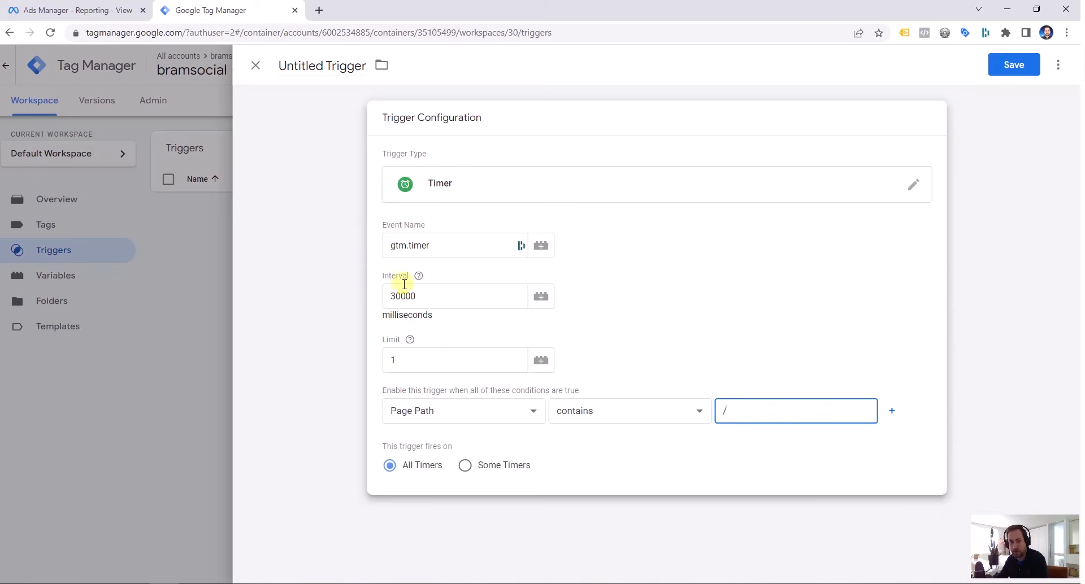
- Name the third timer trigger "30 seconds on page" and save it
left_click(325, 66)
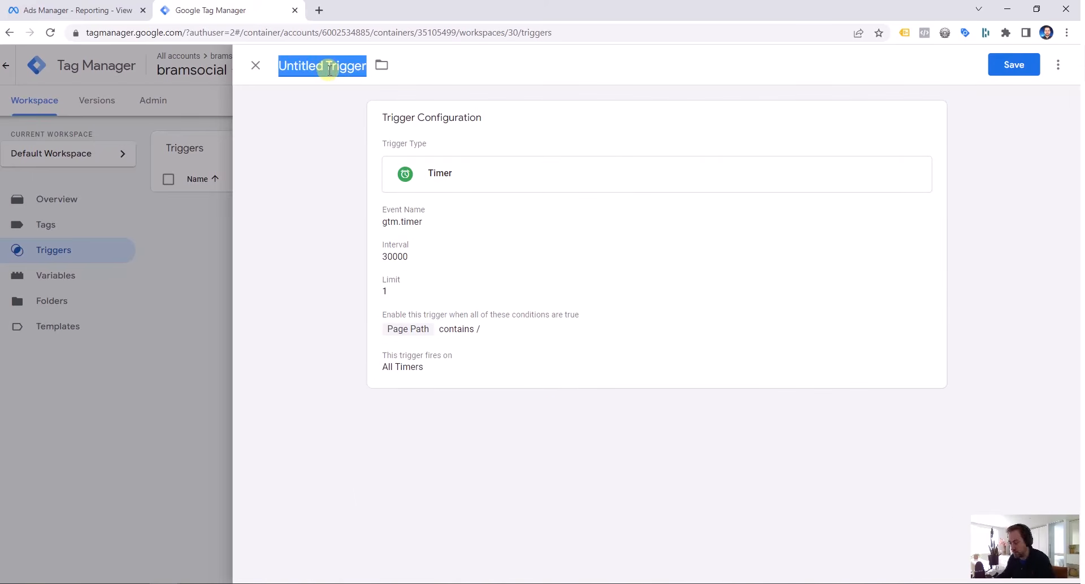
type("30 sec")
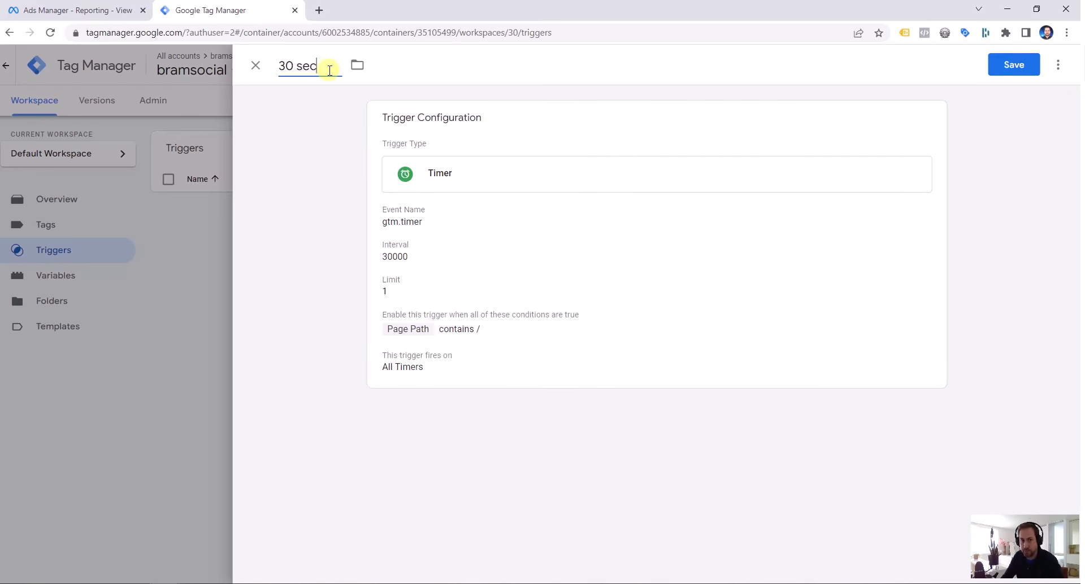
type("onds on page")
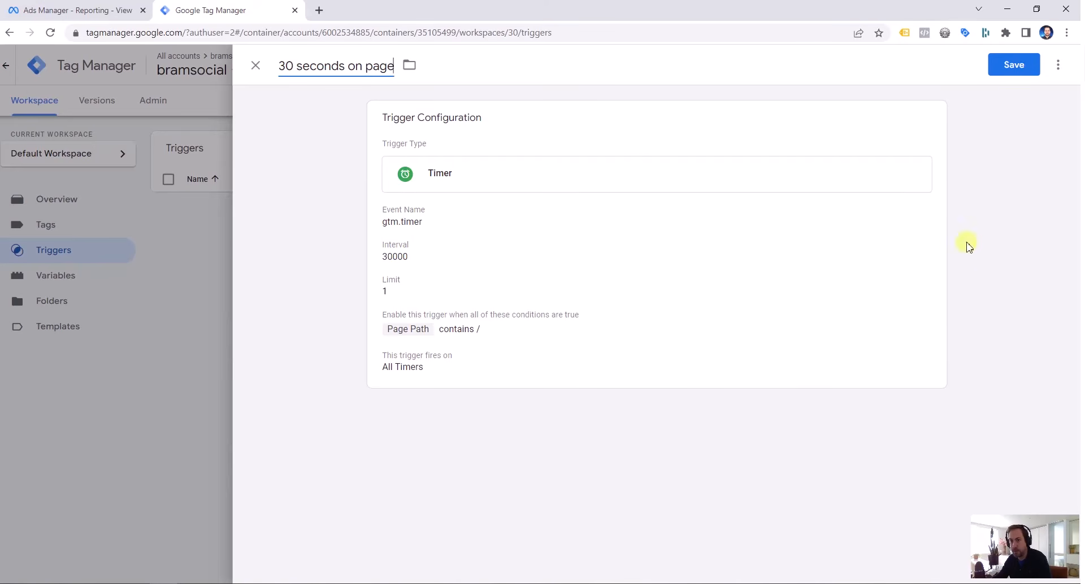
left_click(1006, 67)
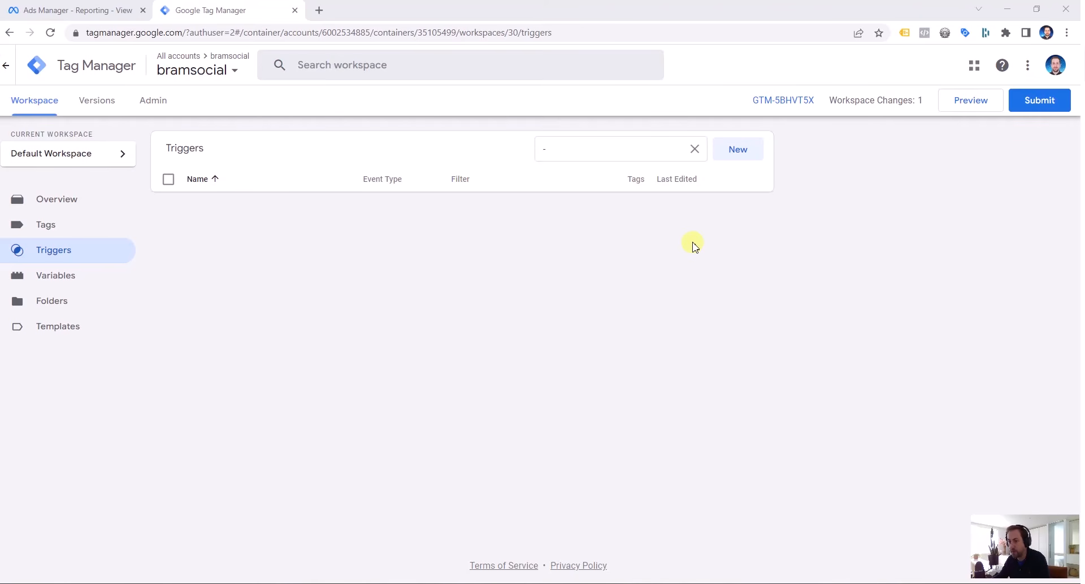
- Start a new trigger and choose Scroll Depth as its type
left_click(739, 151)
left_click(746, 168)
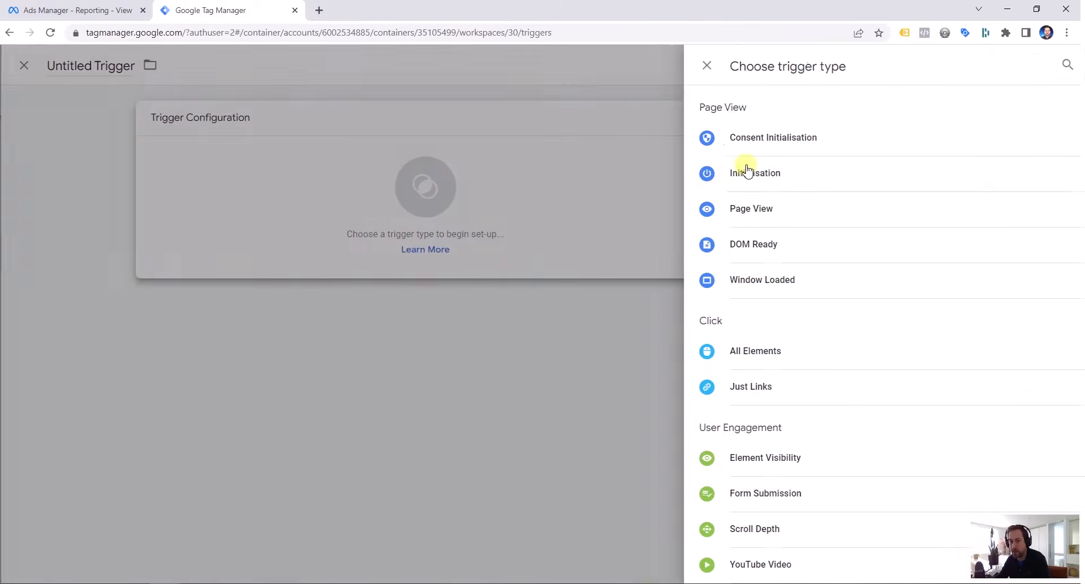
scroll(929, 301, "down", 4)
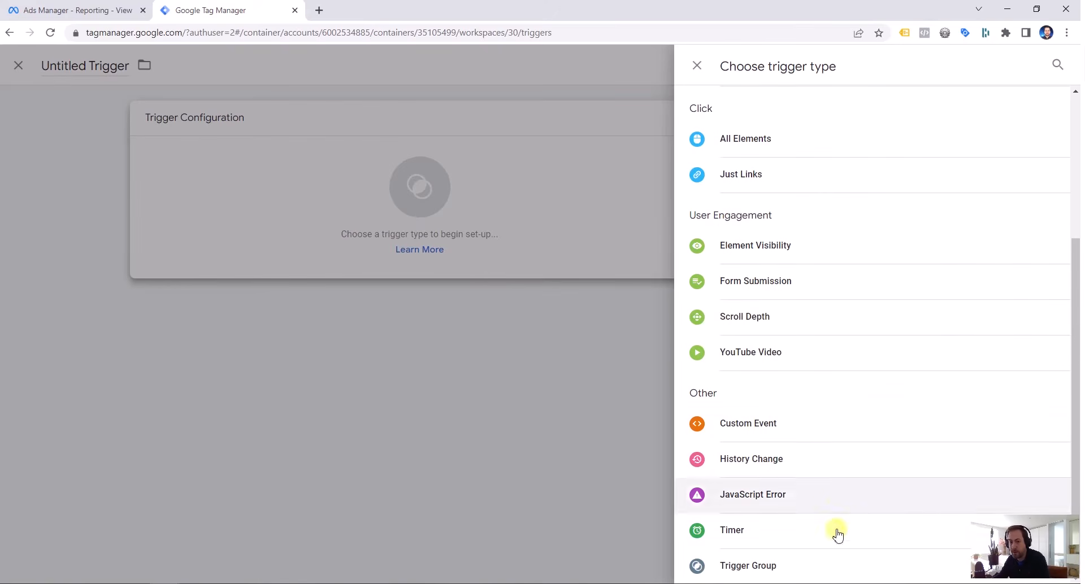
left_click(784, 321)
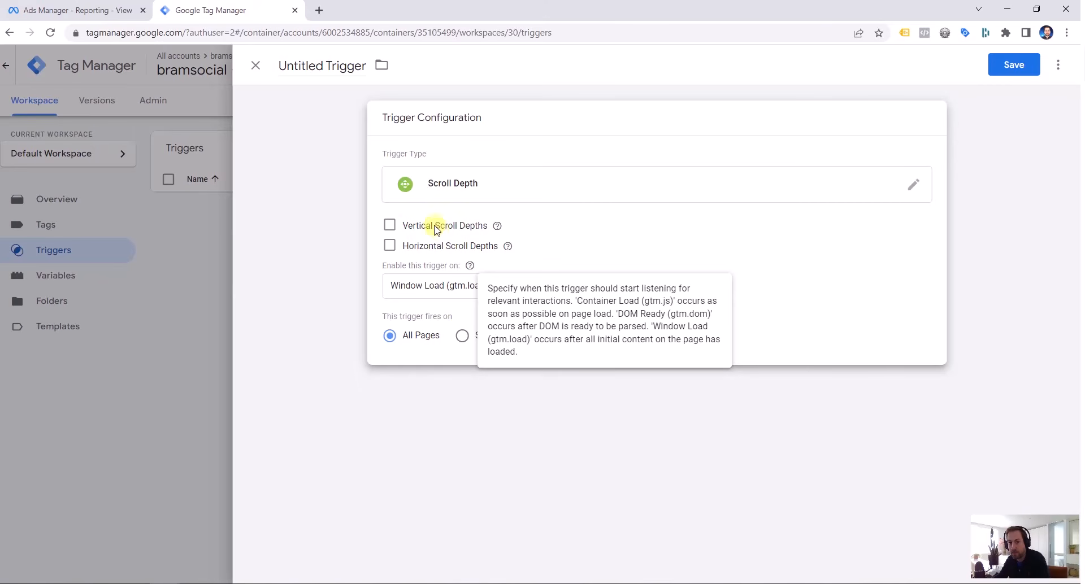
- Track vertical scroll depths at the percentages 10,25,50,75,100
left_click(390, 226)
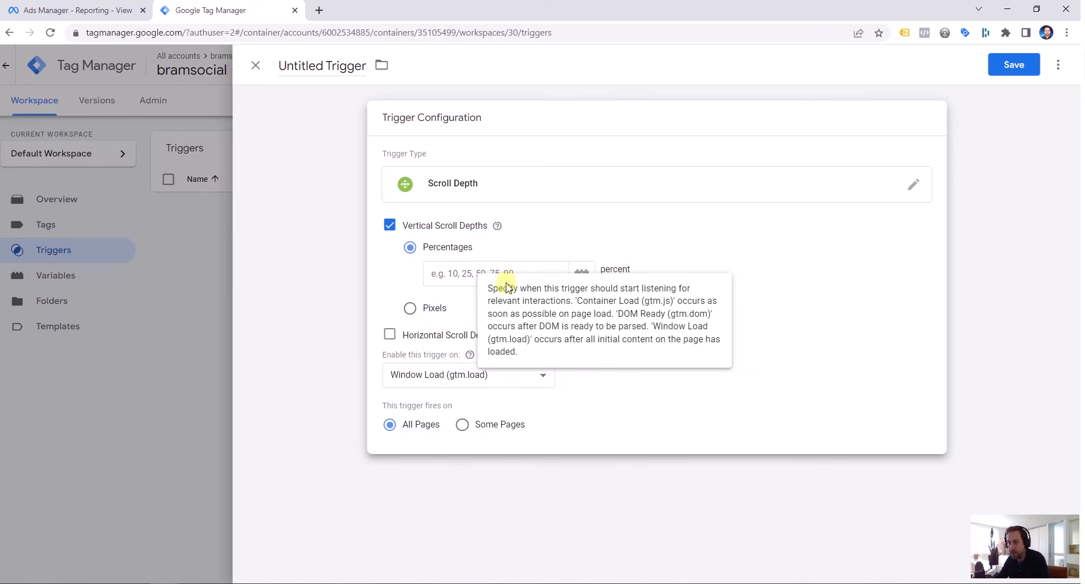
left_click(468, 274)
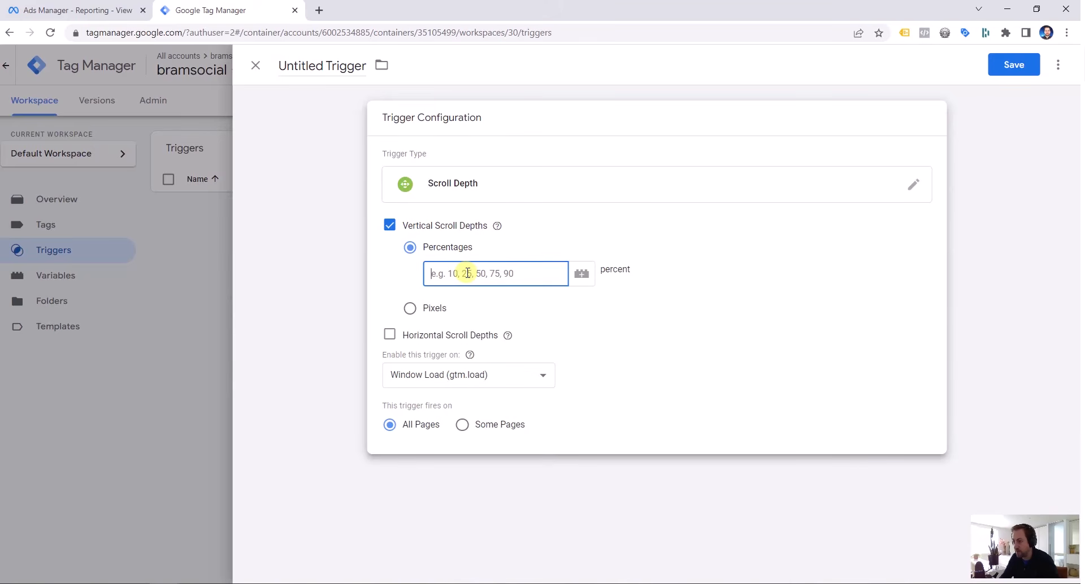
type("10")
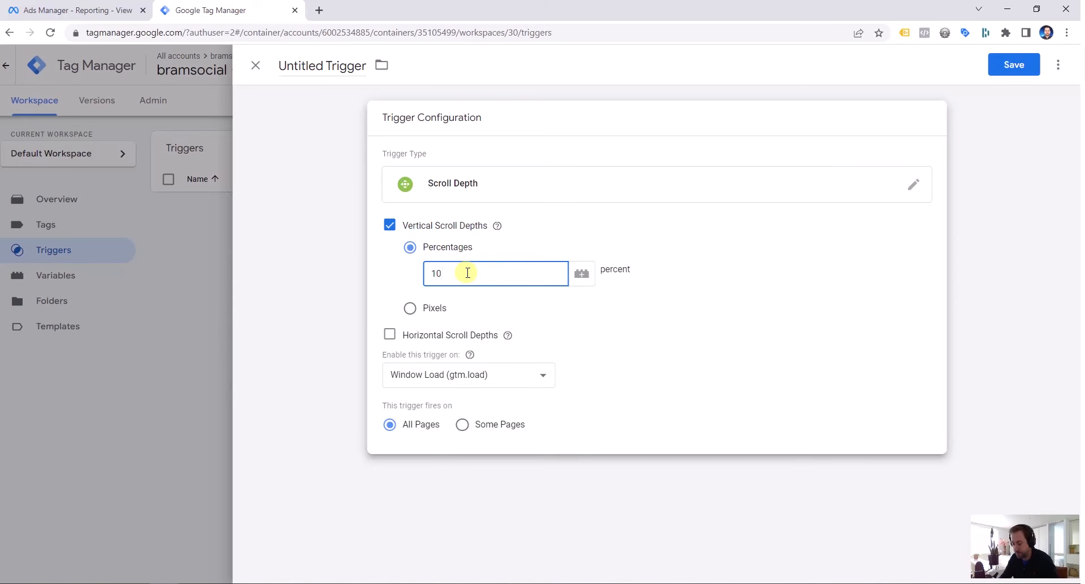
type(",25,50,75,100")
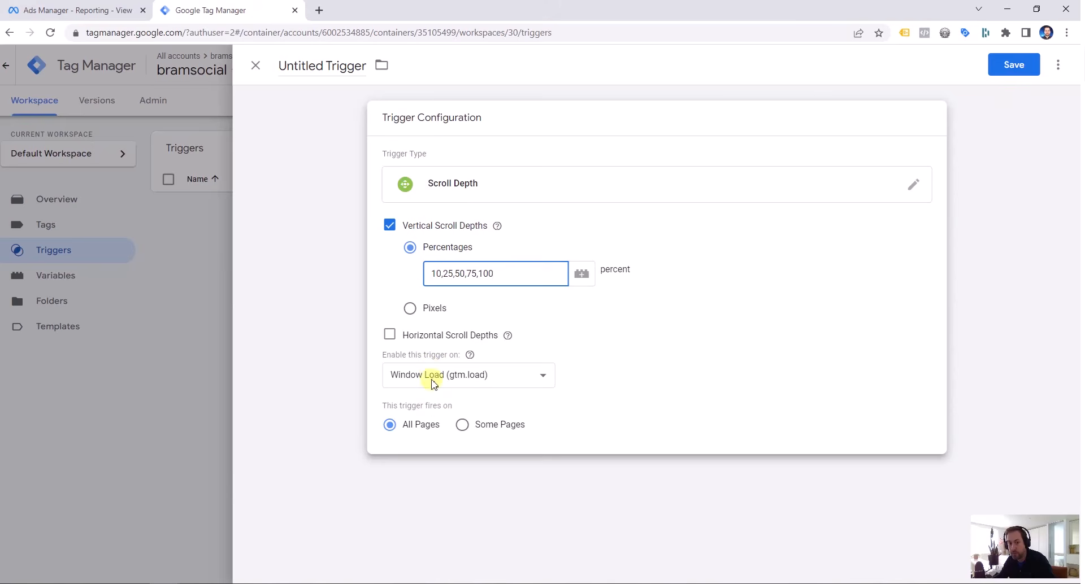
- Make the scroll trigger fire only on some pages, when Scroll Depth Threshold is greater than or equal to 50
left_click(465, 425)
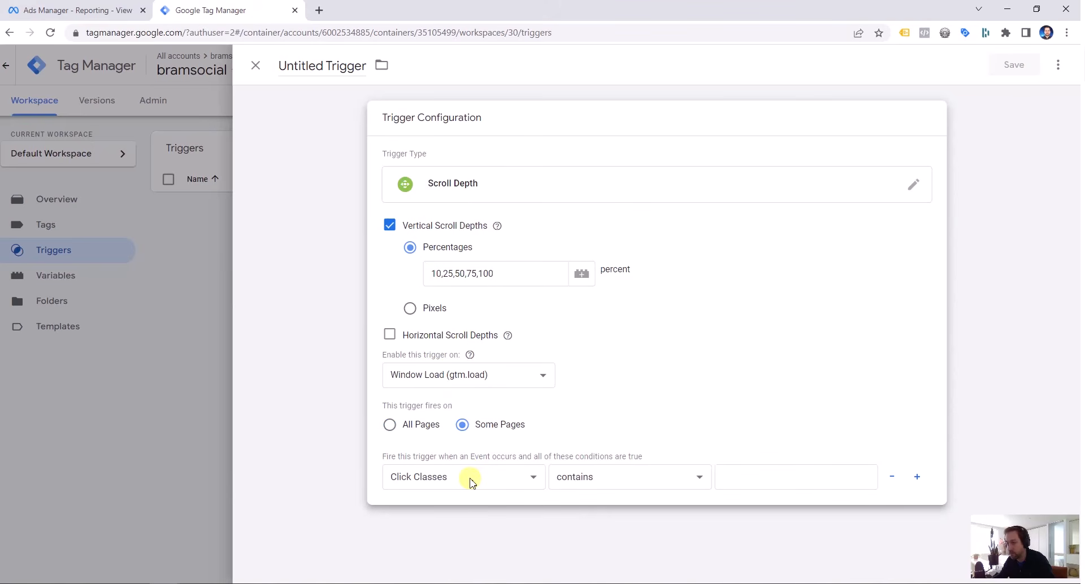
left_click(471, 479)
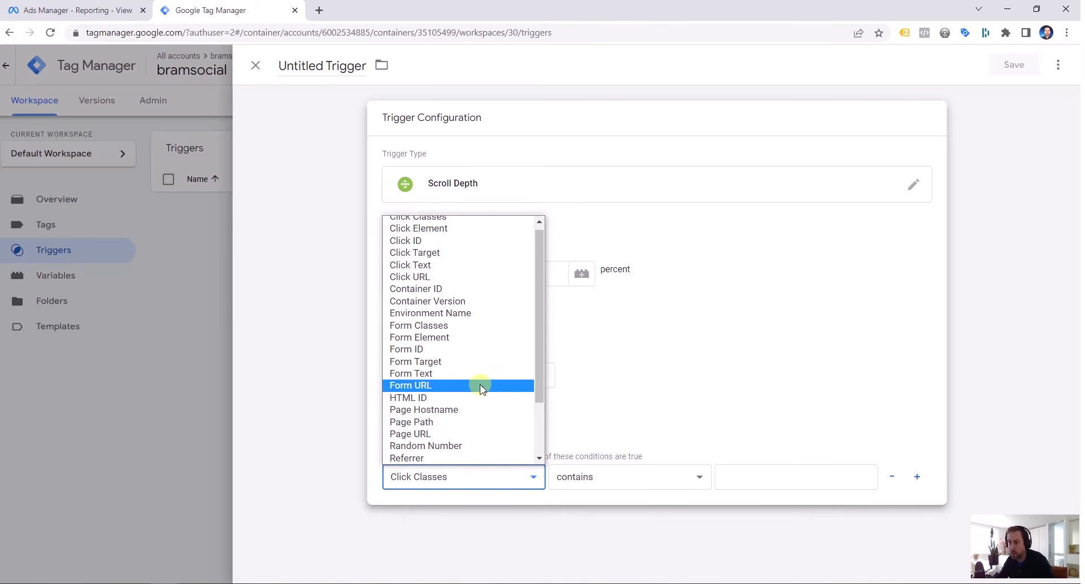
scroll(482, 388, "down", 2)
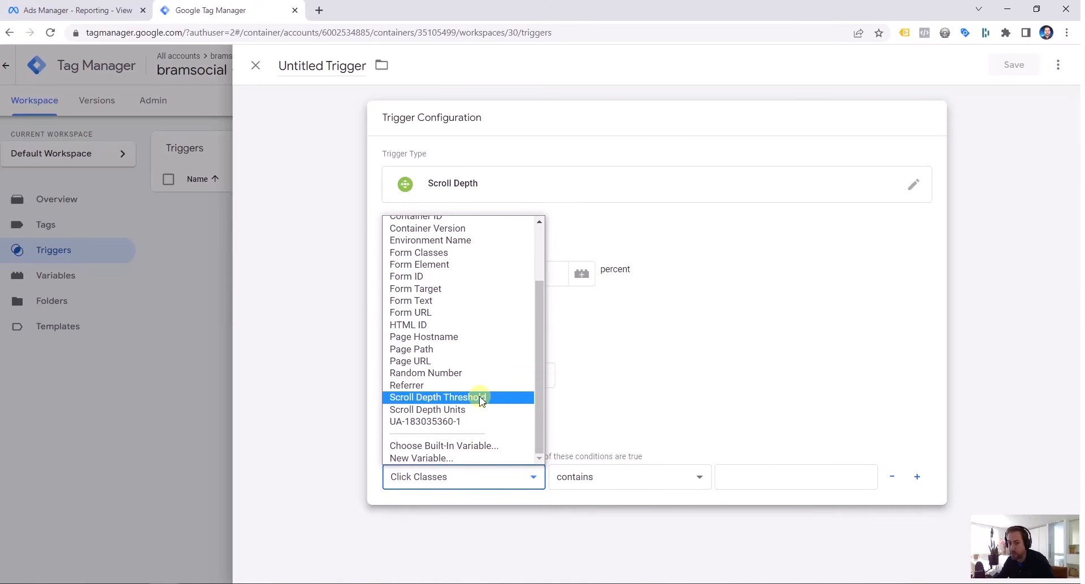
left_click(482, 397)
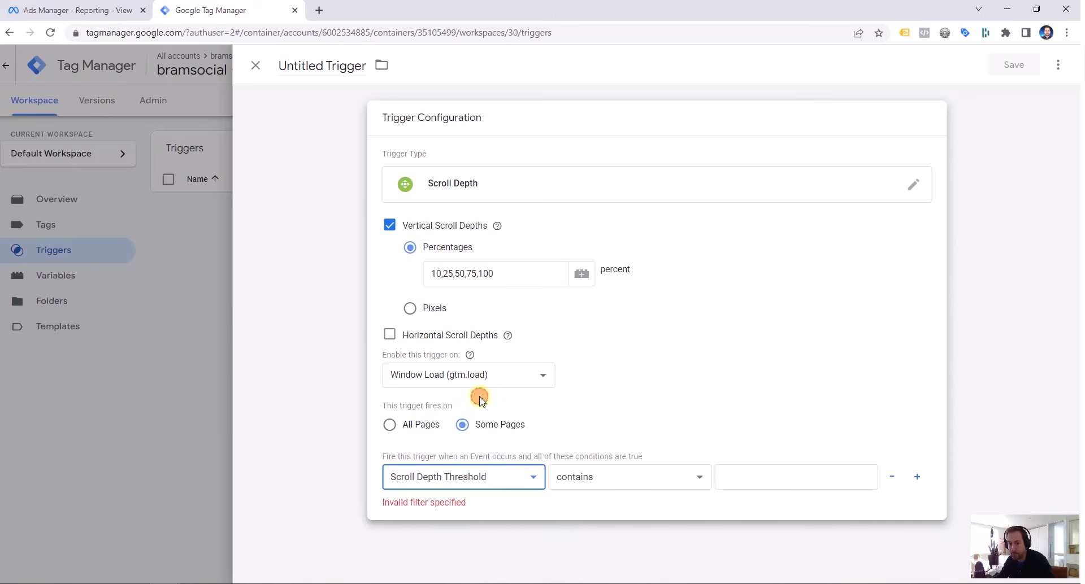
left_click(592, 483)
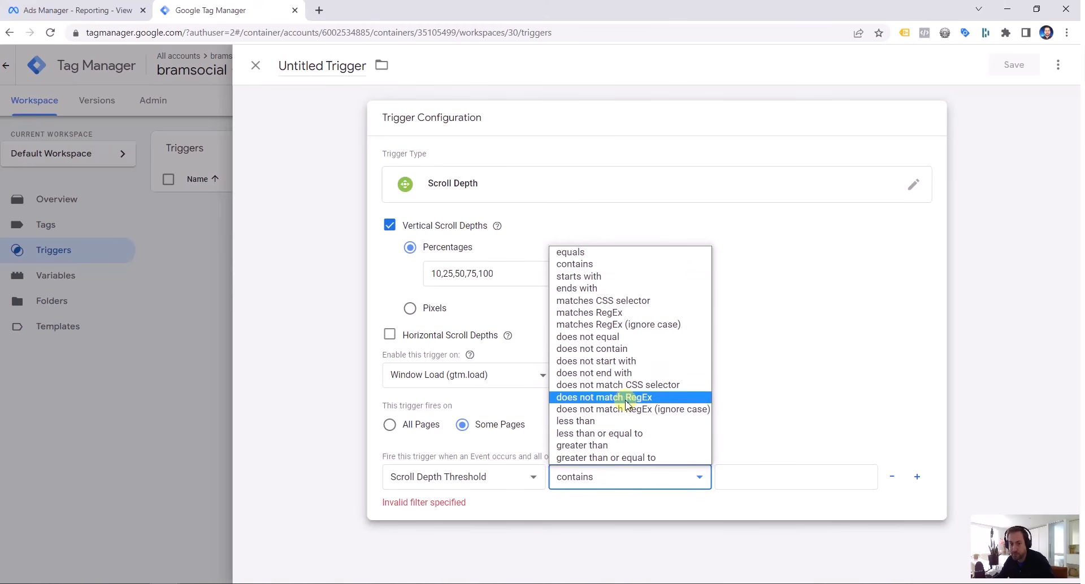
left_click(612, 457)
left_click(723, 477)
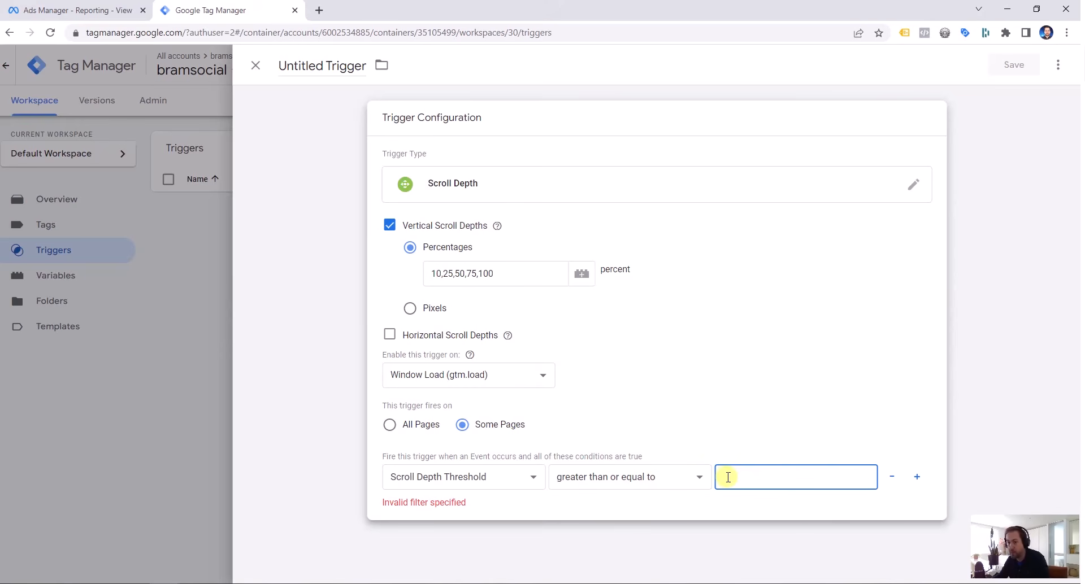
type("50")
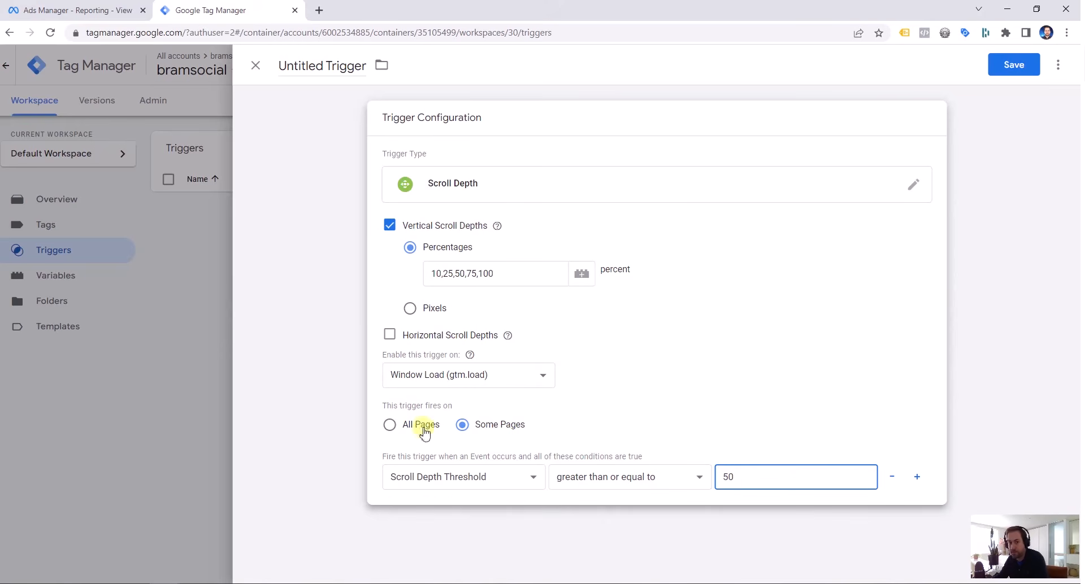
- Name the scroll trigger "50% scroll depth" and save it
left_click(320, 400)
double_click(333, 66)
triple_click(322, 66)
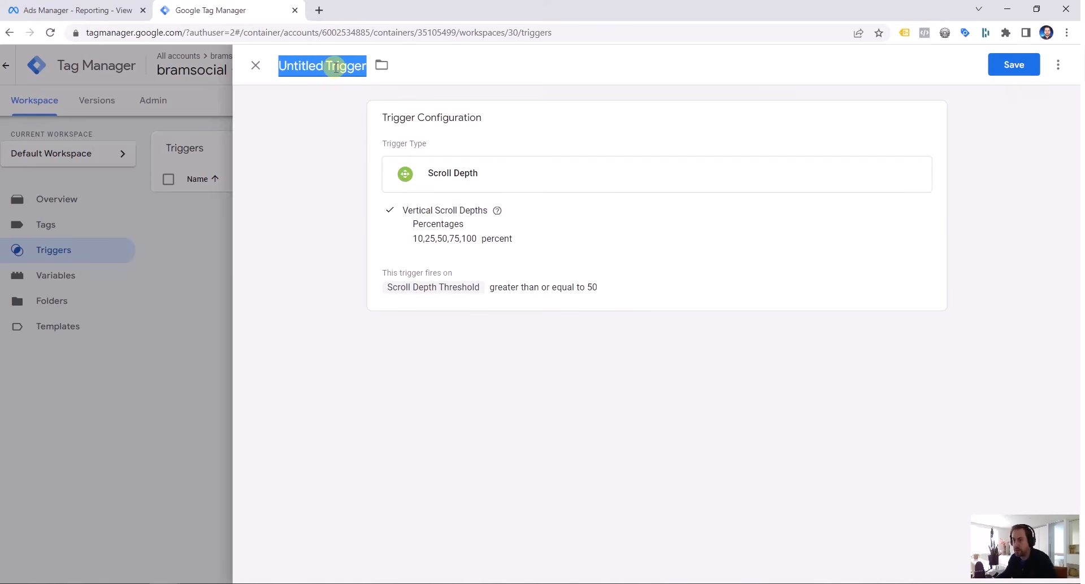
type("50%")
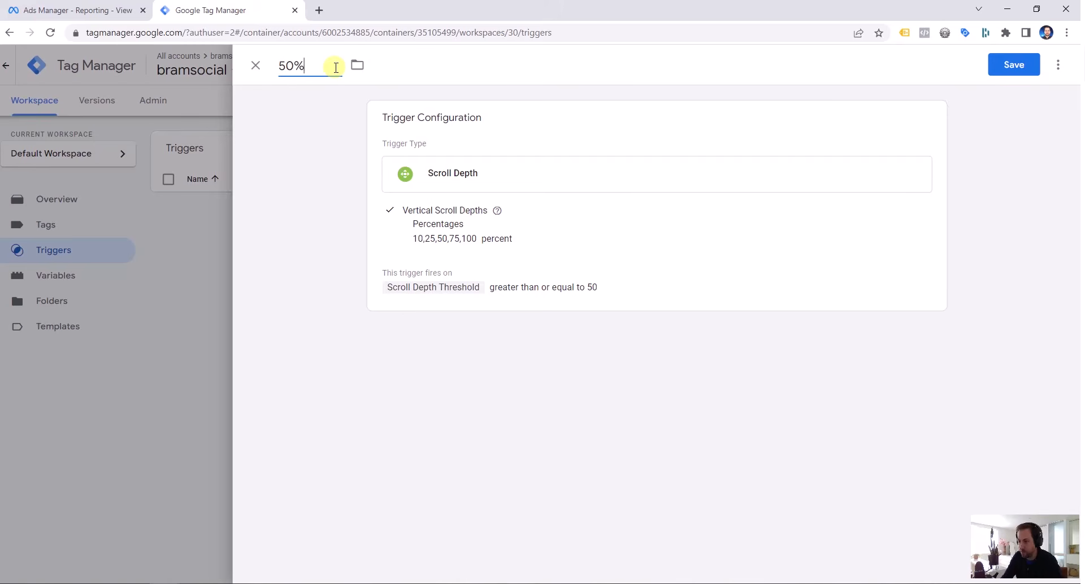
type(" scroll depth")
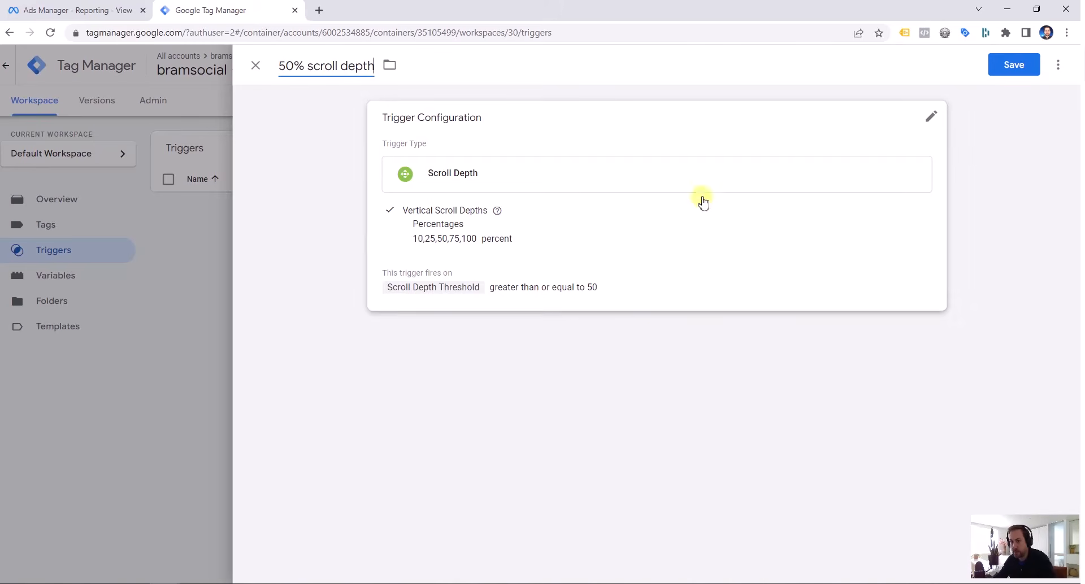
left_click(1015, 66)
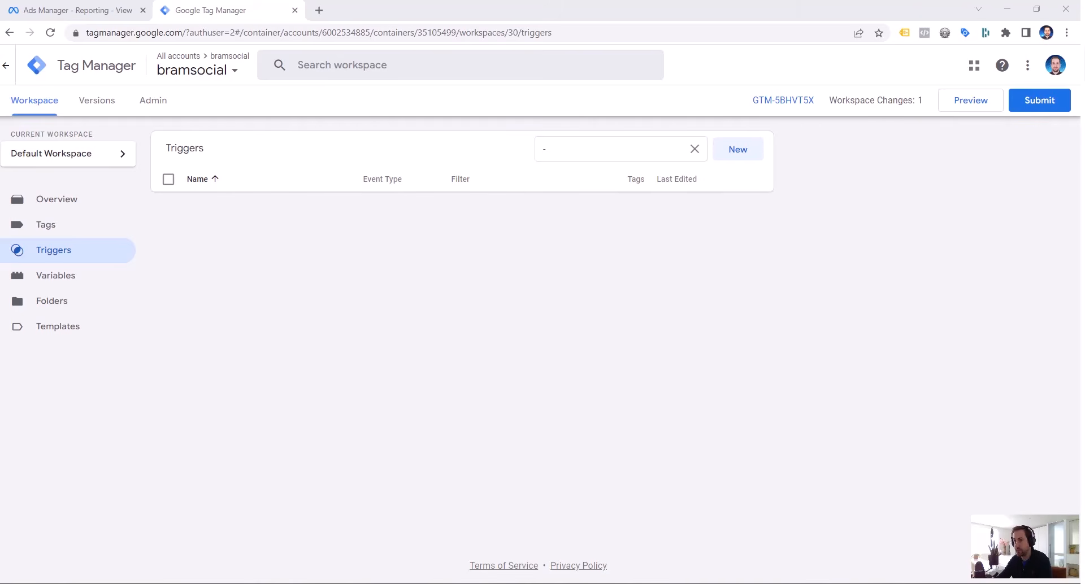
- Start another new trigger and choose Trigger Group as its type
left_click(740, 157)
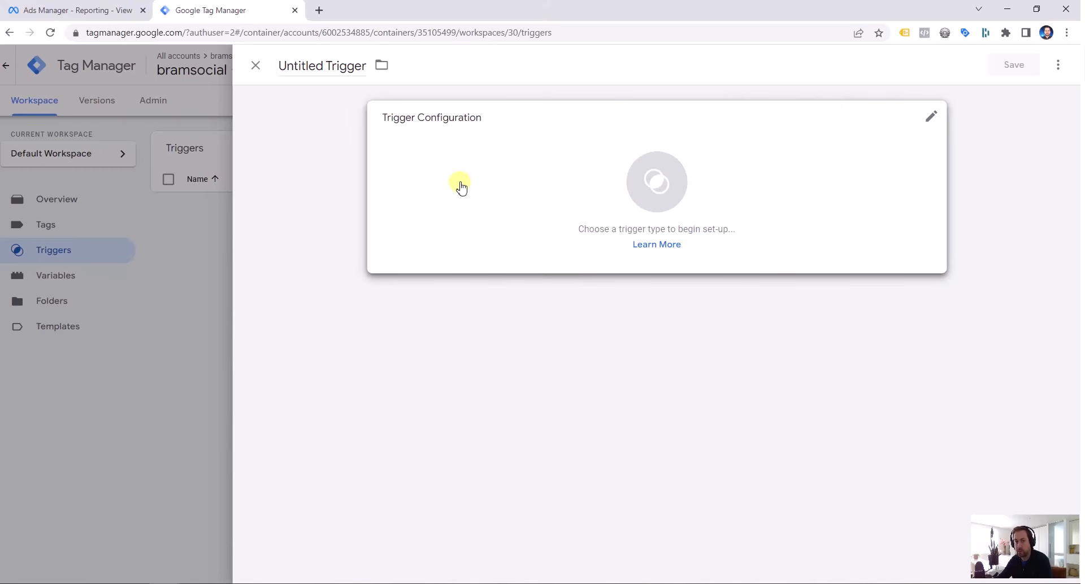
left_click(459, 180)
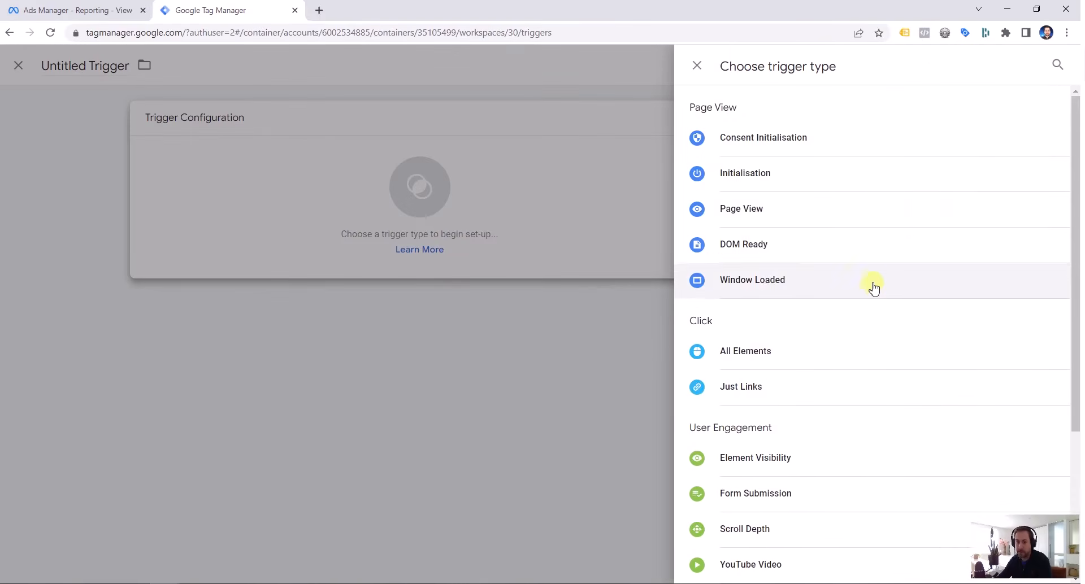
scroll(873, 281, "down", 4)
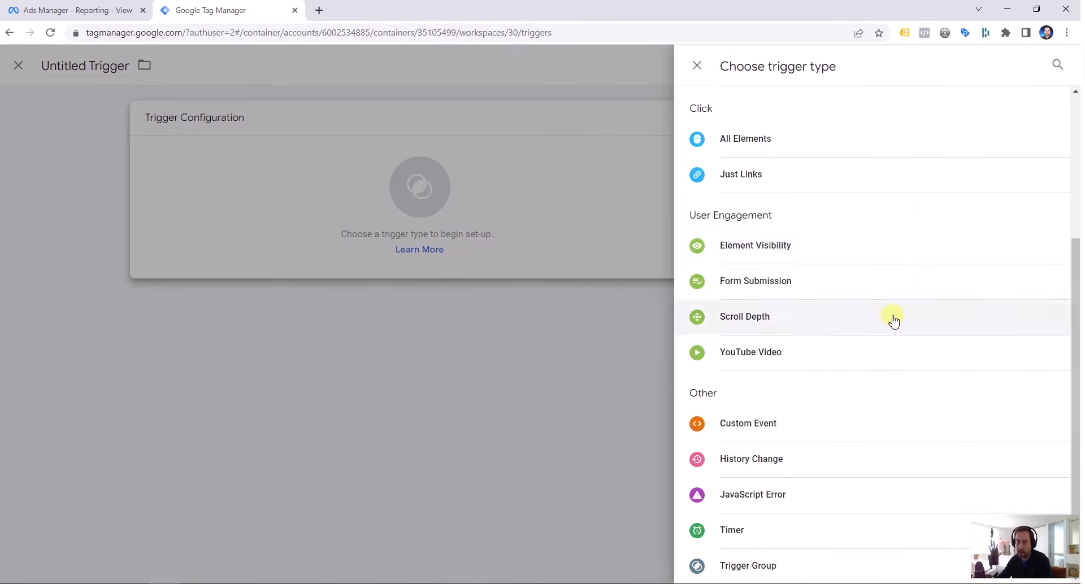
left_click(807, 571)
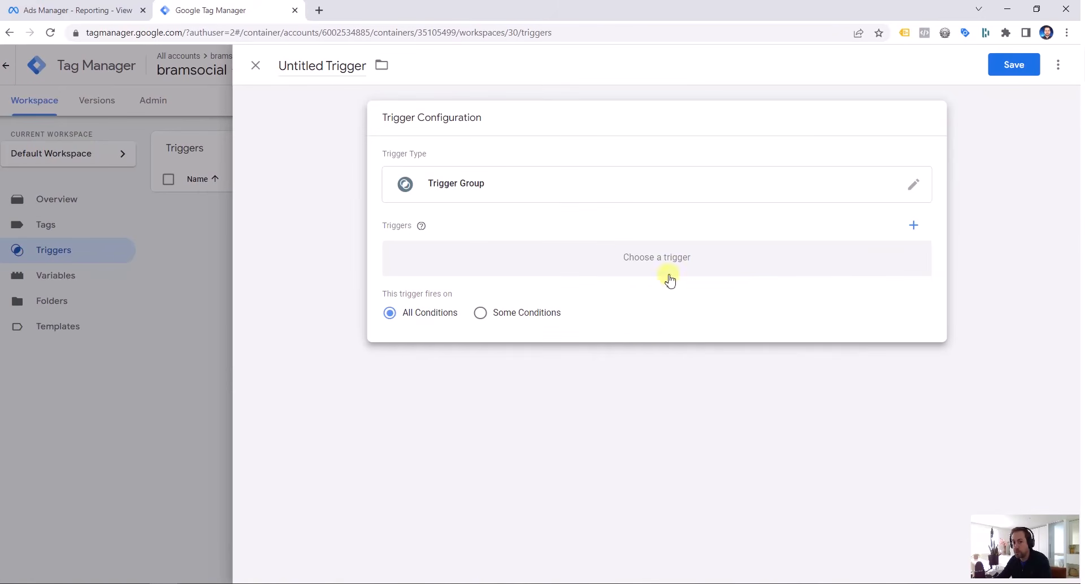
- Add the "30 seconds on page" and "50% Scroll Depth" triggers to the trigger group
left_click(633, 263)
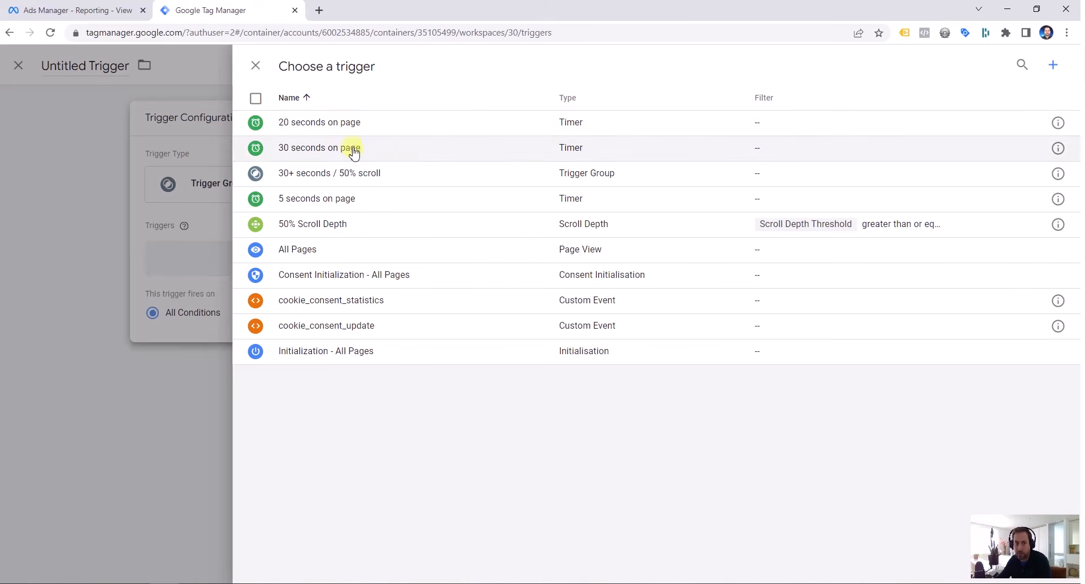
left_click(385, 152)
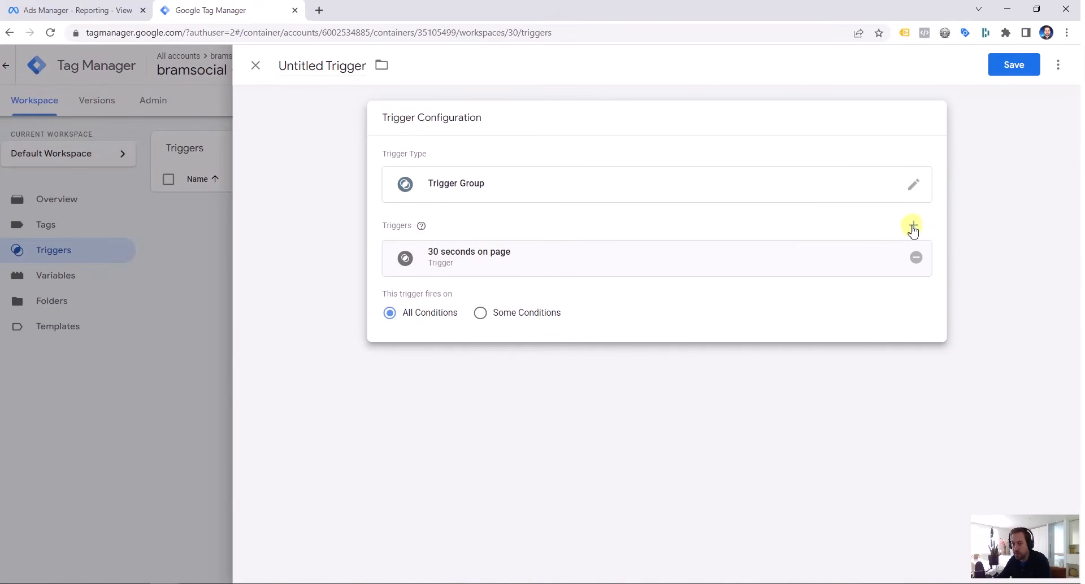
left_click(913, 227)
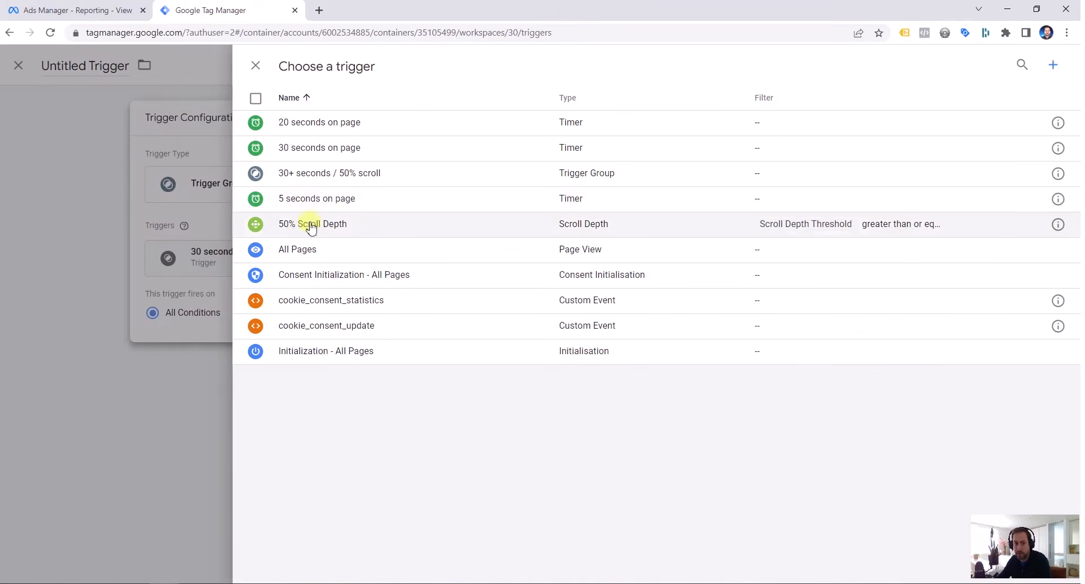
left_click(399, 226)
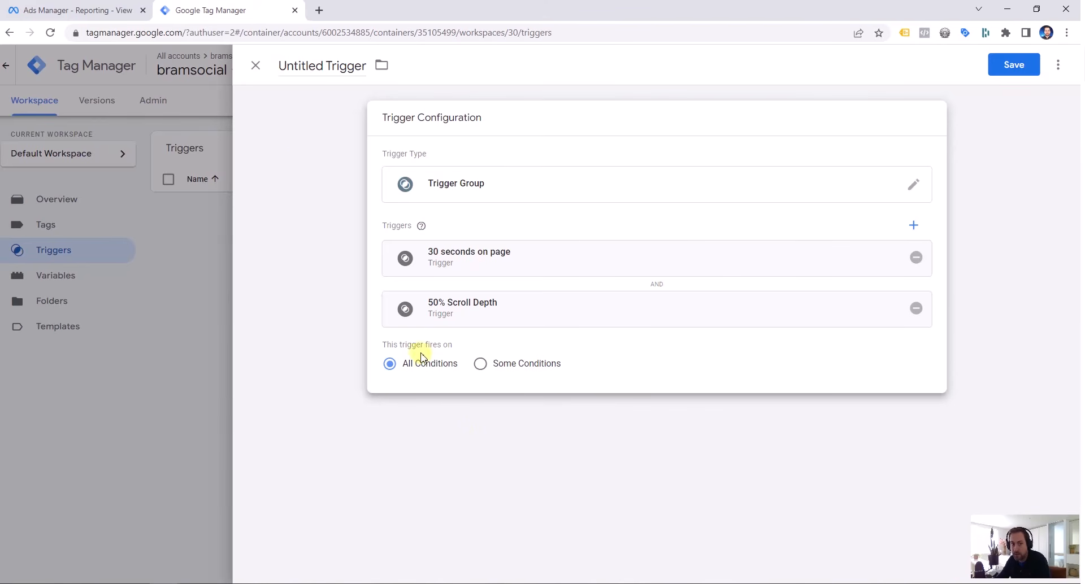
- Name the trigger group "30 seconds on page + 50% scroll depth"
left_click(312, 68)
triple_click(315, 68)
type("3")
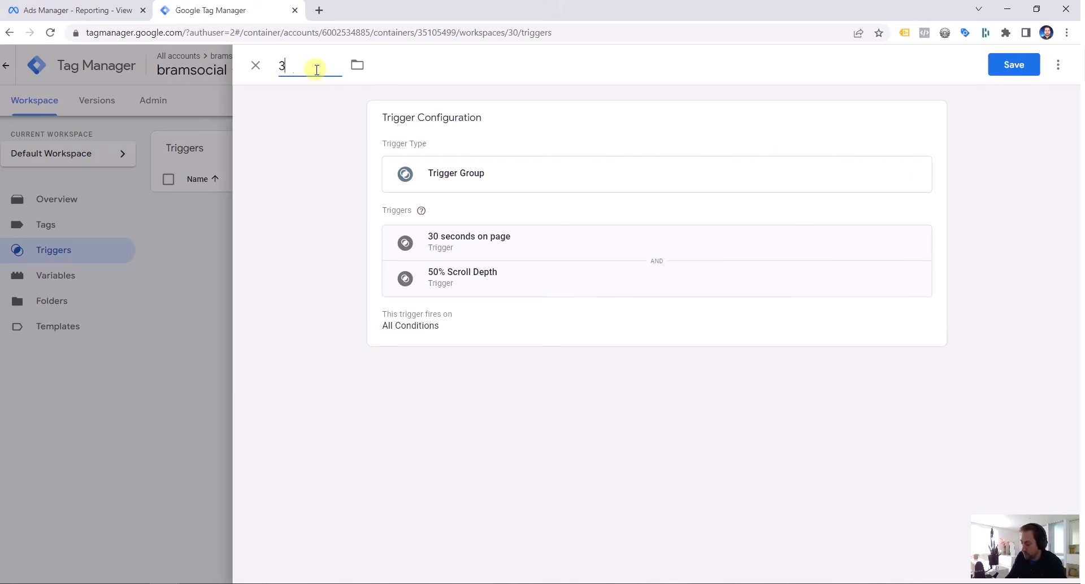
type("0 seconds")
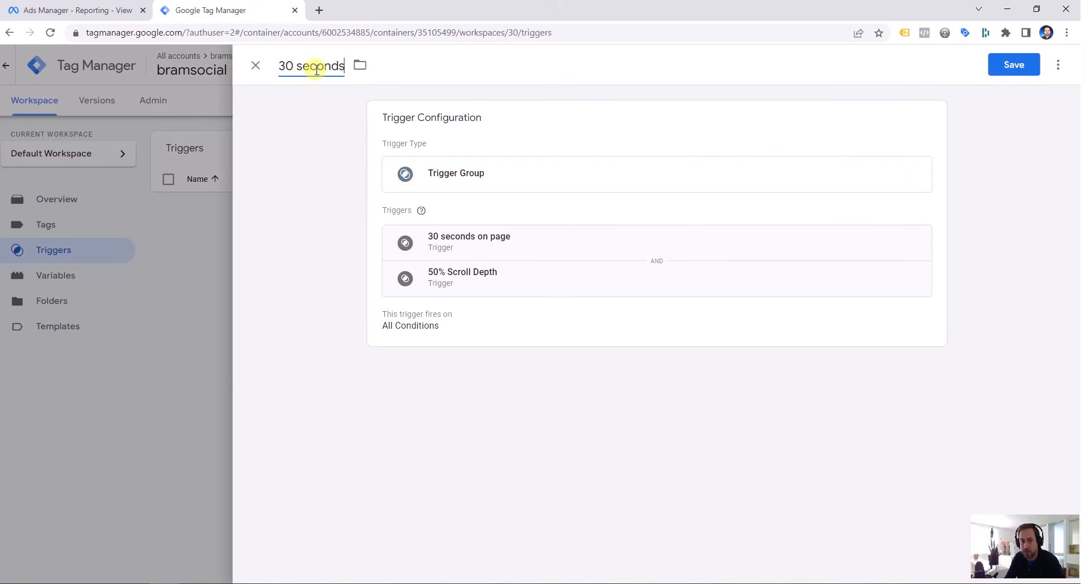
type(" on page + 50% scroll depth")
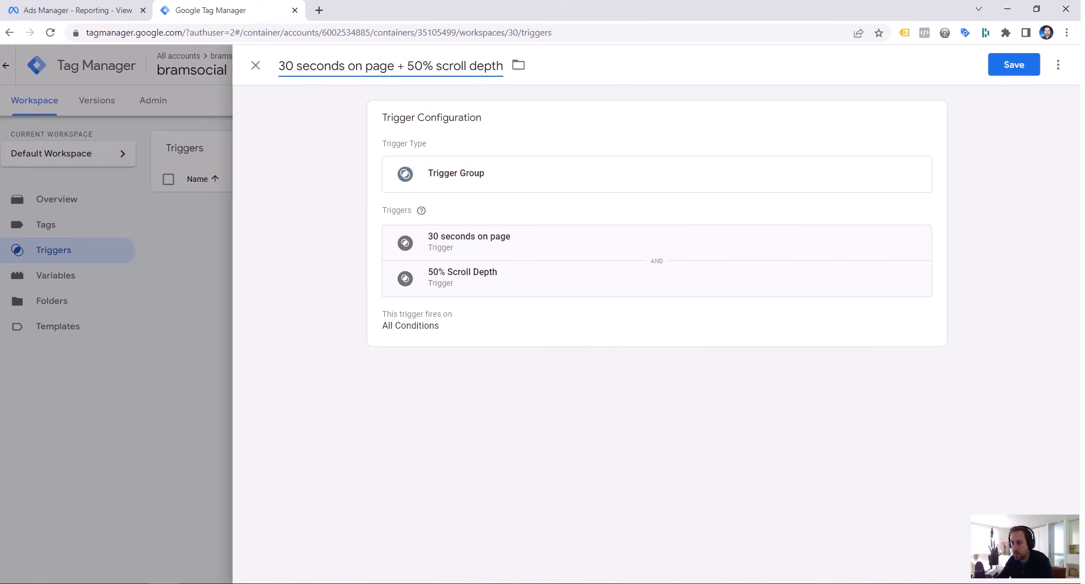
- Save the trigger group, and select the 5, 20 and 30 seconds, 50% Scroll Depth and "30+ seconds / 50% scroll" triggers in the list
left_click(1016, 64)
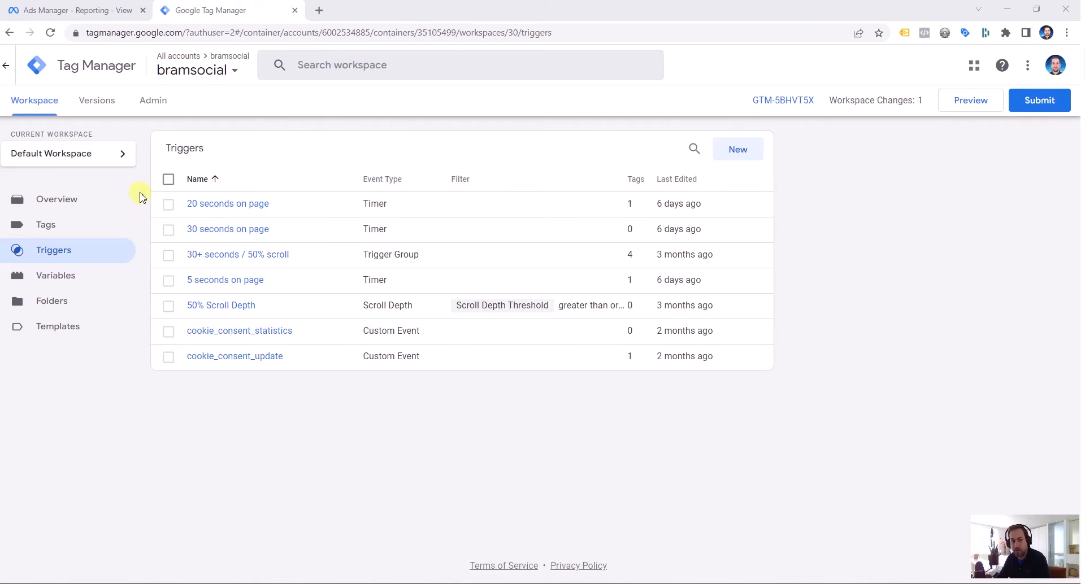
left_click(168, 279)
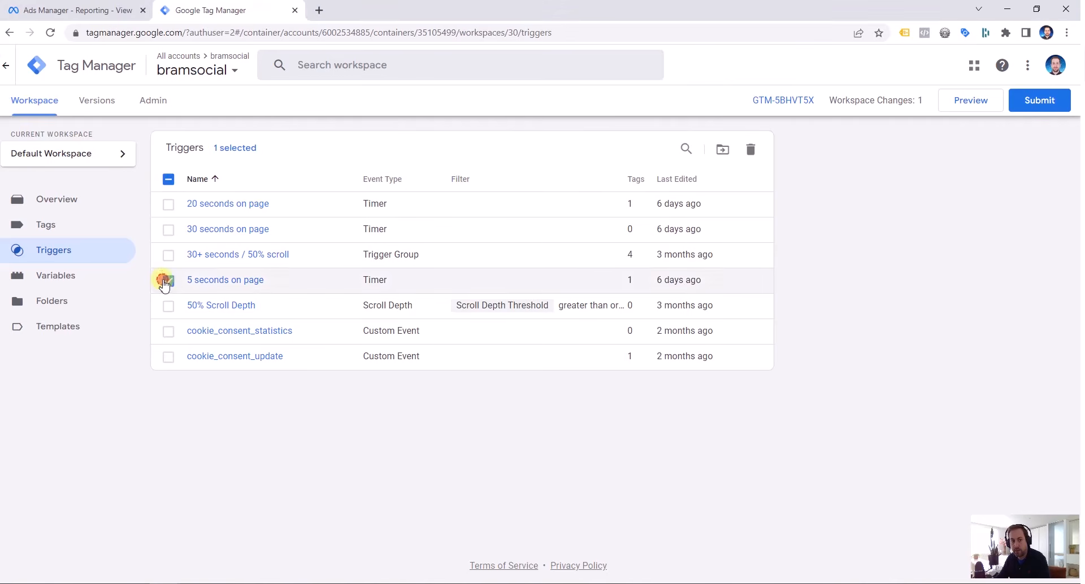
left_click(166, 206)
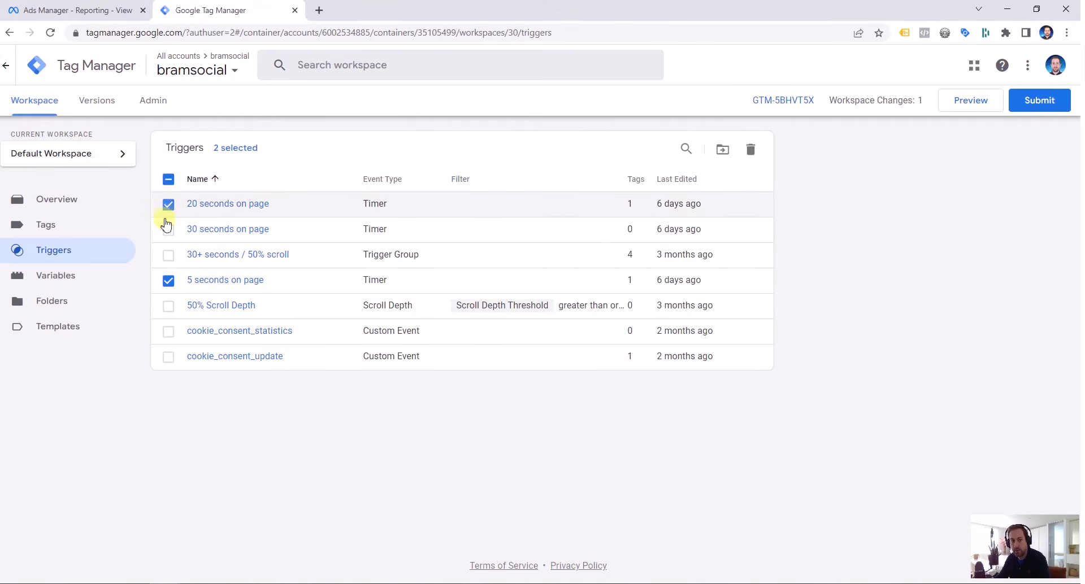
left_click(167, 231)
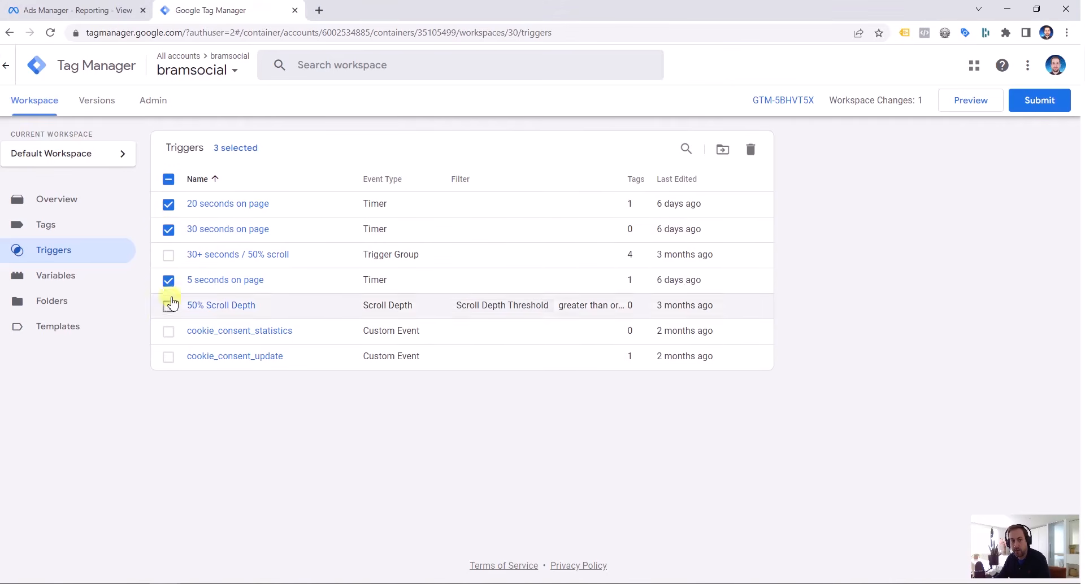
left_click(171, 309)
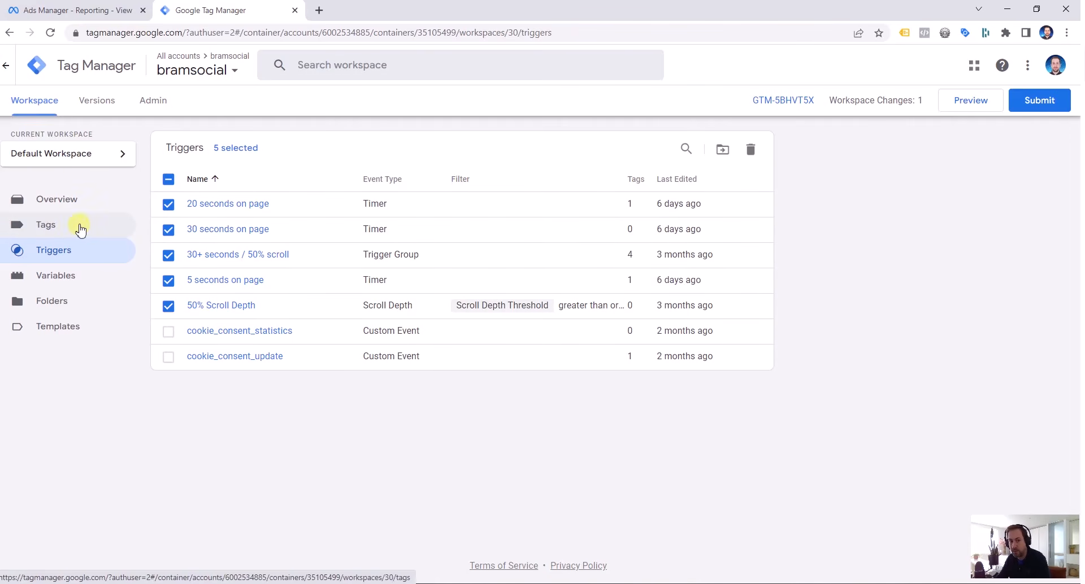
- Start a new tag in the container and choose Custom HTML as its type
left_click(80, 229)
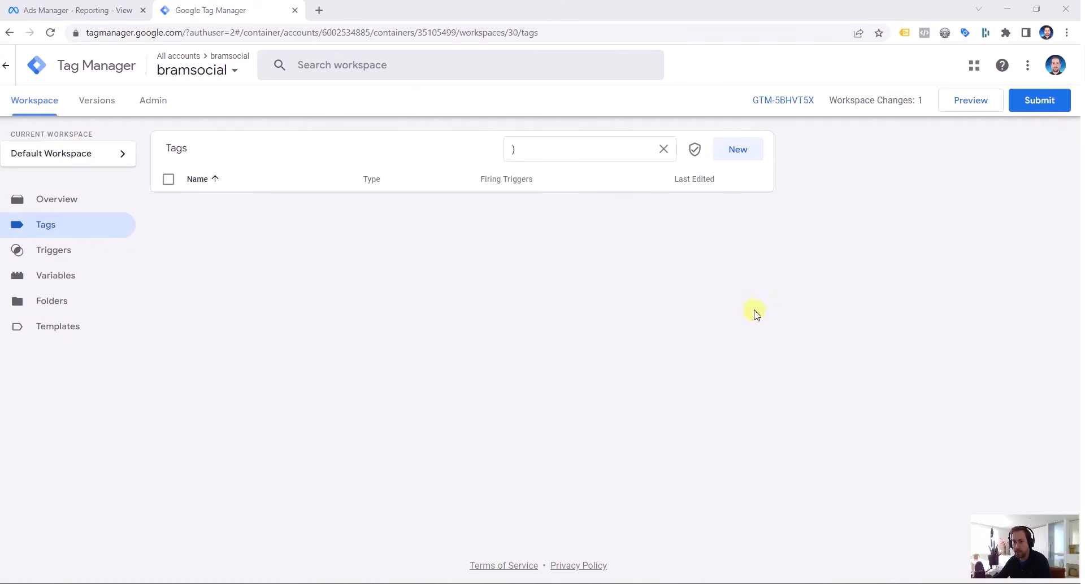
left_click(745, 157)
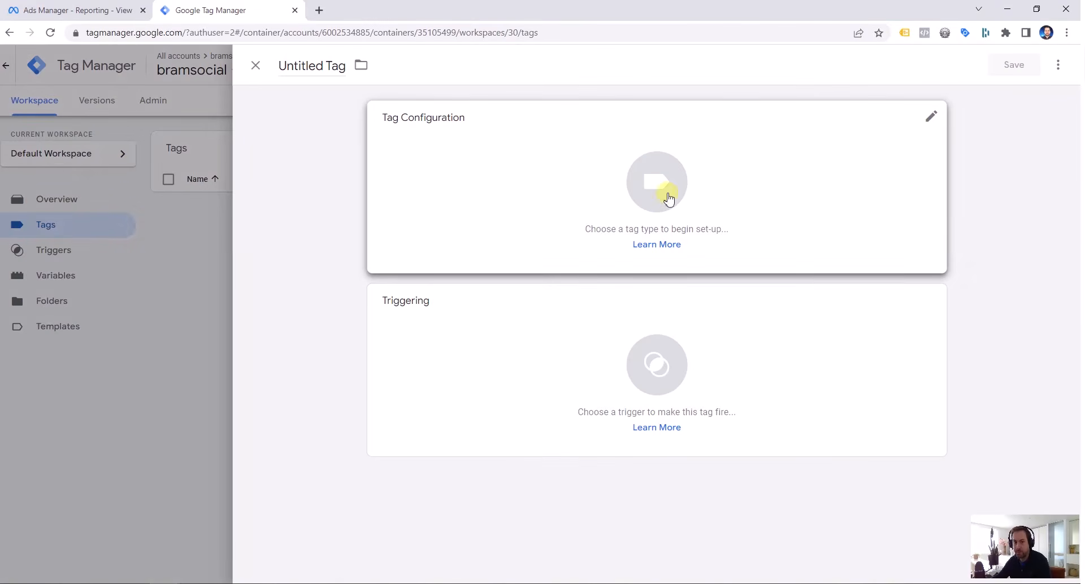
left_click(551, 202)
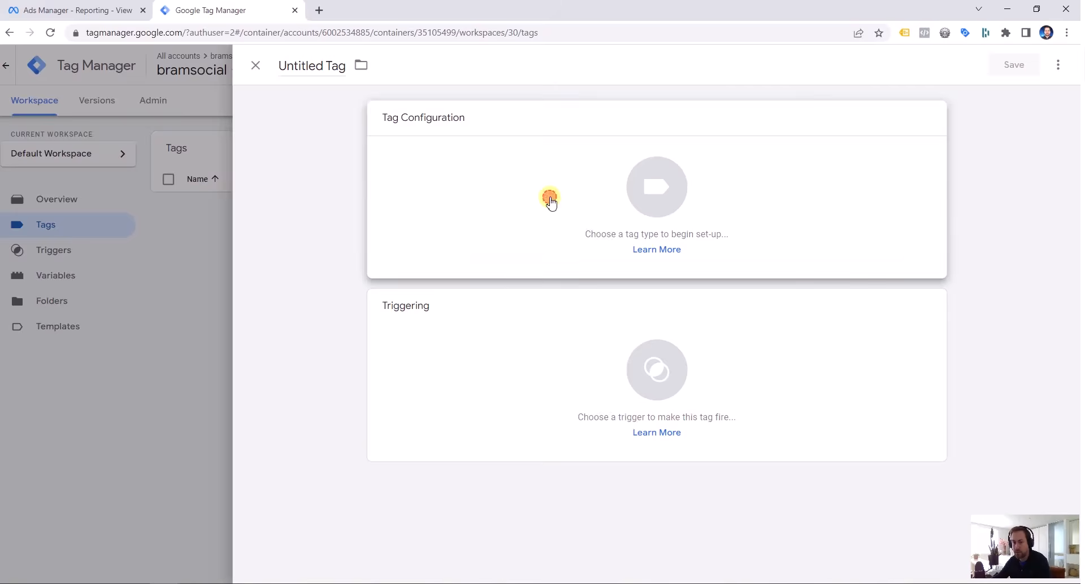
scroll(865, 317, "down", 5)
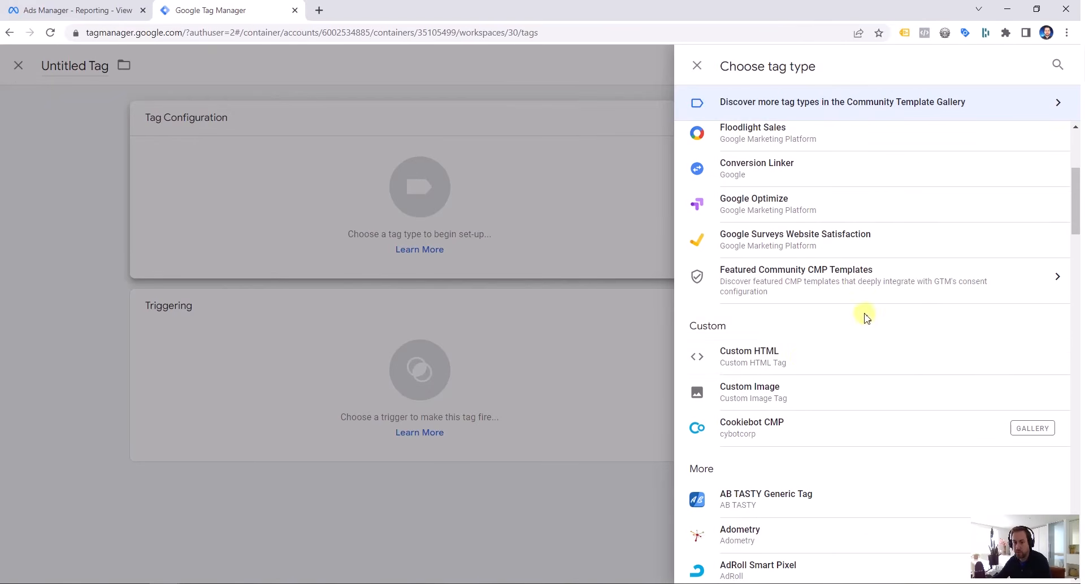
left_click(802, 362)
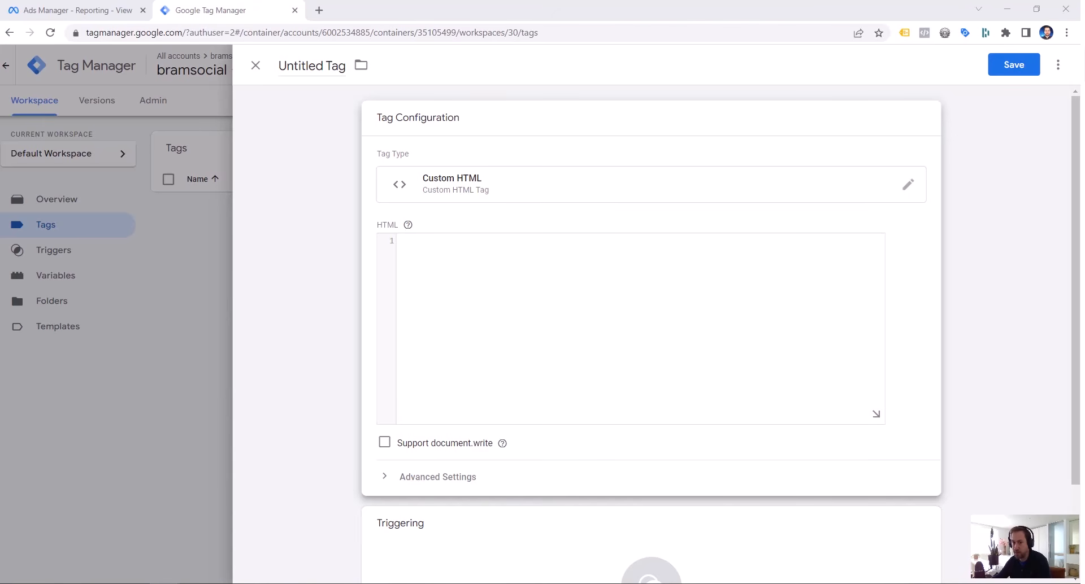
- Enter the tag's HTML as <script> fbq('trackCustom','At', { page: '{{Page Path}}' }); </script>
left_click(462, 279)
type("<script>   fbq('trackCustom','At', {     page: '{{Page Path}}'   }); </script>")
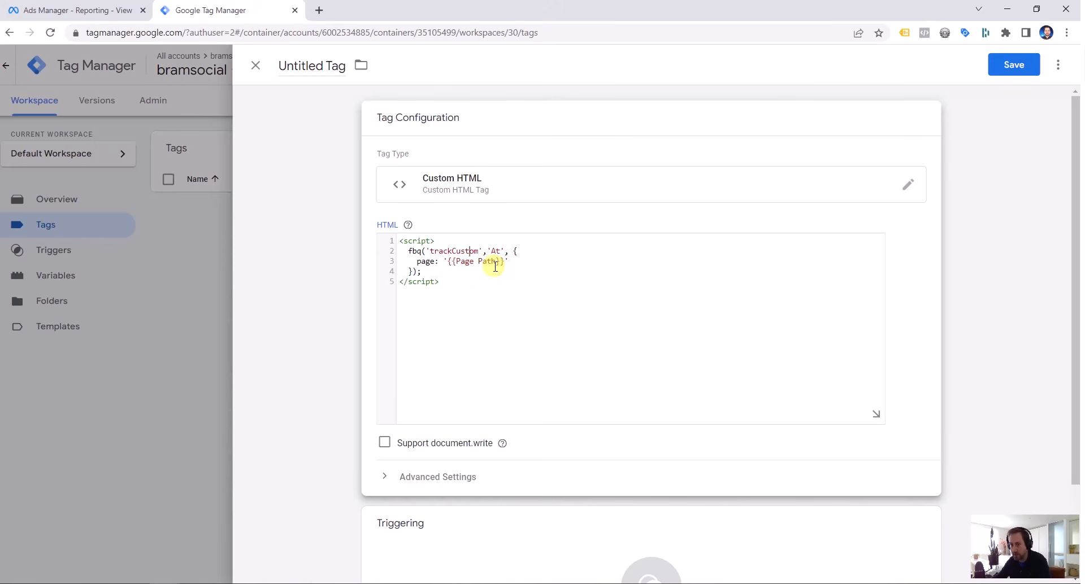
left_click(500, 251)
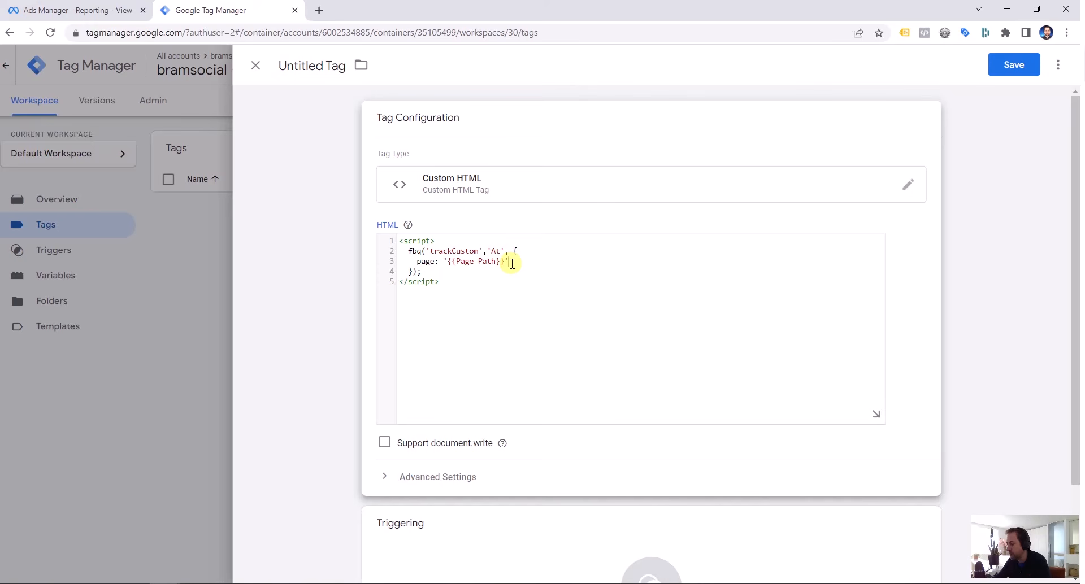
left_click(516, 264)
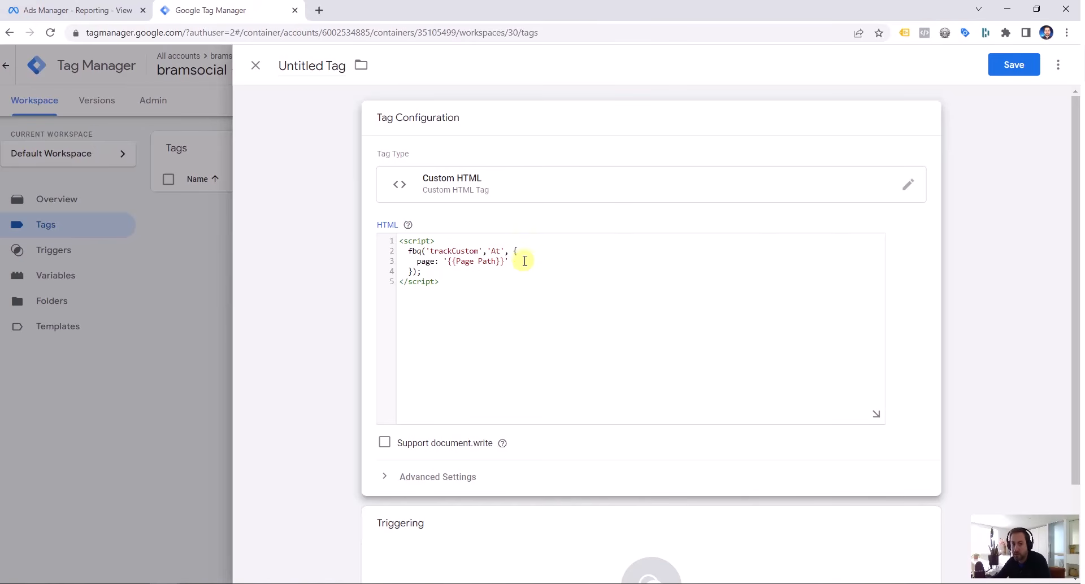
scroll(534, 336, "down", 2)
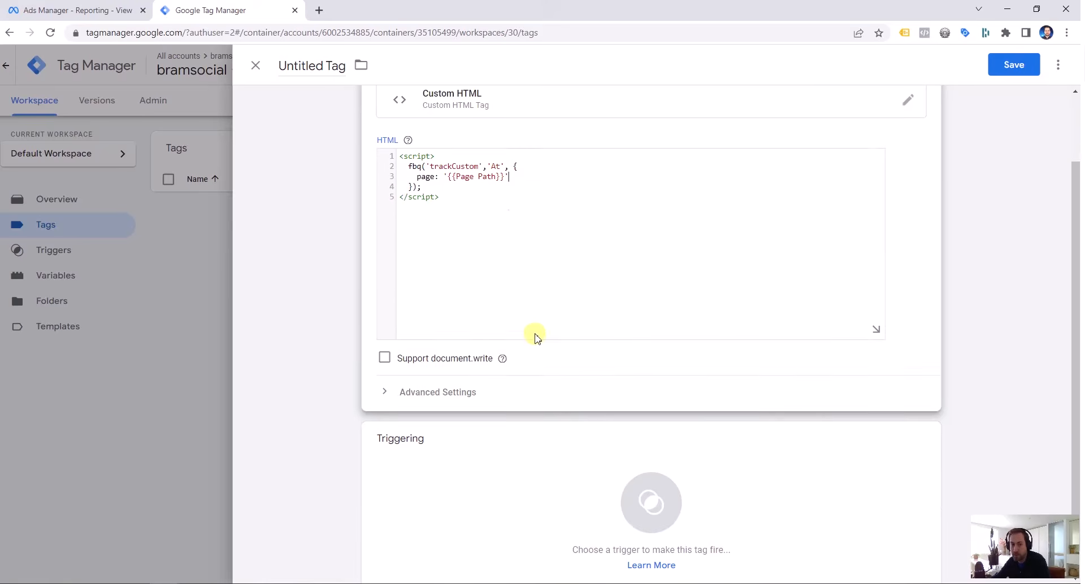
scroll(537, 320, "down", 1)
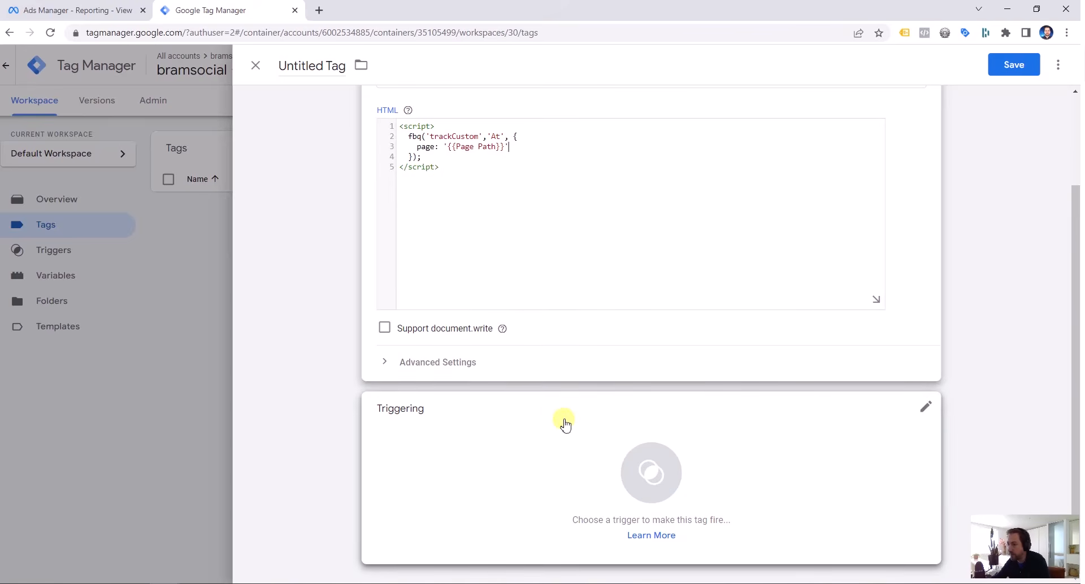
scroll(593, 265, "up", 2)
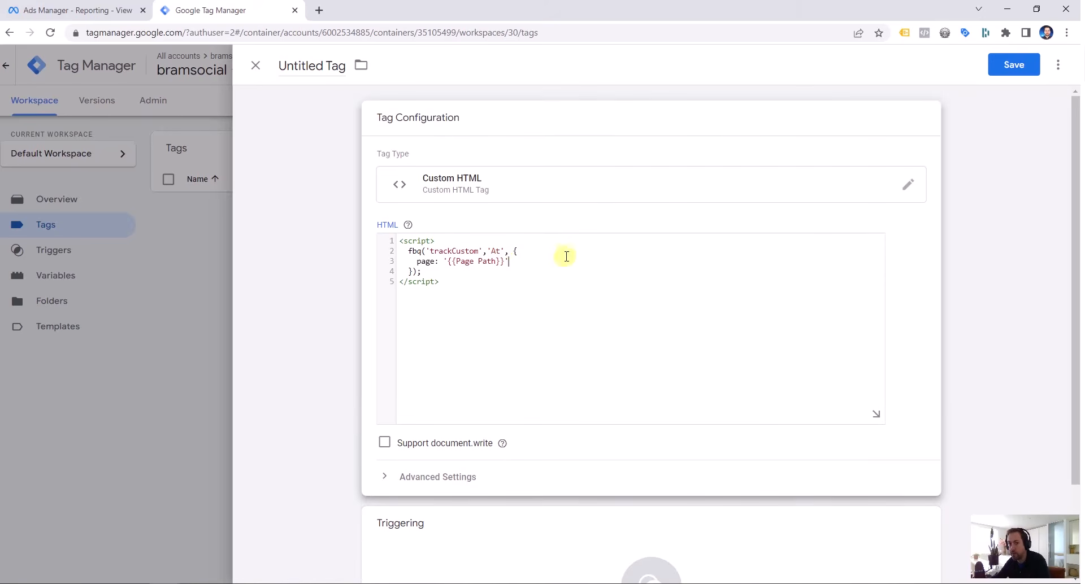
left_click(507, 263)
type("'")
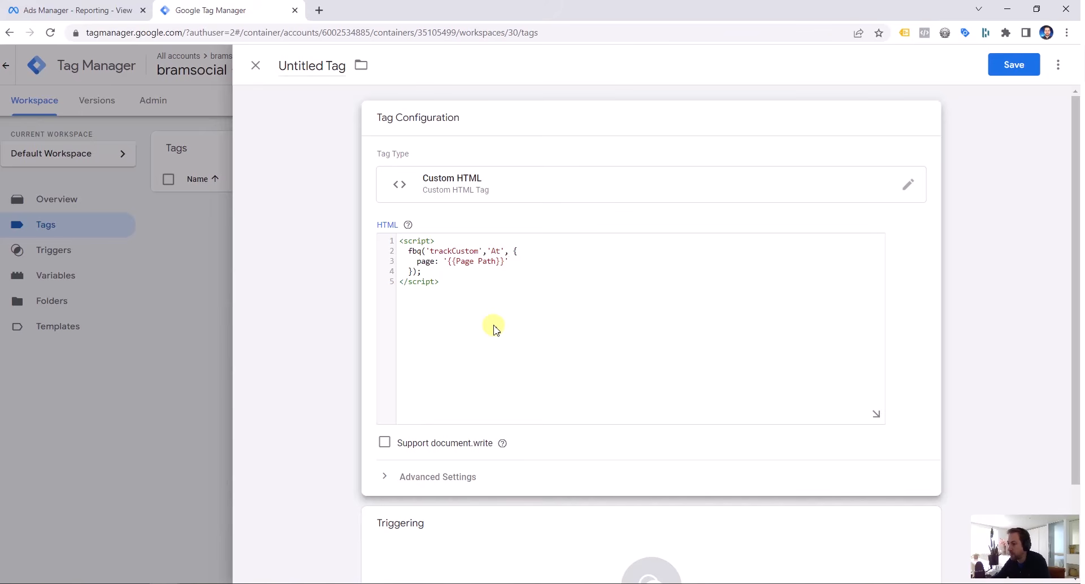
- Assign the "5 seconds on page" timer as the tag's firing trigger
scroll(494, 328, "down", 2)
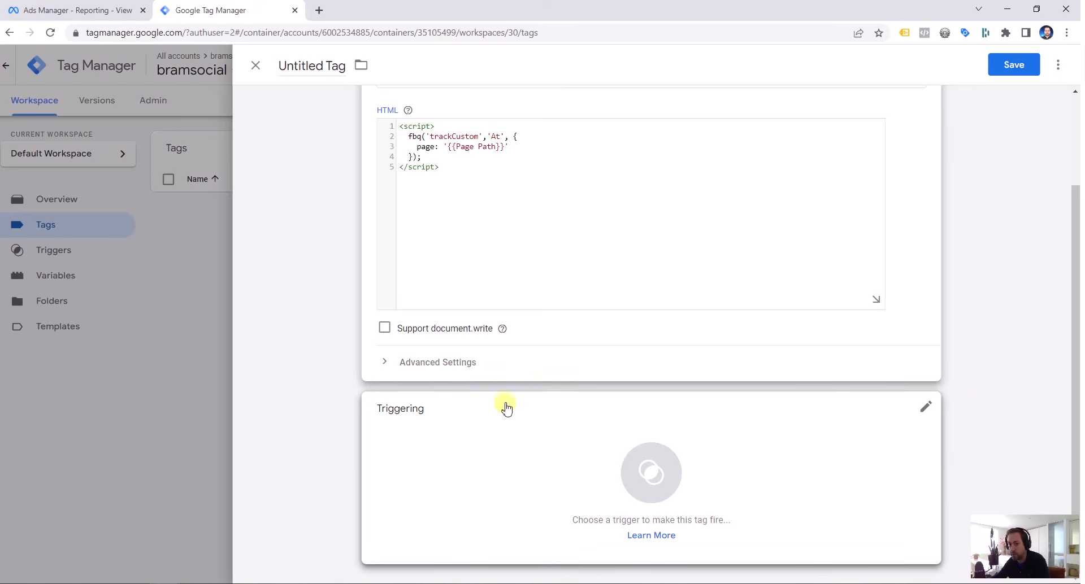
left_click(425, 455)
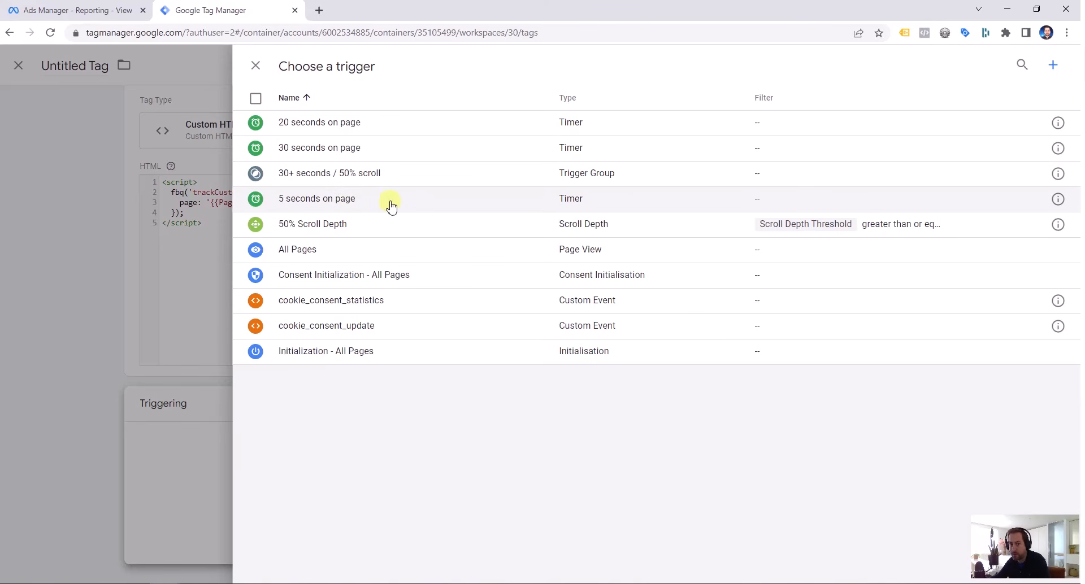
left_click(455, 202)
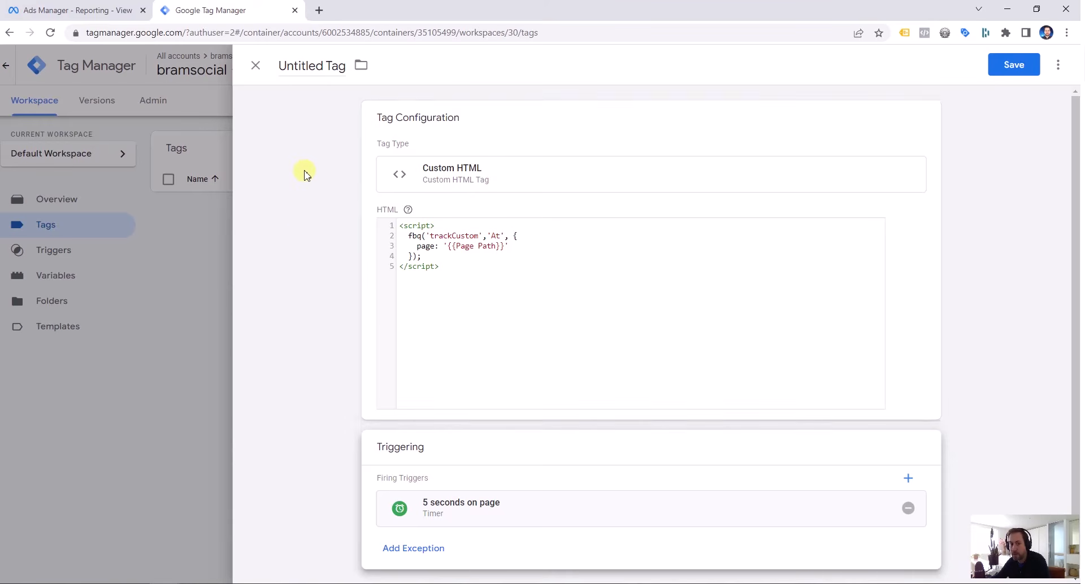
scroll(315, 242, "down", 1)
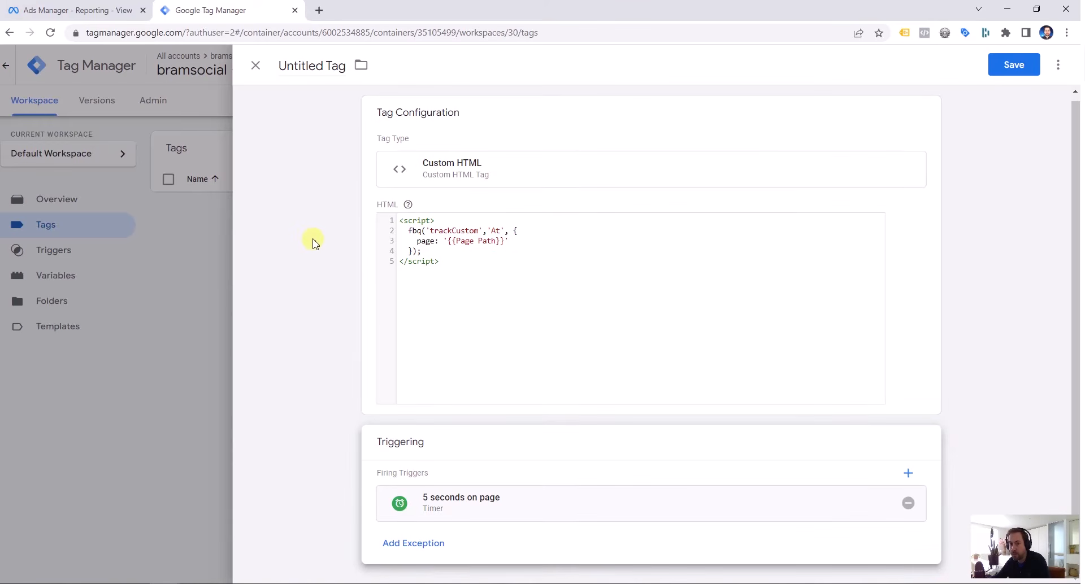
- Name the tag "FB - event - attracted" and save it
left_click(318, 66)
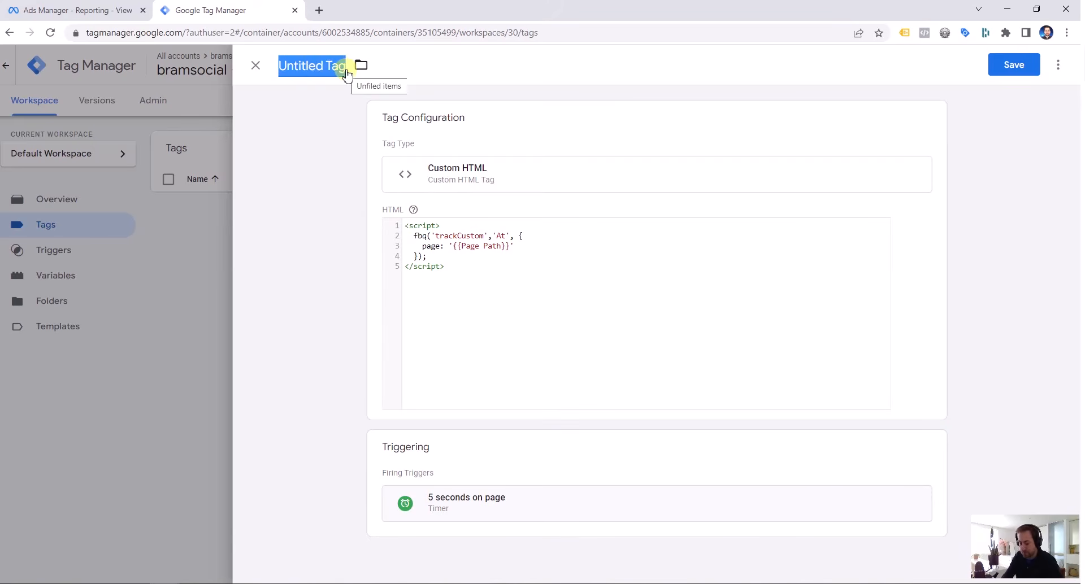
type("FB - e")
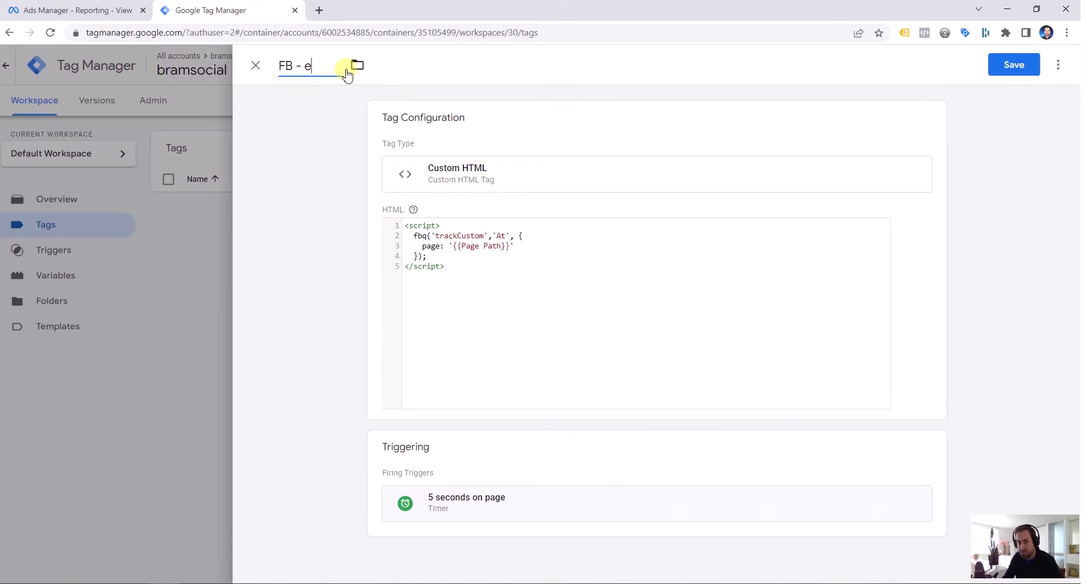
type("vent - attra")
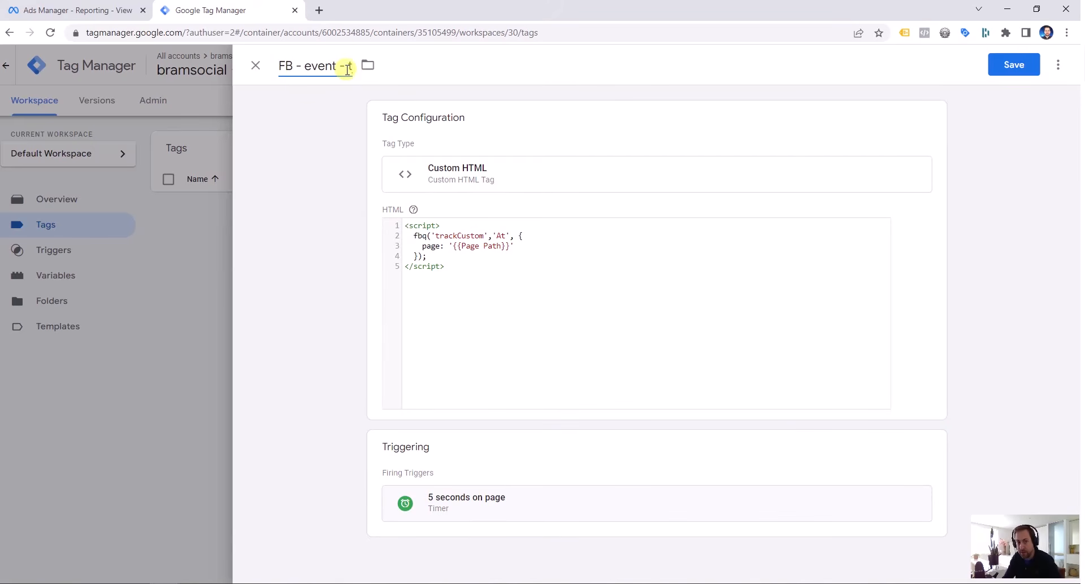
type("cted")
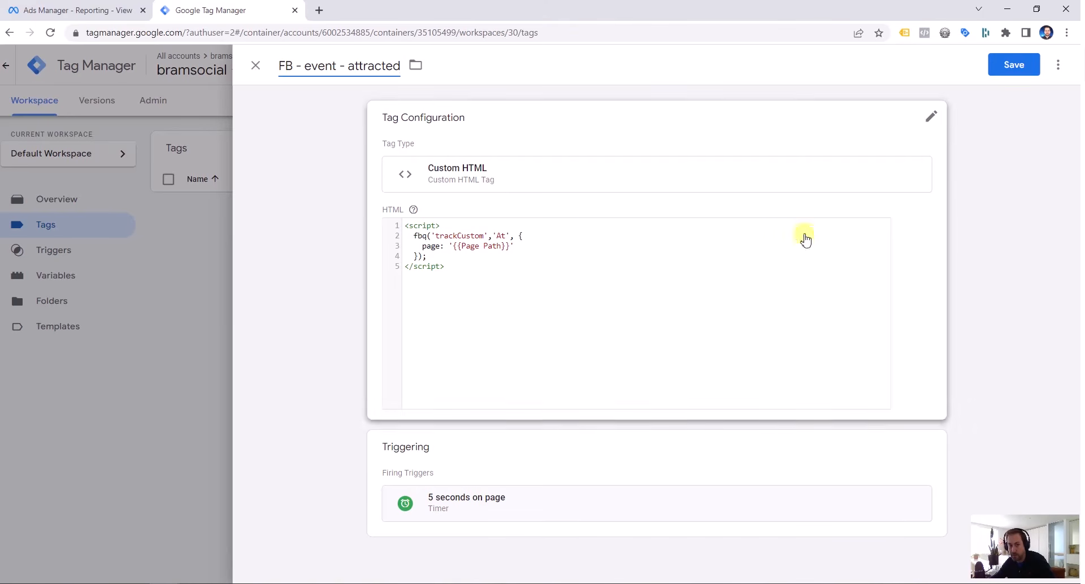
left_click(909, 157)
left_click(1005, 66)
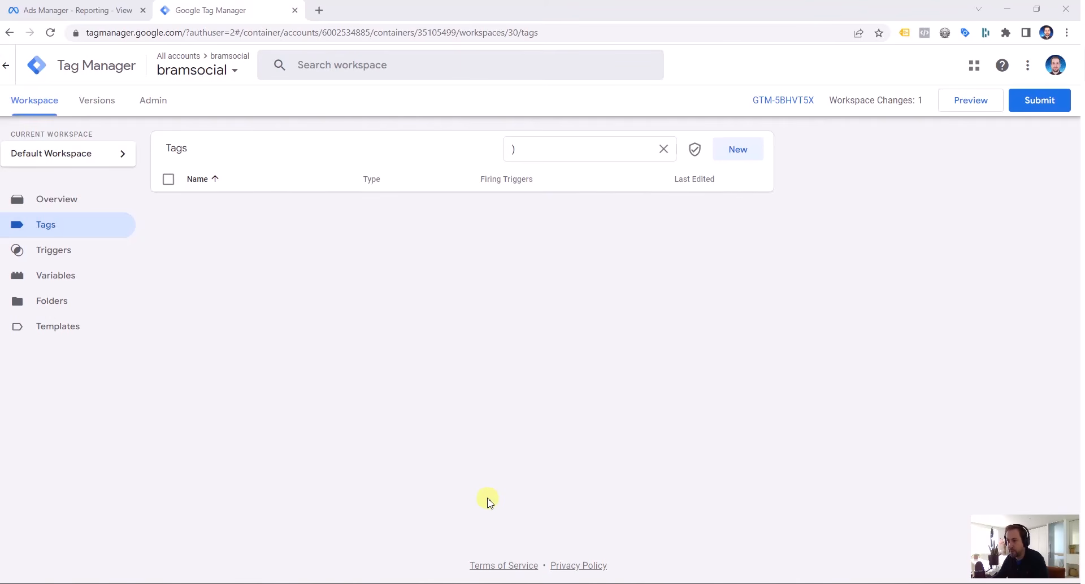
- Start a second new tag with Custom HTML as its type
left_click(752, 157)
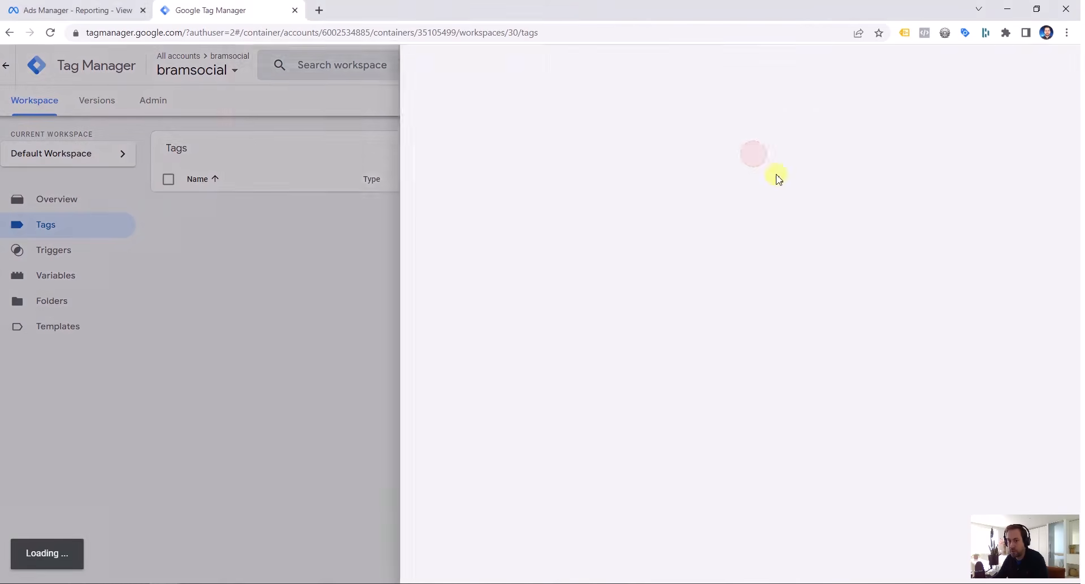
left_click(749, 213)
scroll(828, 305, "down", 4)
left_click(760, 356)
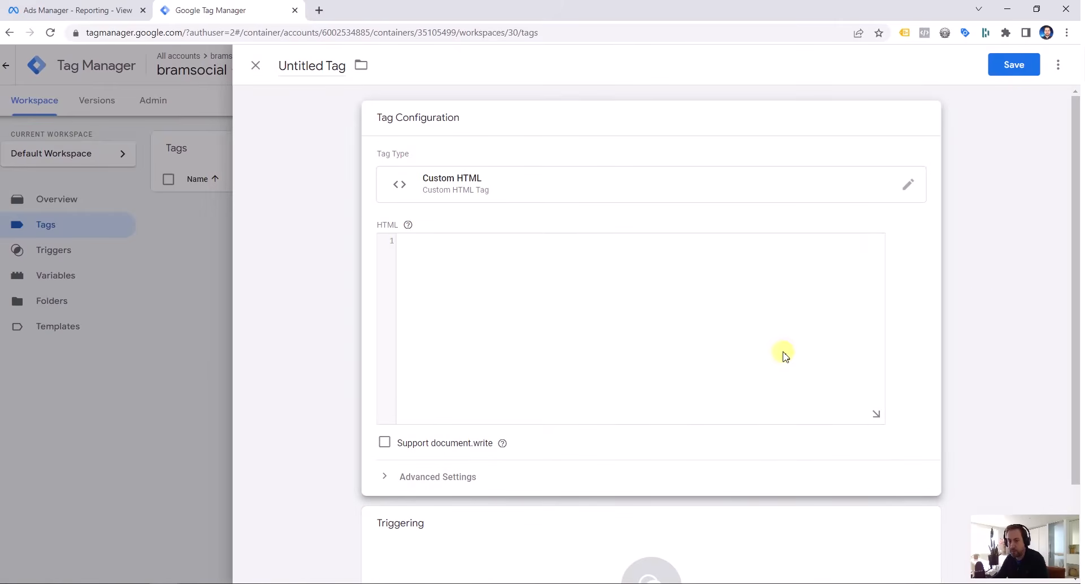
- Enter the second tag's HTML as <script> fbq('trackCustom','In', { page: '{{Page Path}}' }); </script>
key("alt+Tab")
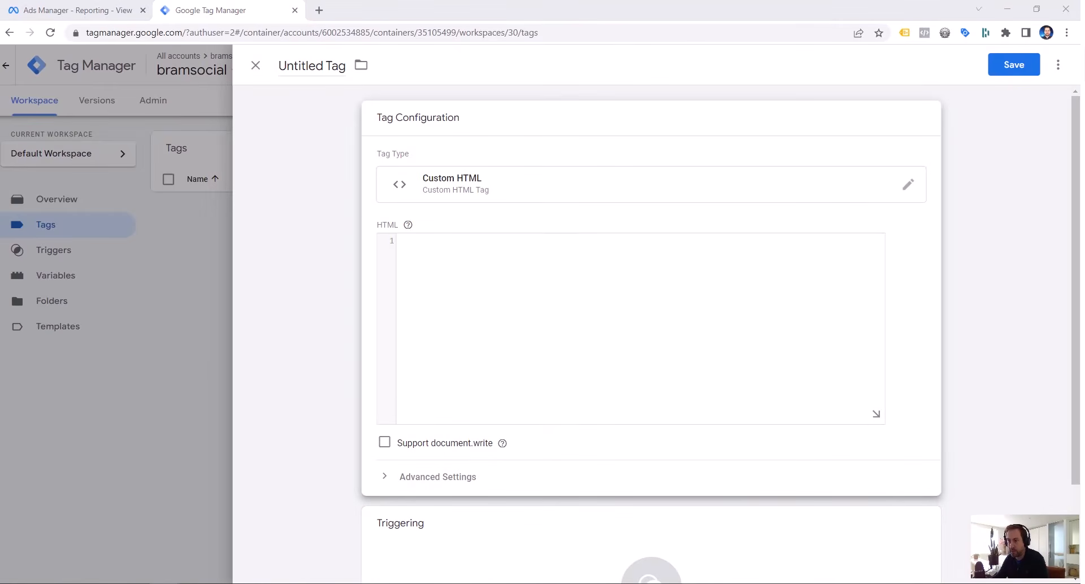
left_click(588, 300)
type("<script>   fbq('trackCustom','In', {     page: '{{Page Path}}'   }); </script>")
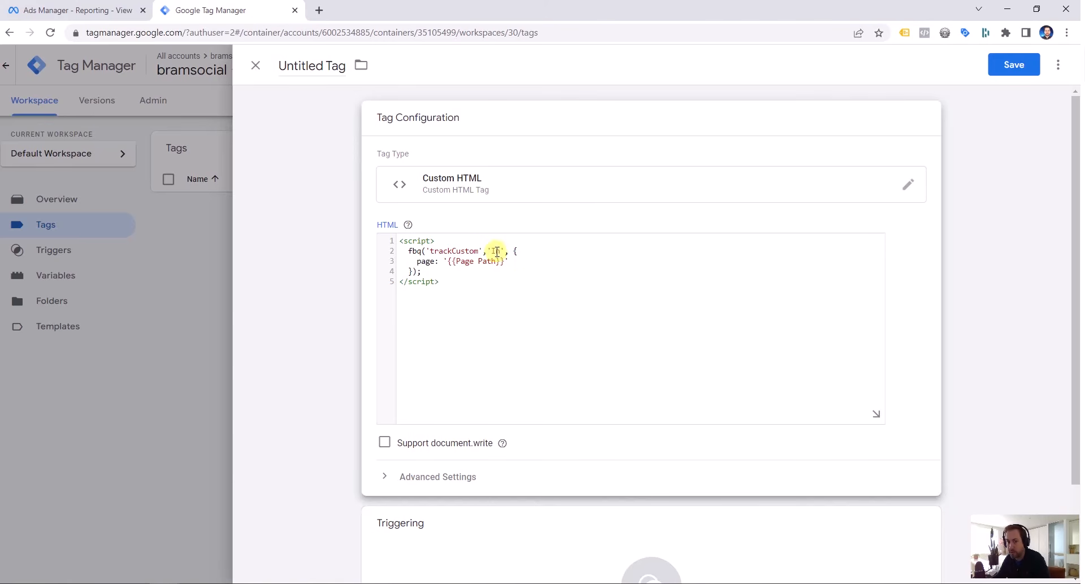
- Assign the "20 seconds on page" timer as the second tag's firing trigger
scroll(515, 289, "down", 2)
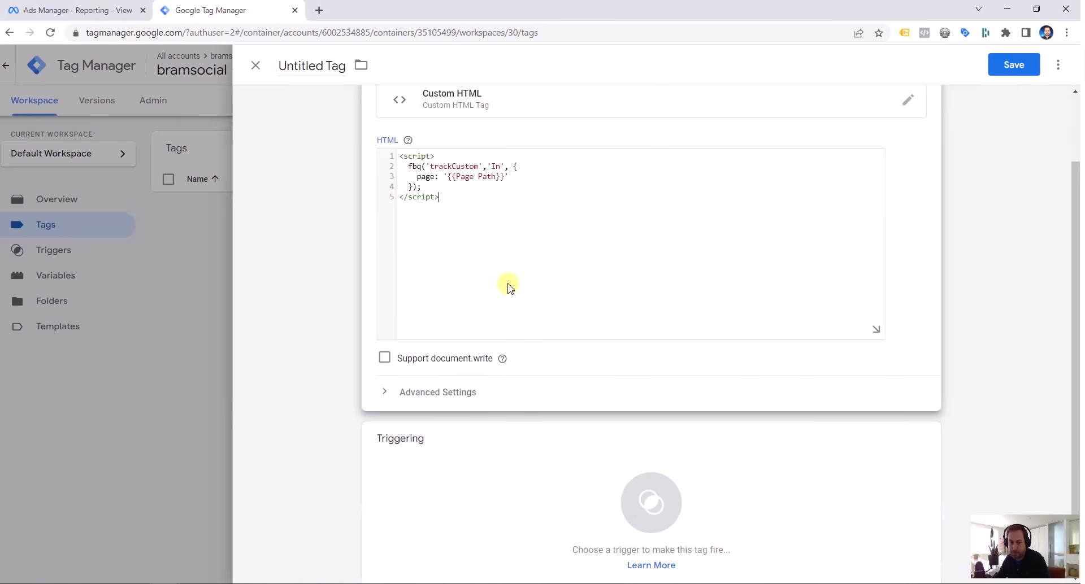
scroll(504, 286, "down", 1)
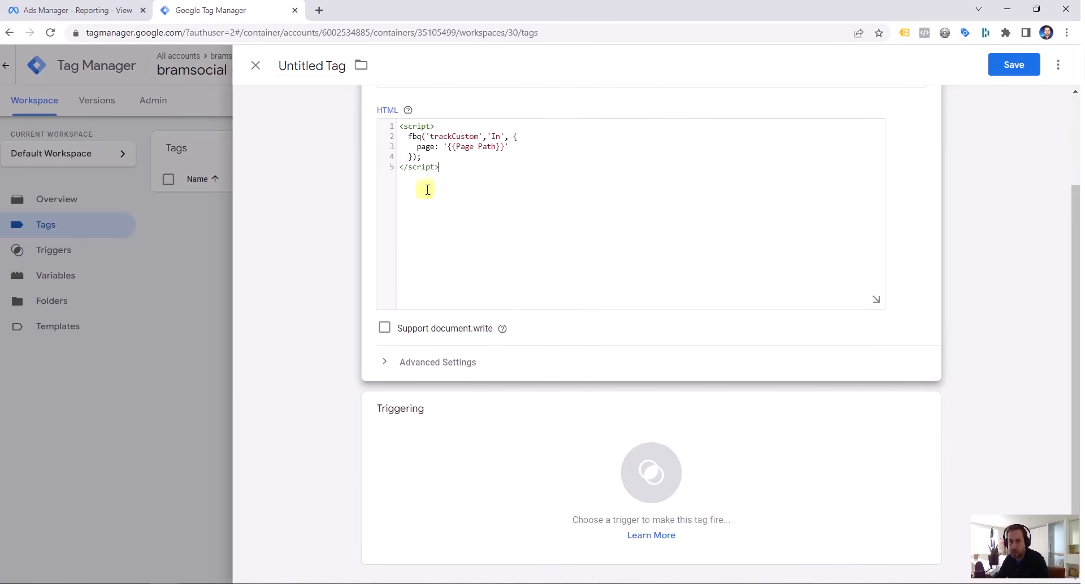
left_click(527, 451)
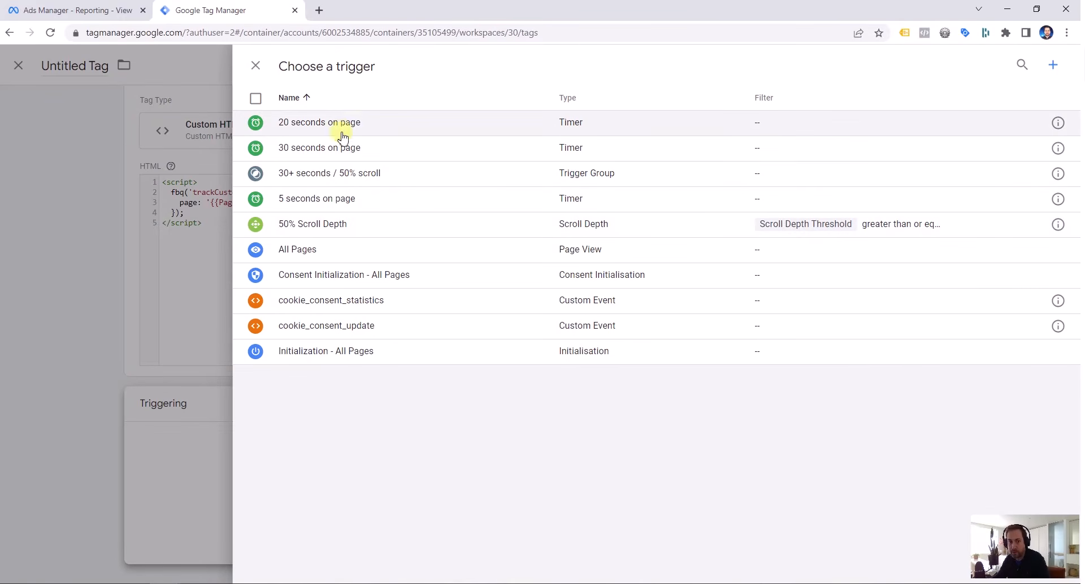
left_click(374, 130)
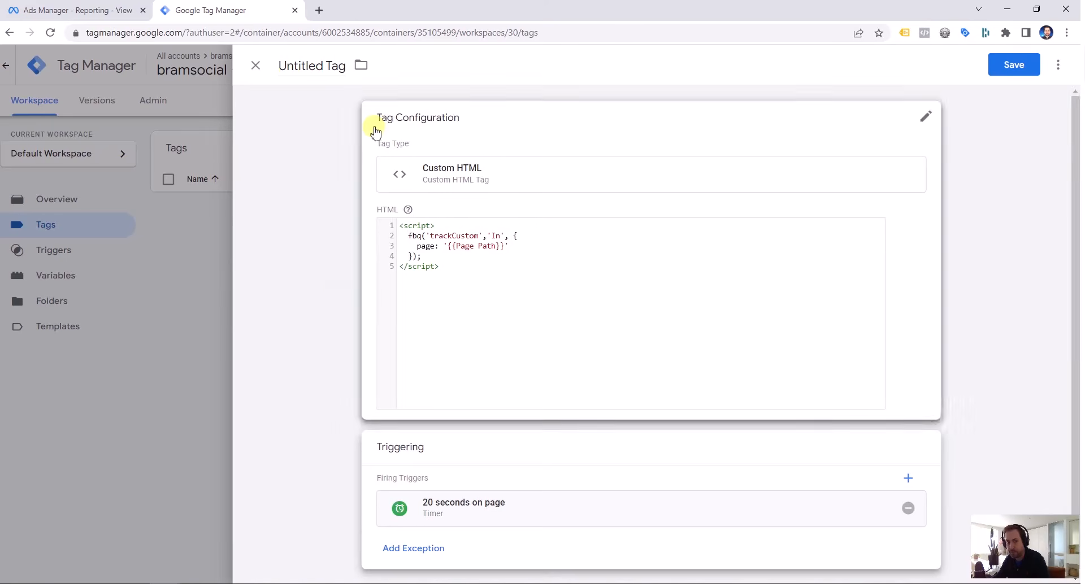
- Name the second tag "FB - event - Interested" and save it
triple_click(298, 67)
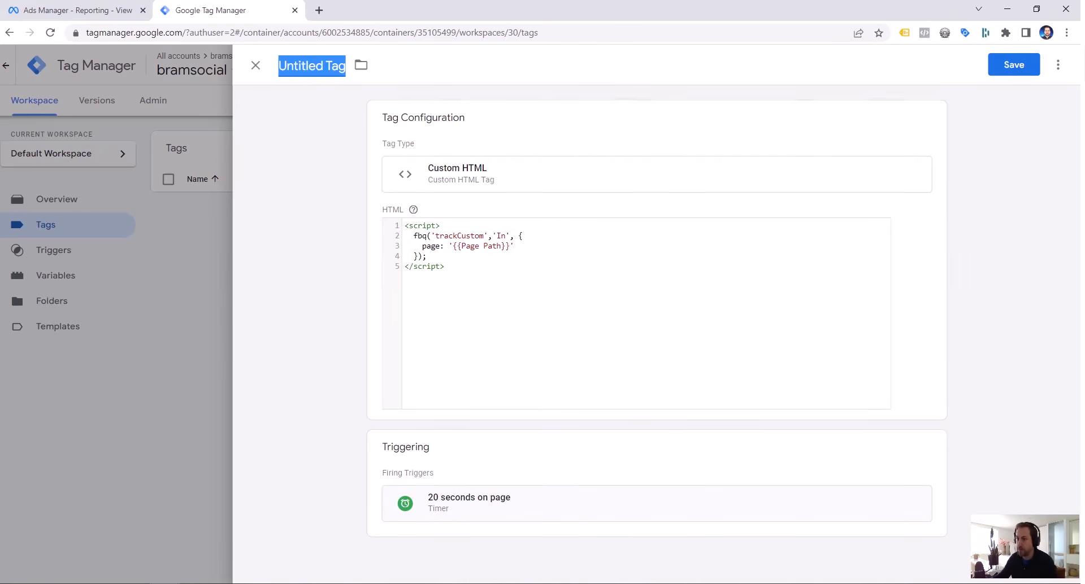
type("FB")
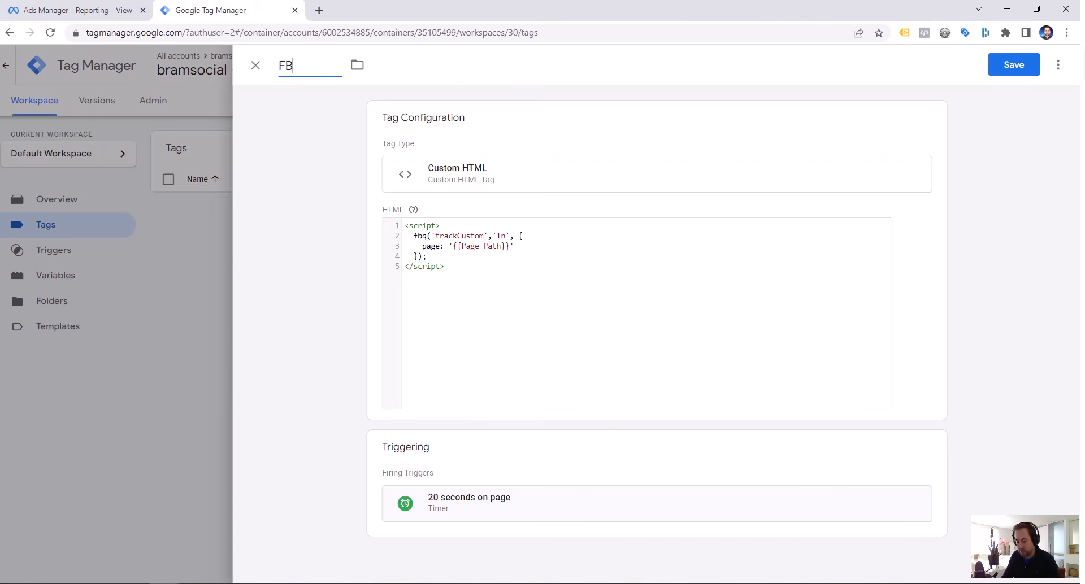
type(" - even")
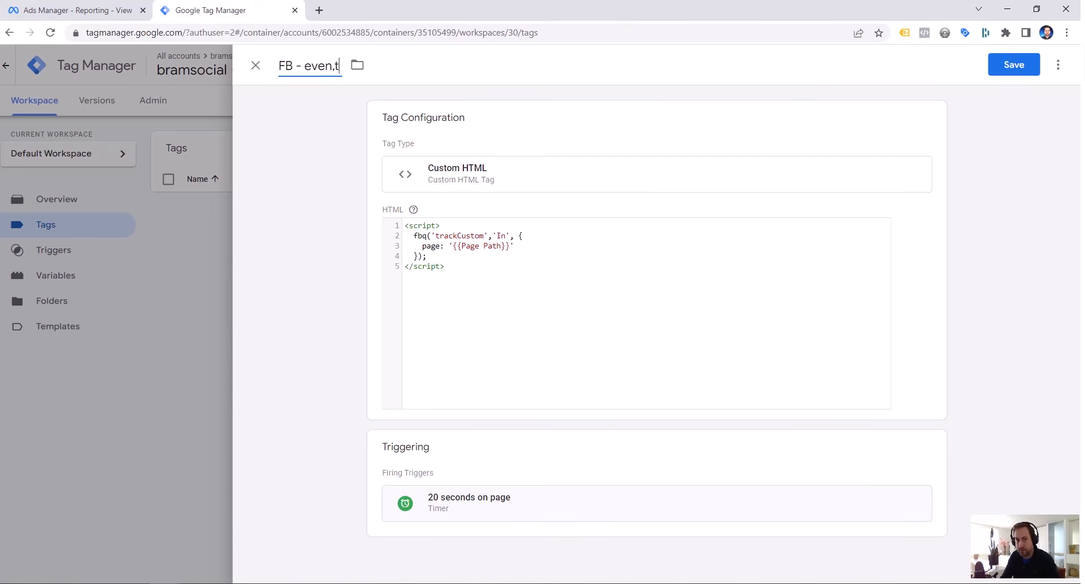
type("t _")
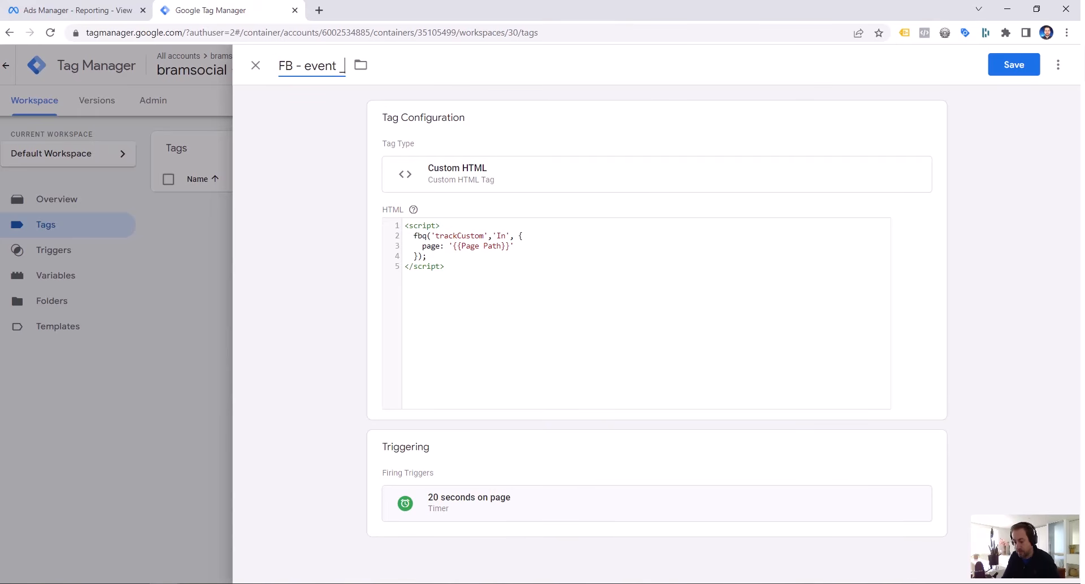
key("BackSpace")
key("BackSpace")
type("- Interested")
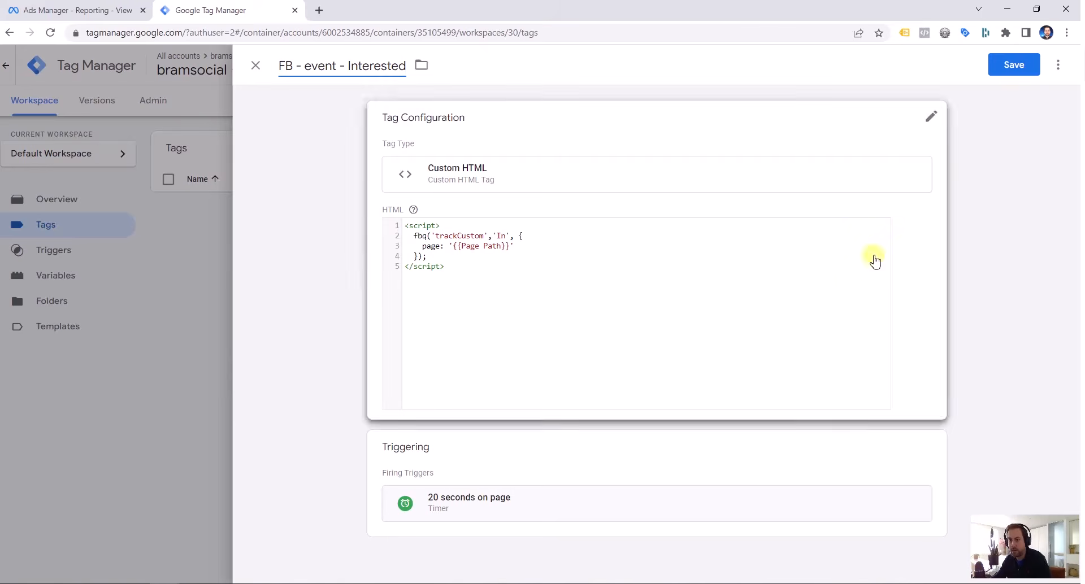
left_click(1013, 66)
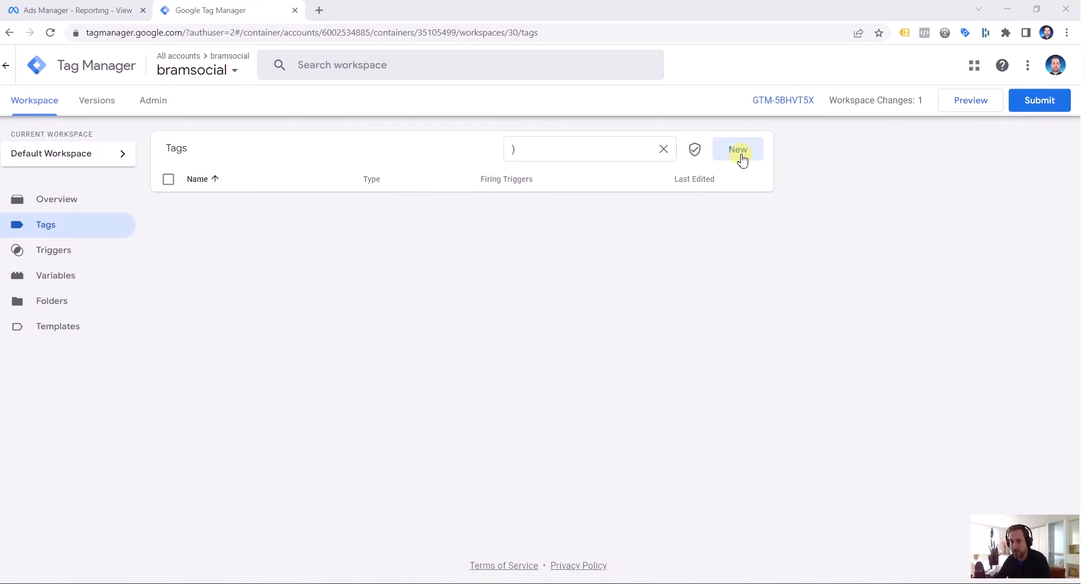
- Start a third new tag with Custom HTML as its type
left_click(740, 158)
left_click(717, 198)
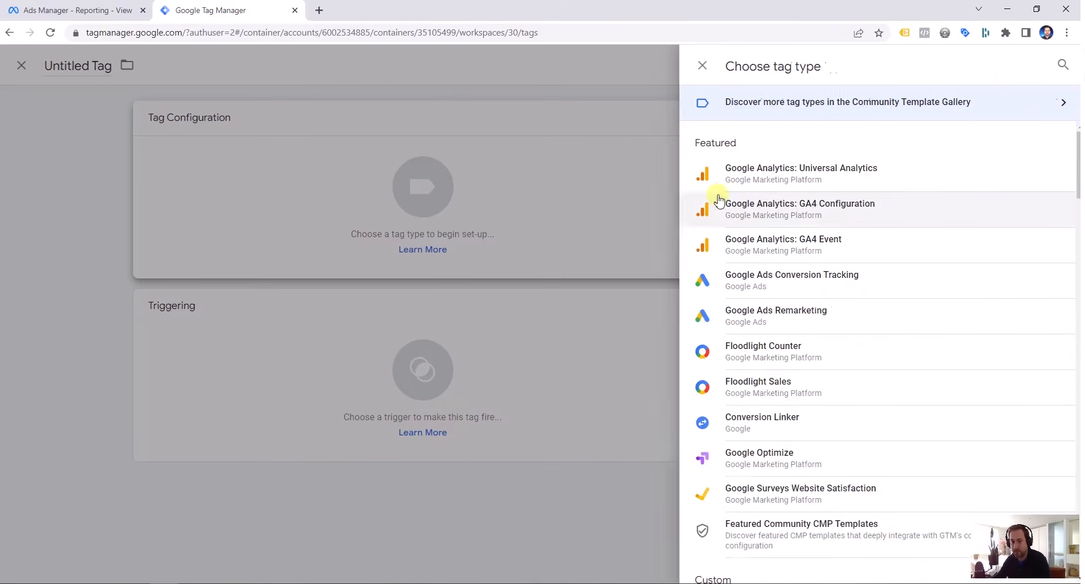
scroll(812, 373, "down", 5)
left_click(800, 362)
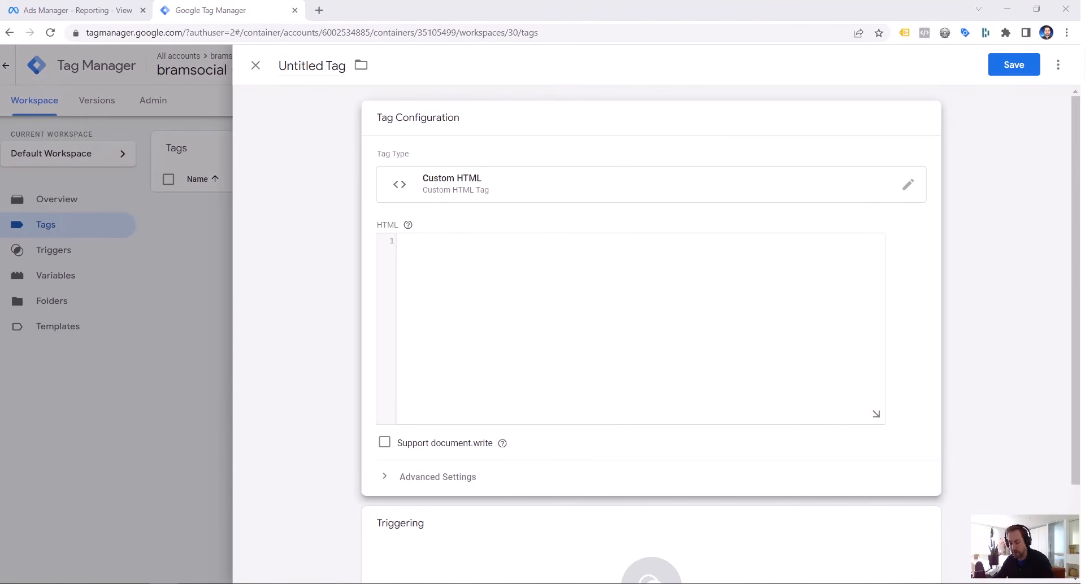
- Enter the third tag's HTML as <script> fbq('trackCustom','En', { page: '{{Page Path}}' }); </script>
left_click(656, 271)
type("<script>   fbq('trackCustom','En', {     page: '{{Page Path}}'   }); </script>")
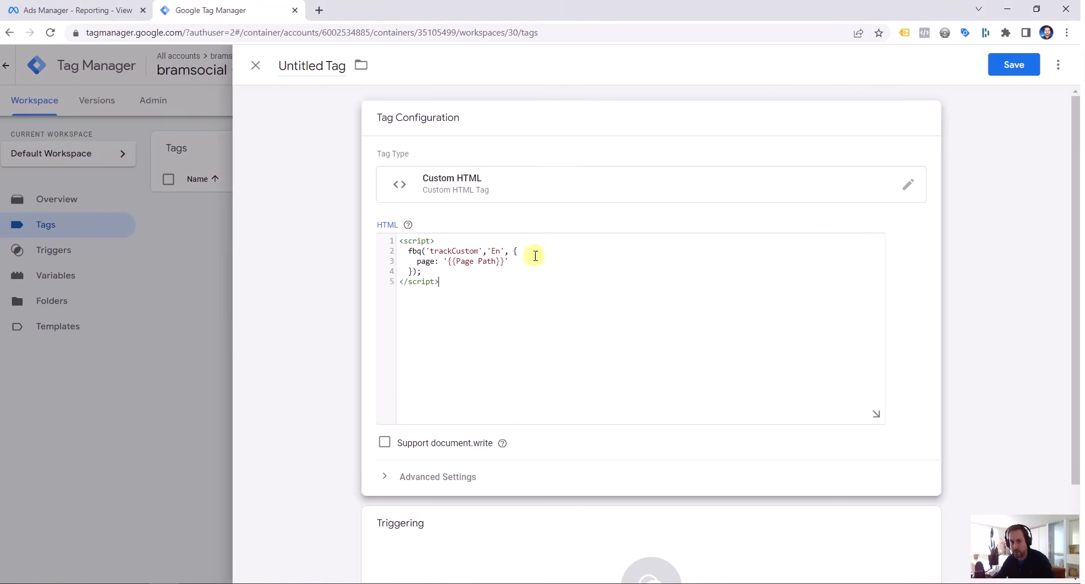
double_click(497, 252)
left_click(523, 273)
- Assign the "30+ seconds / 50% scroll" trigger group as the third tag's firing trigger
scroll(520, 361, "down", 2)
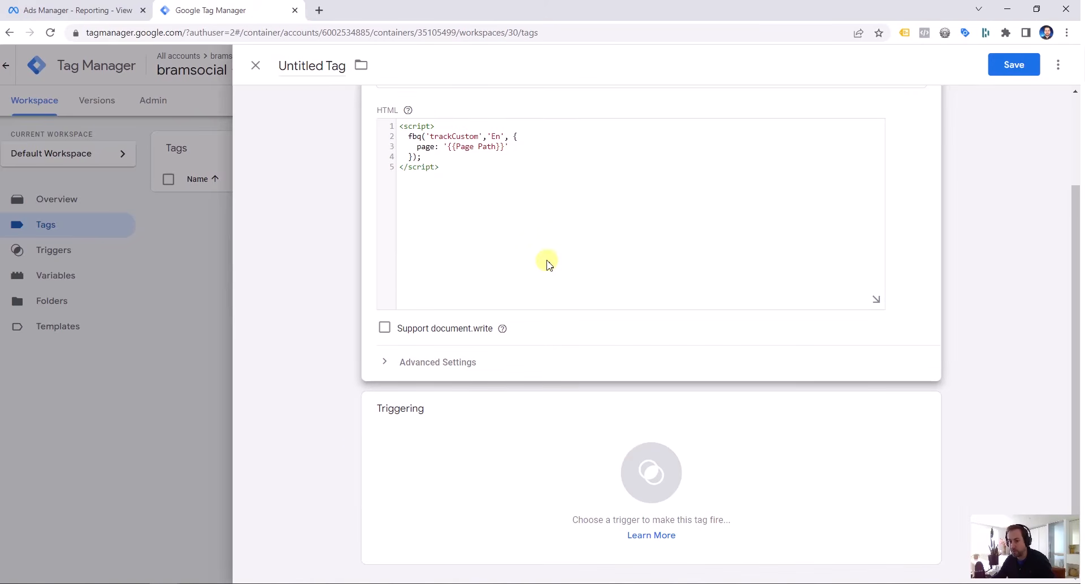
left_click(497, 465)
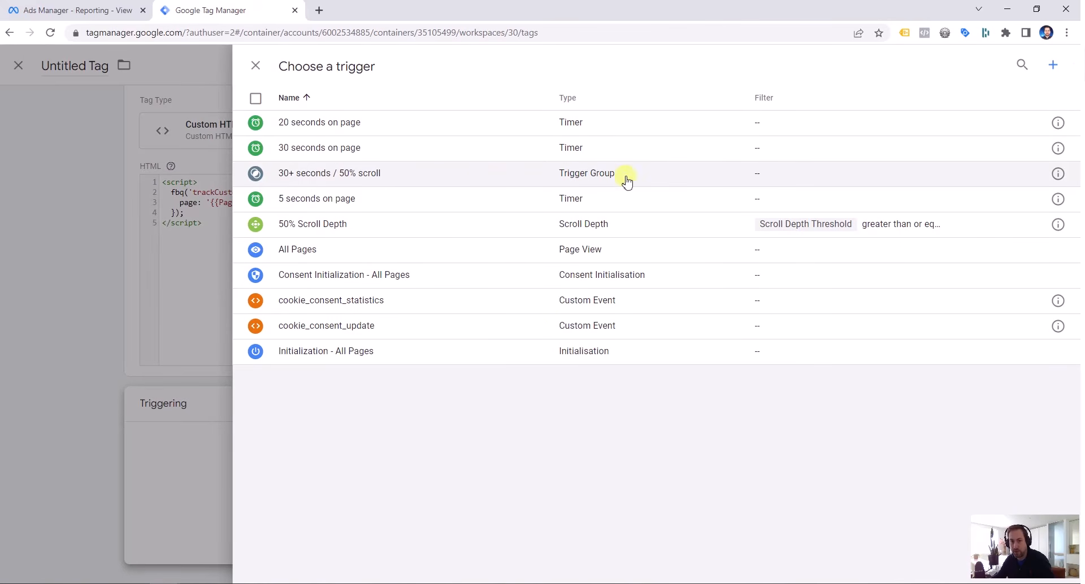
left_click(446, 180)
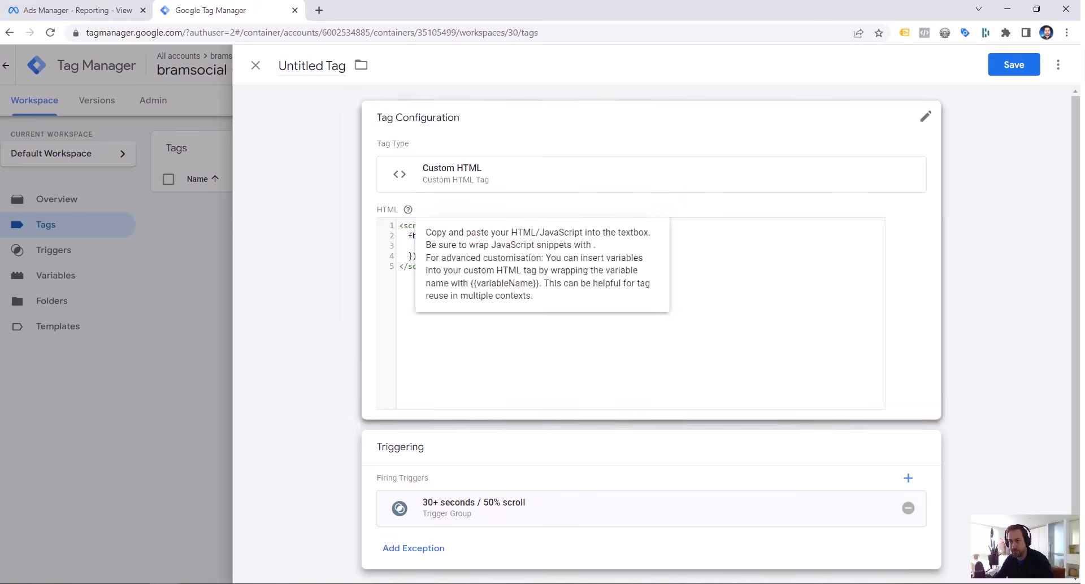
- Save the third tag as "FB - event - Engaged" and submit the workspace changes
left_click(319, 66)
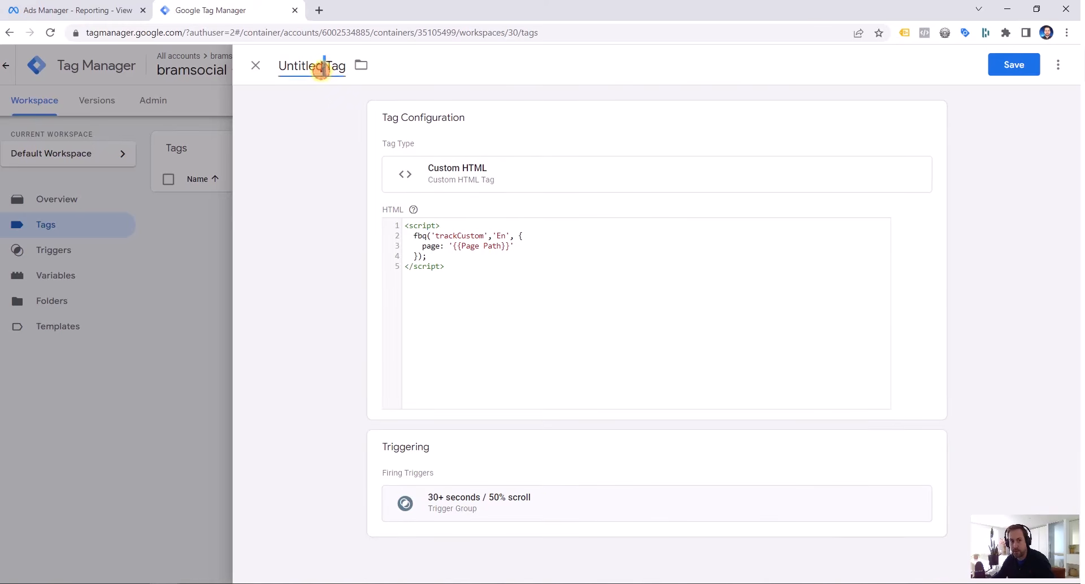
triple_click(300, 71)
type("F")
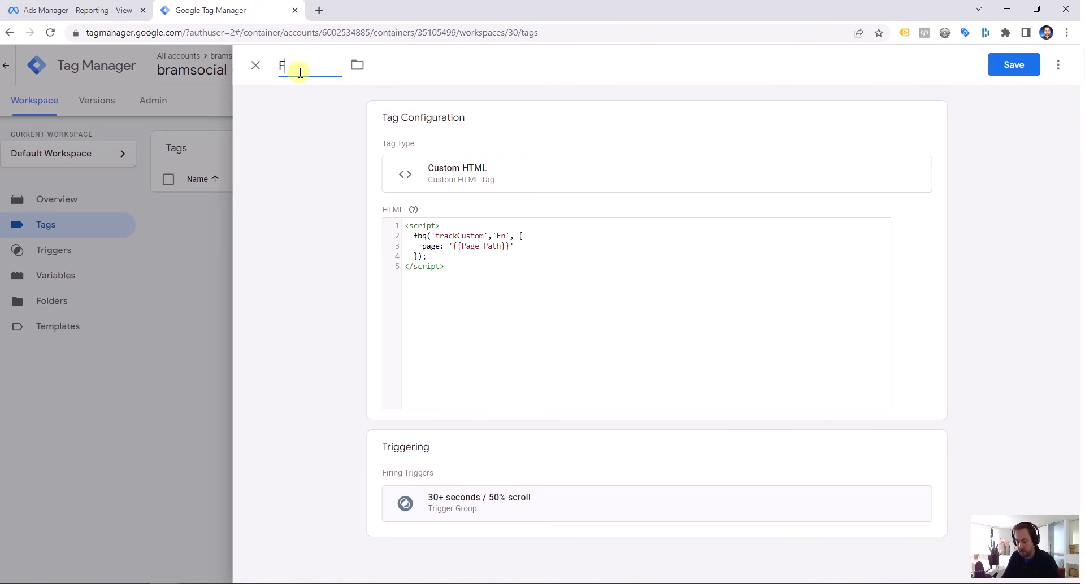
type("B - event")
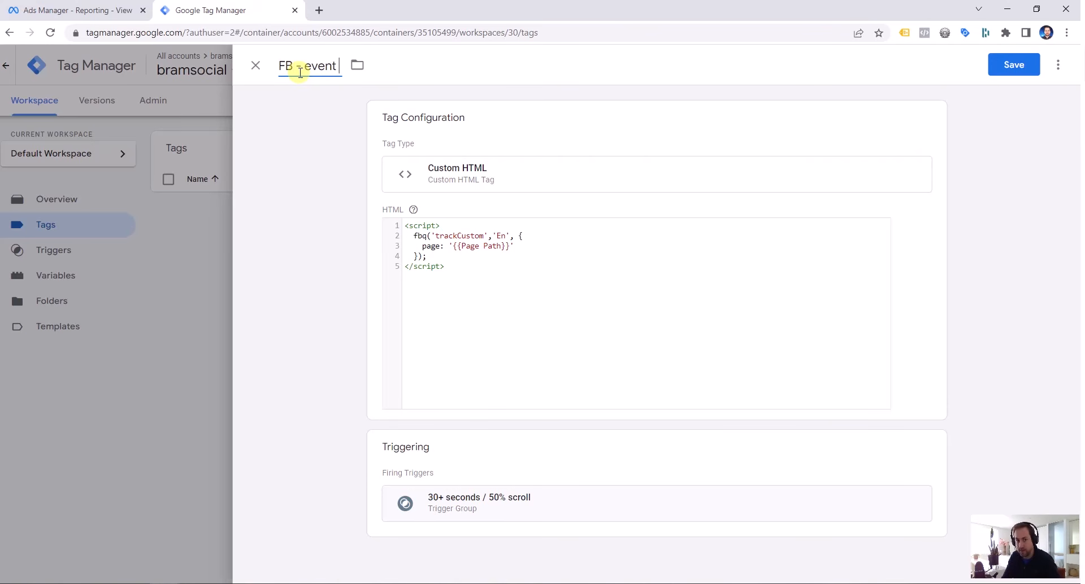
type(" - Engaged")
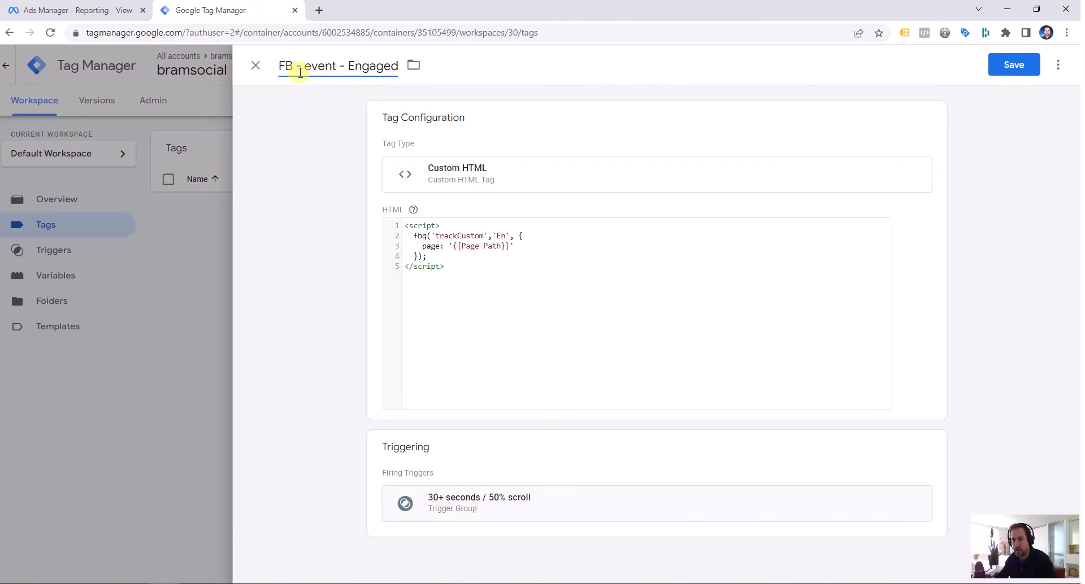
left_click(1017, 66)
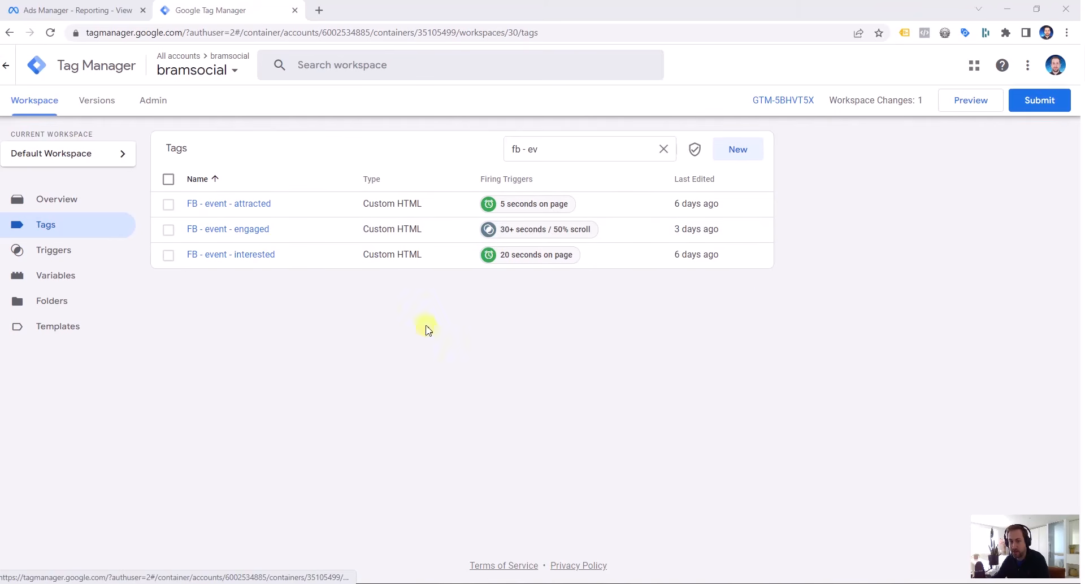
left_click(1039, 104)
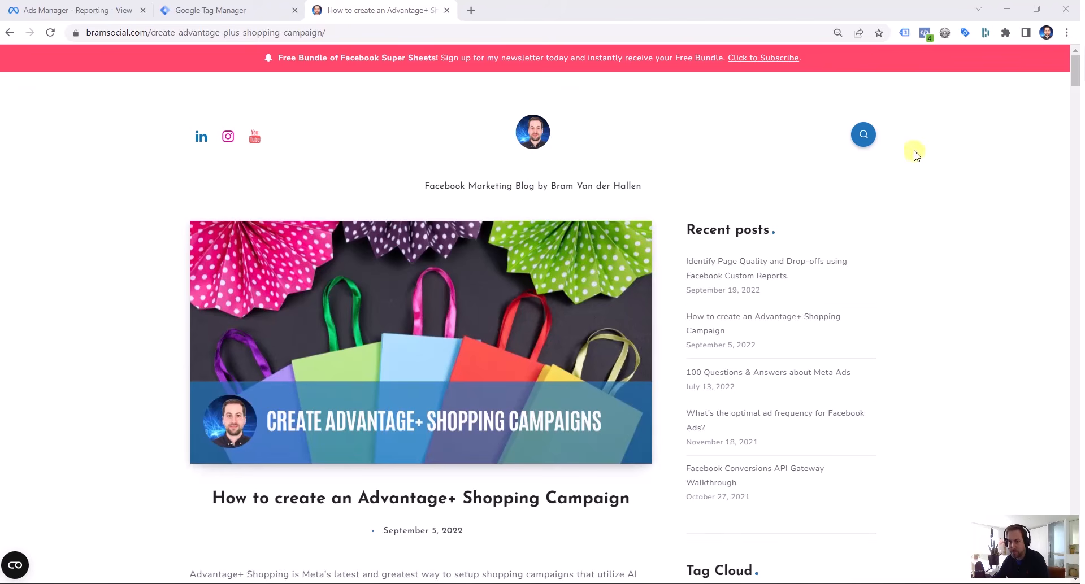
- Check the At and In custom events for the blog article in Facebook Pixel Helper
left_click(924, 34)
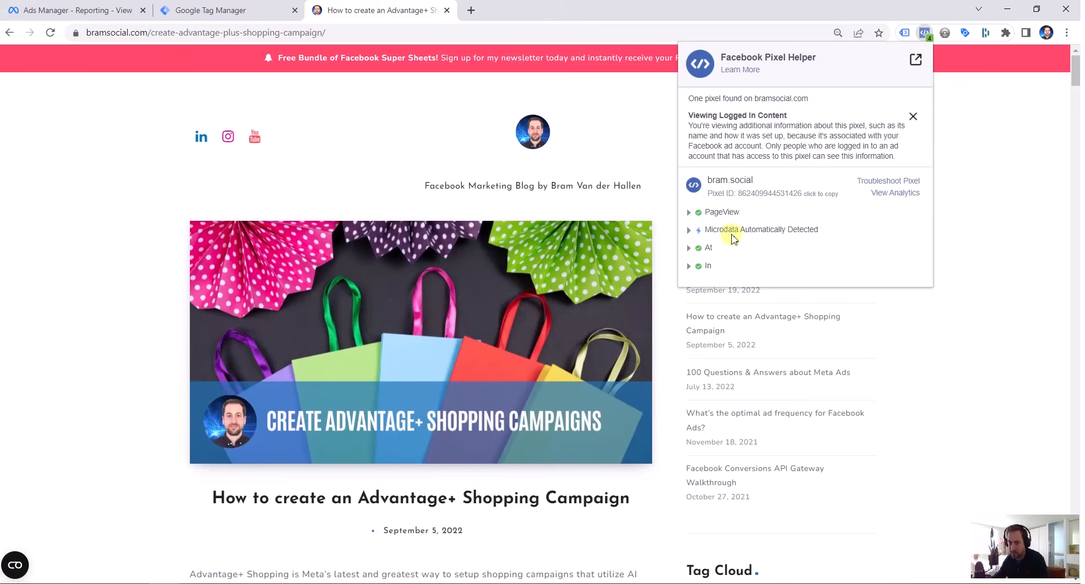
left_click(707, 248)
left_click(706, 248)
left_click(704, 269)
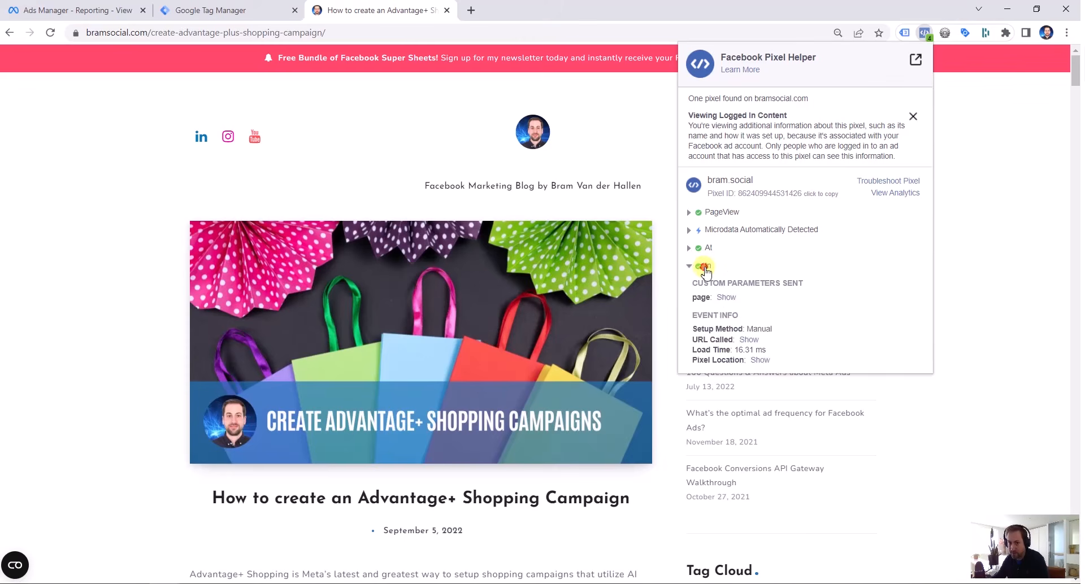
left_click(704, 269)
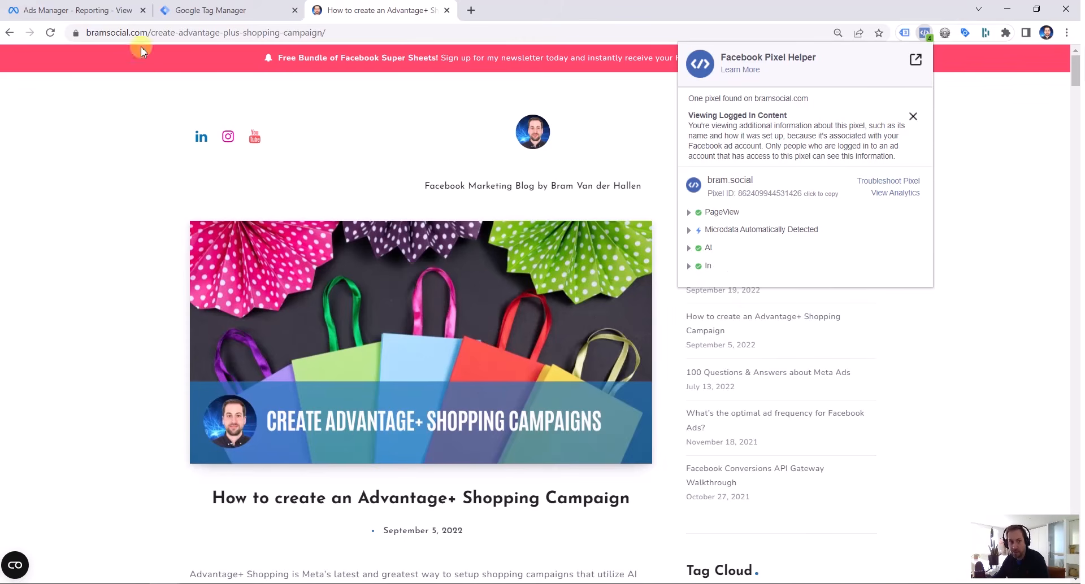
- Reload the blog article and inspect the page parameter sent with the In event in Facebook Pixel Helper
left_click(52, 33)
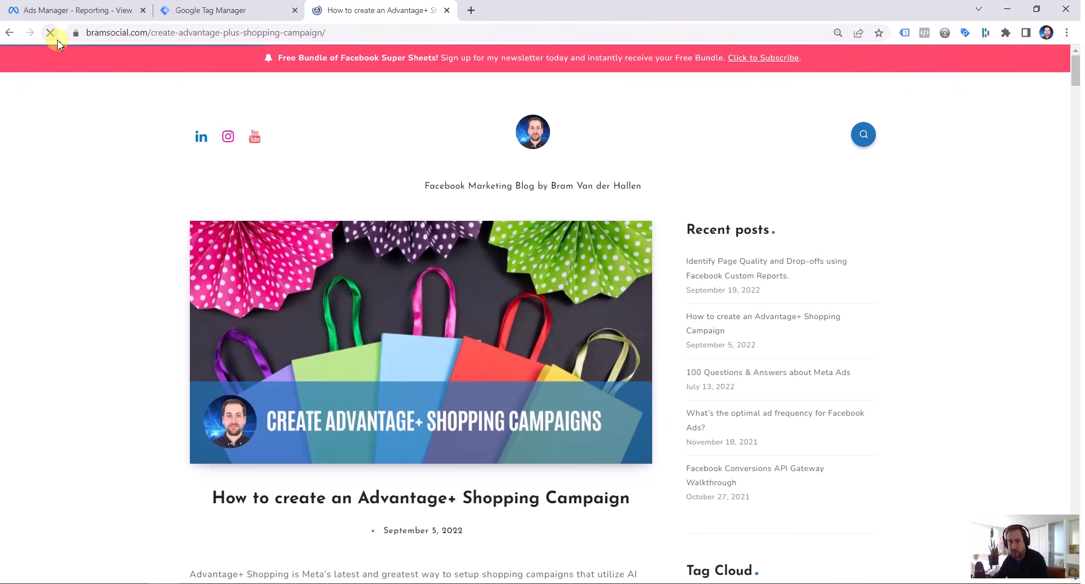
left_click(922, 38)
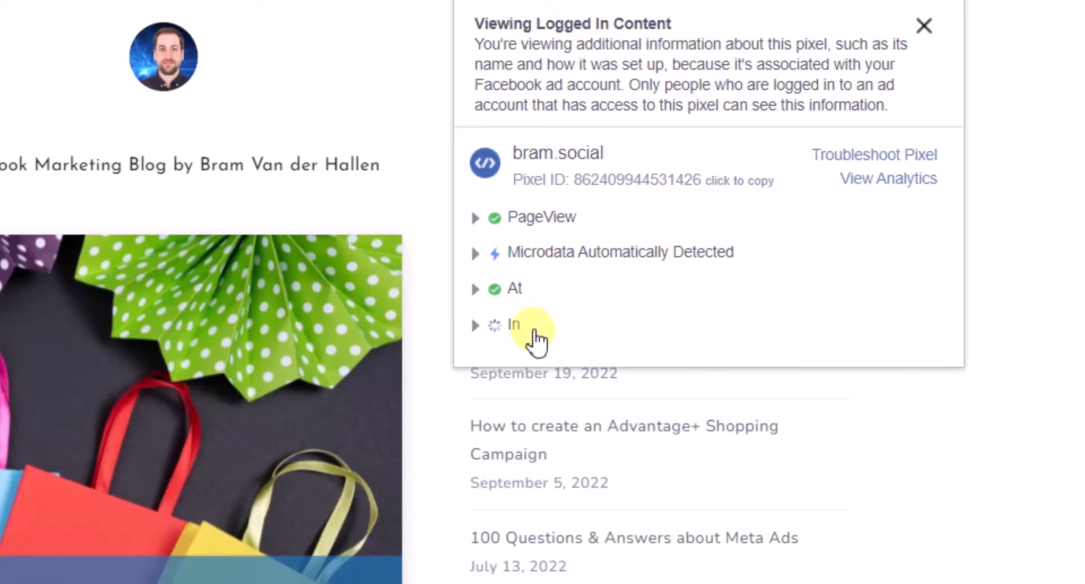
left_click(516, 335)
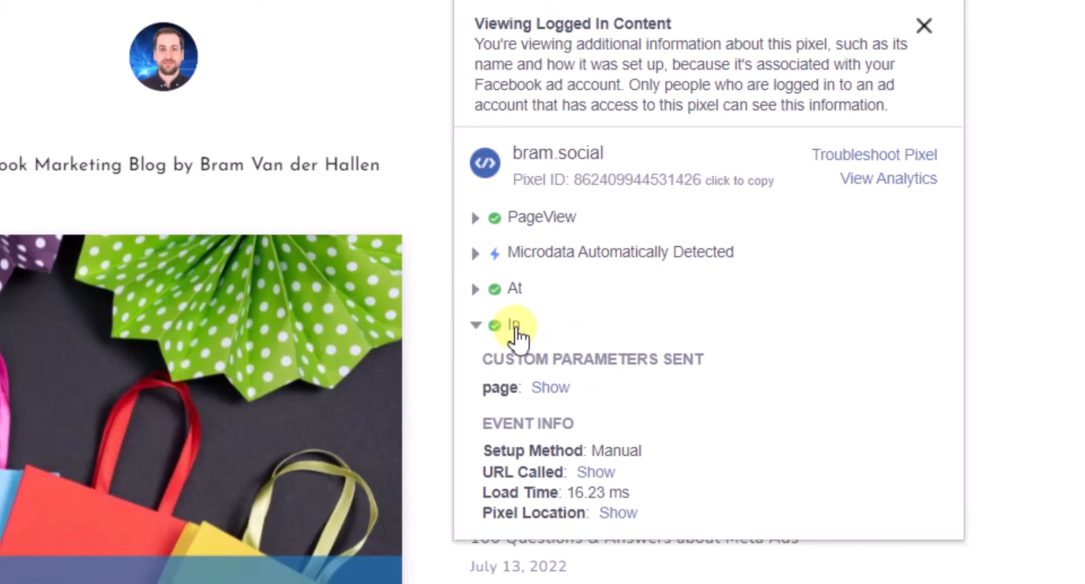
left_click(548, 387)
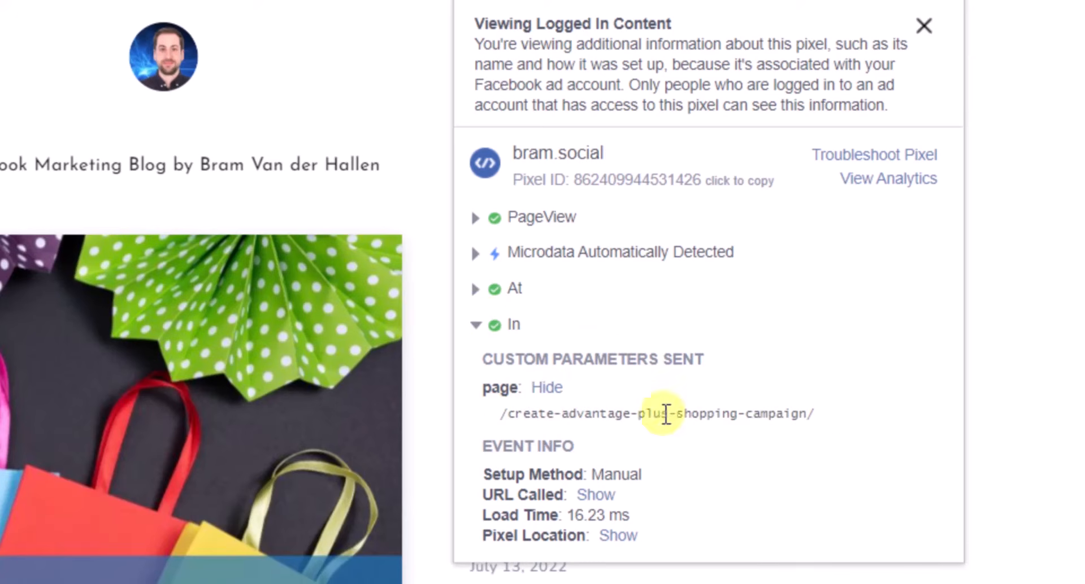
left_click(549, 390)
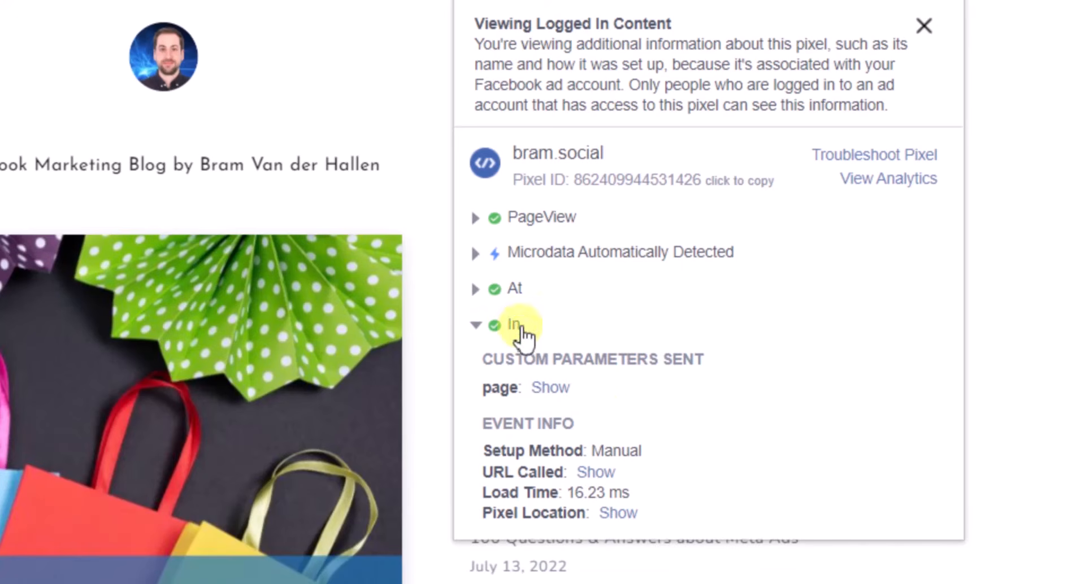
left_click(477, 327)
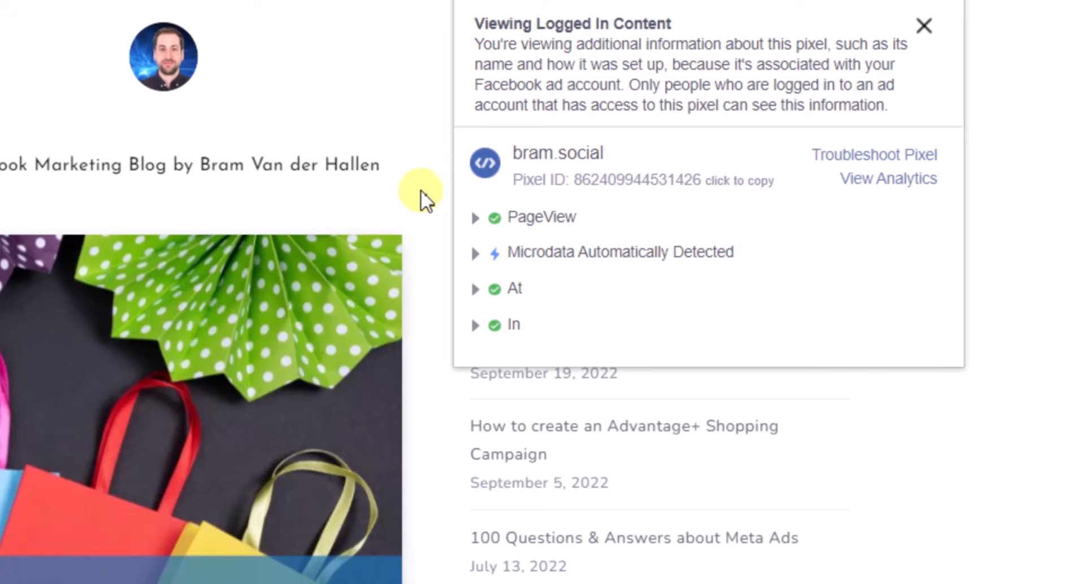
- Read past half of the article to fire the En event, and check its details in Facebook Pixel Helper
scroll(420, 186, "down", 10)
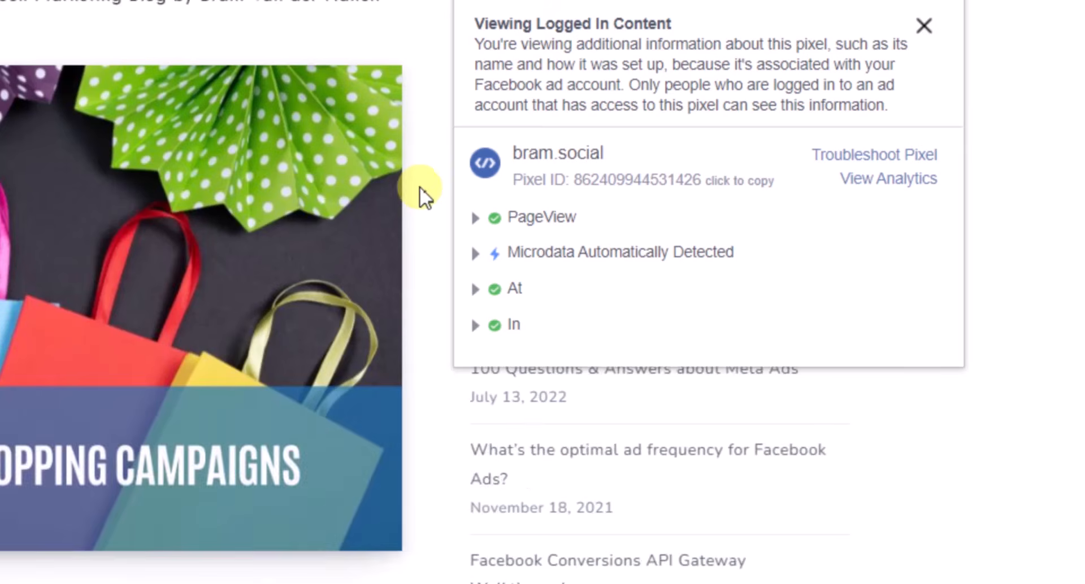
scroll(416, 186, "down", 15)
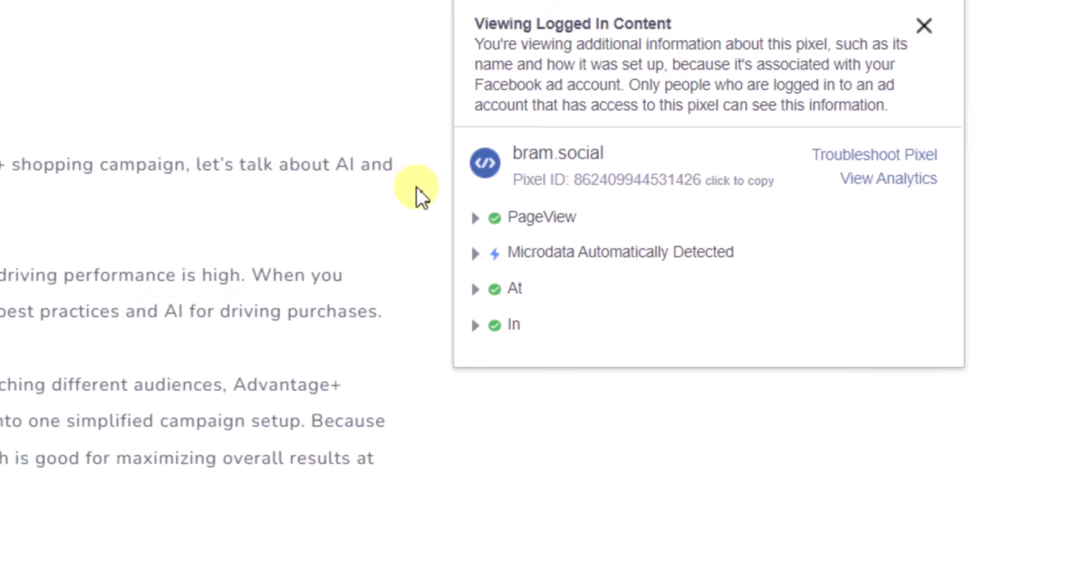
scroll(416, 186, "down", 15)
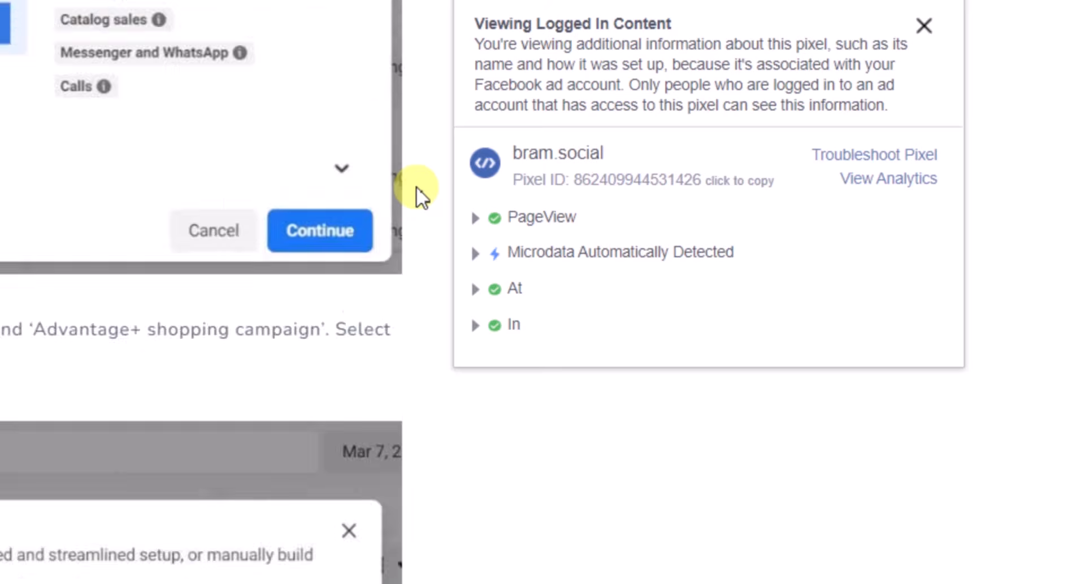
scroll(414, 185, "down", 15)
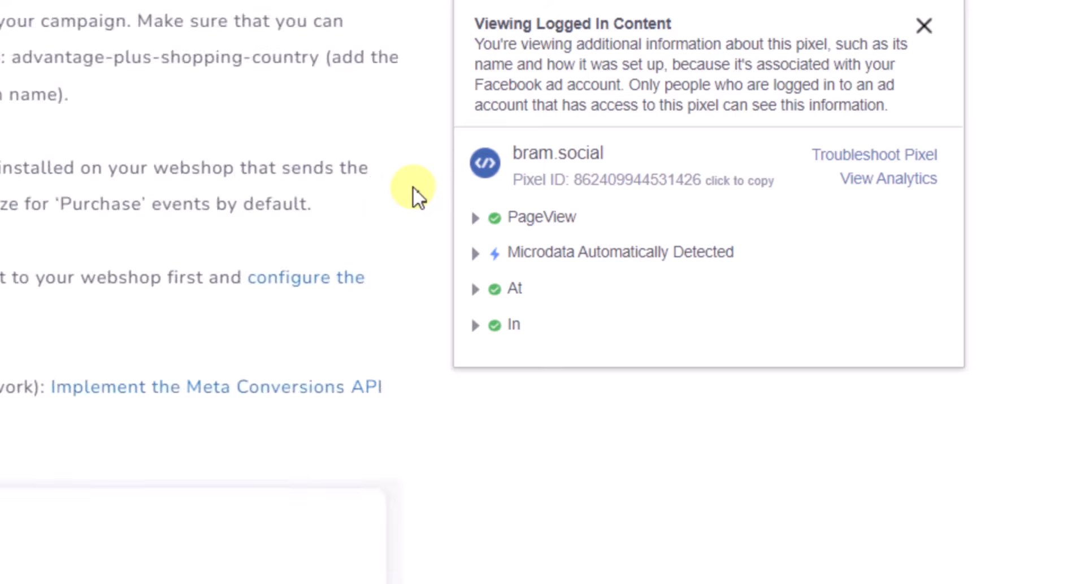
scroll(414, 185, "down", 15)
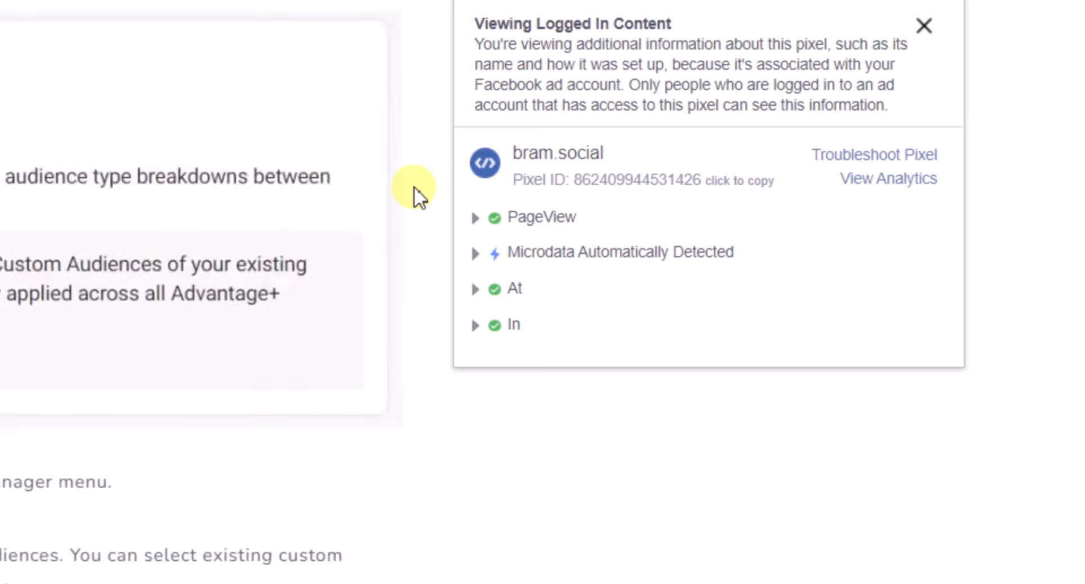
scroll(417, 186, "down", 7)
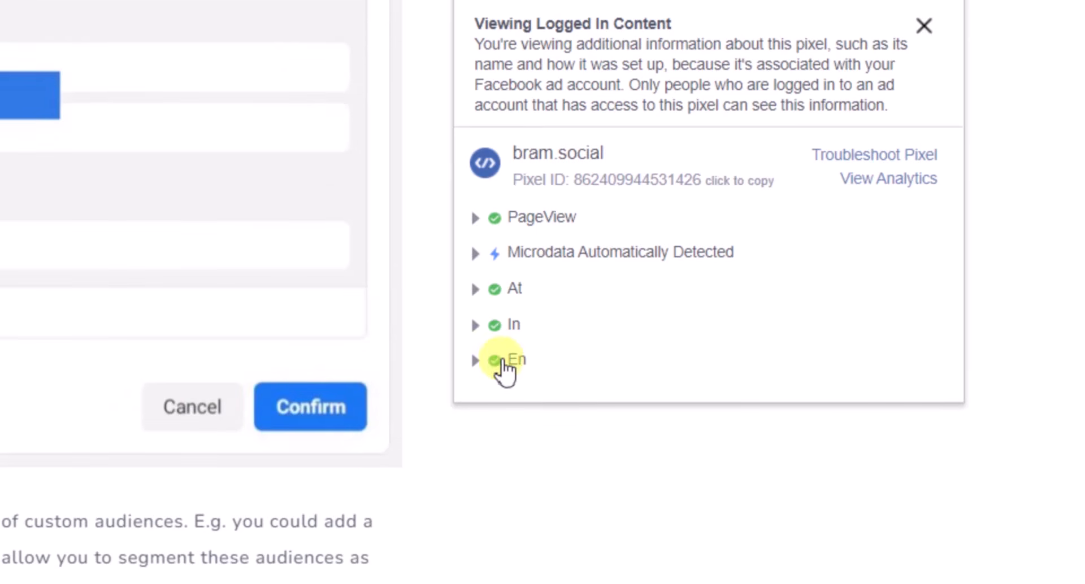
left_click(481, 368)
left_click(477, 365)
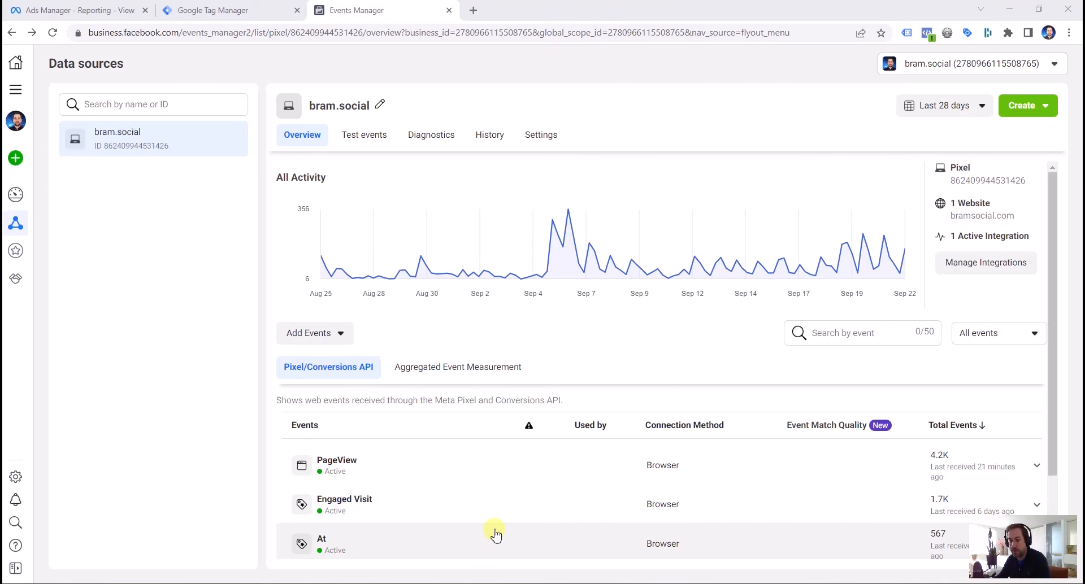
- Open the event testing view of the bram.social pixel from the Events Manager data sources
left_click(12, 92)
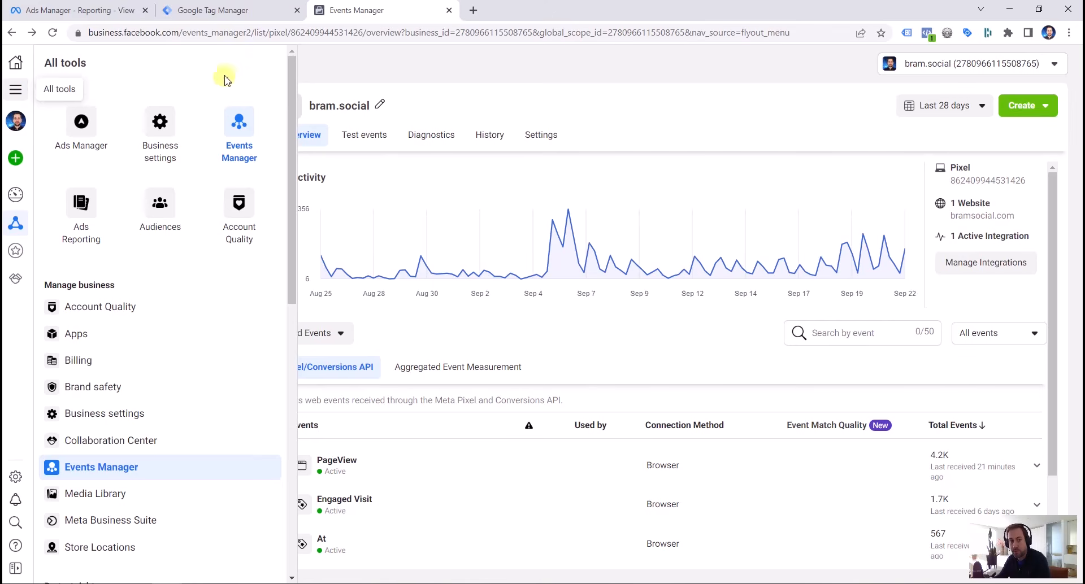
left_click(229, 131)
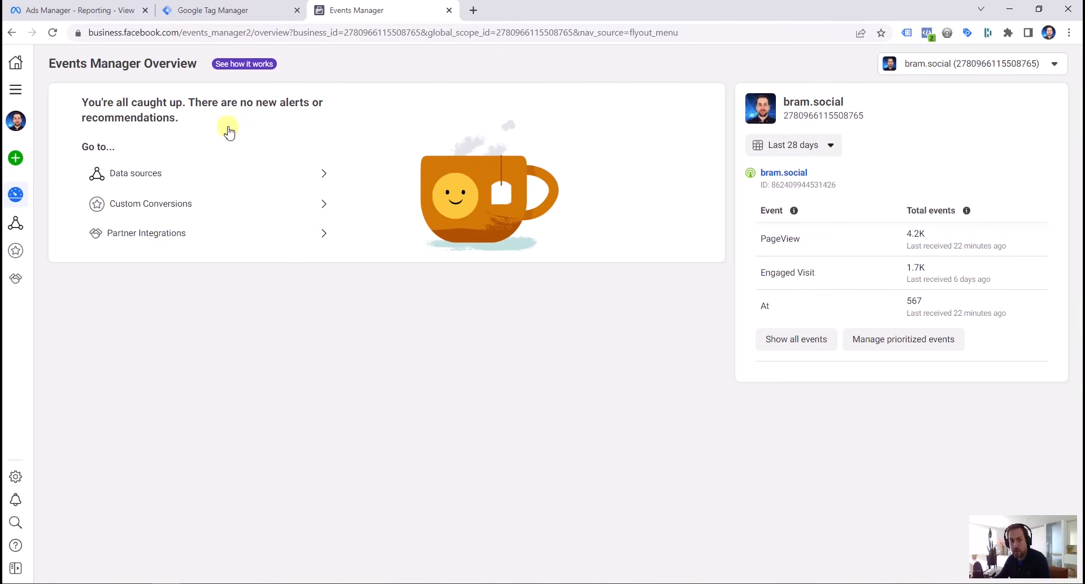
left_click(144, 178)
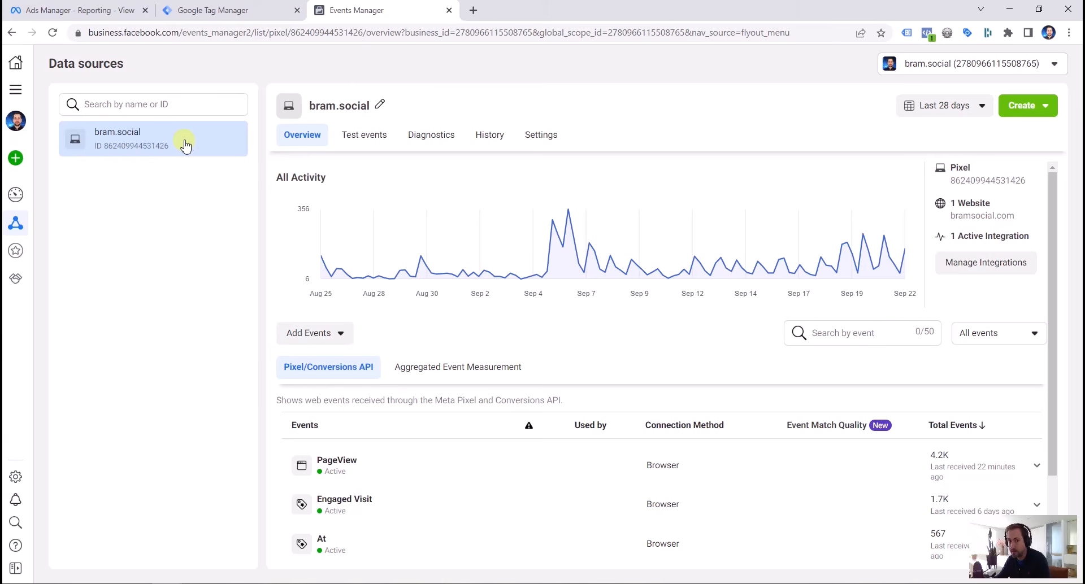
left_click(353, 138)
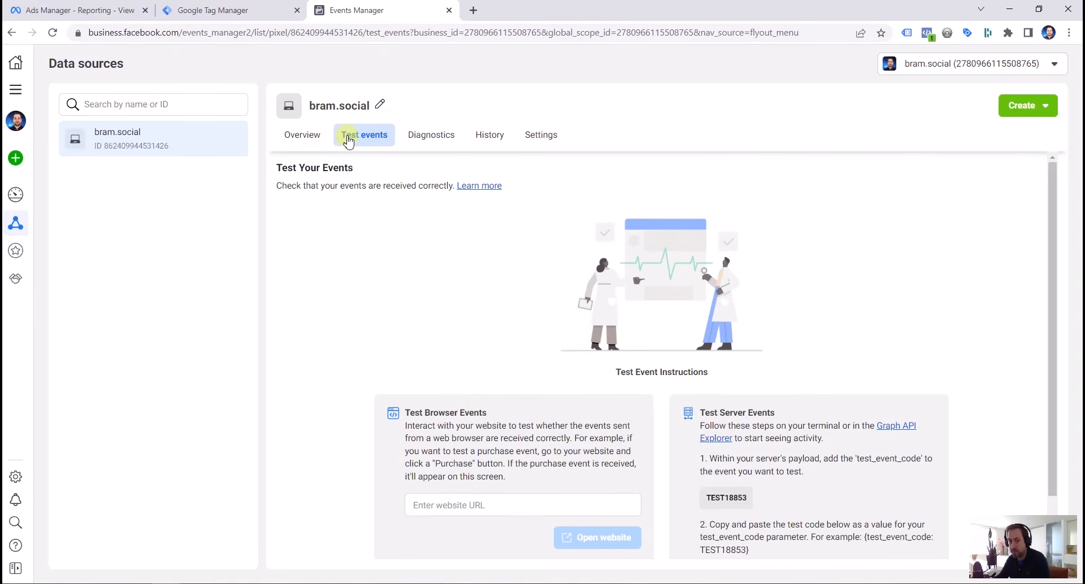
- Start a browser events test for the website bramsocial.com and open the site
scroll(475, 342, "down", 1)
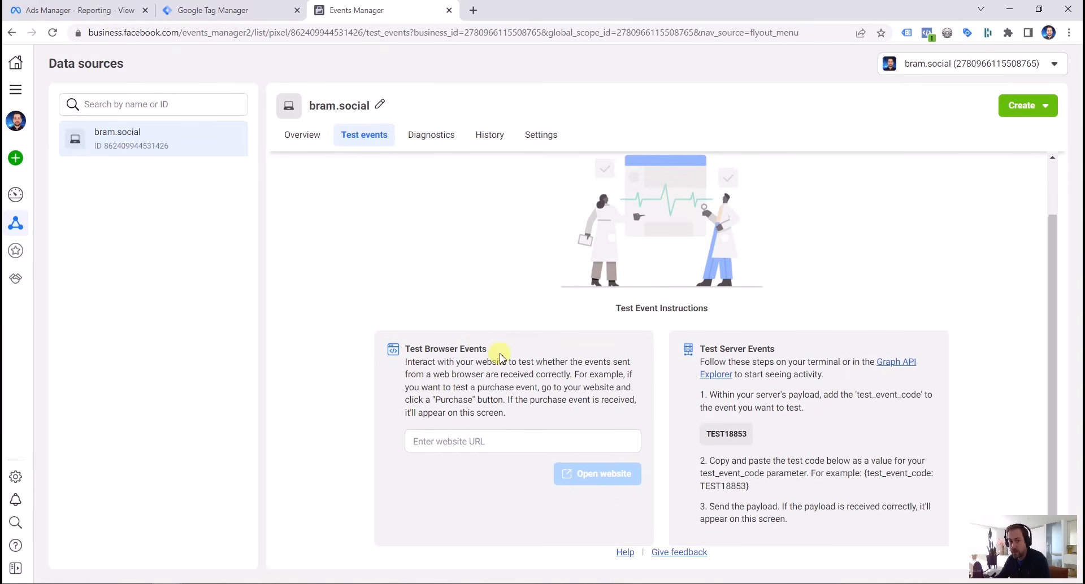
left_click_drag(486, 349, 396, 348)
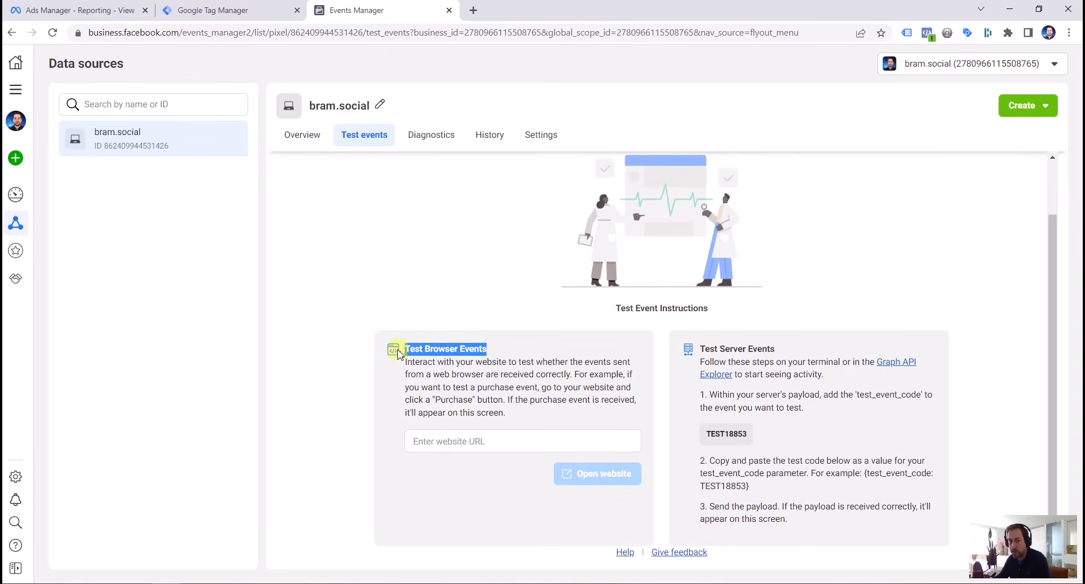
left_click(456, 441)
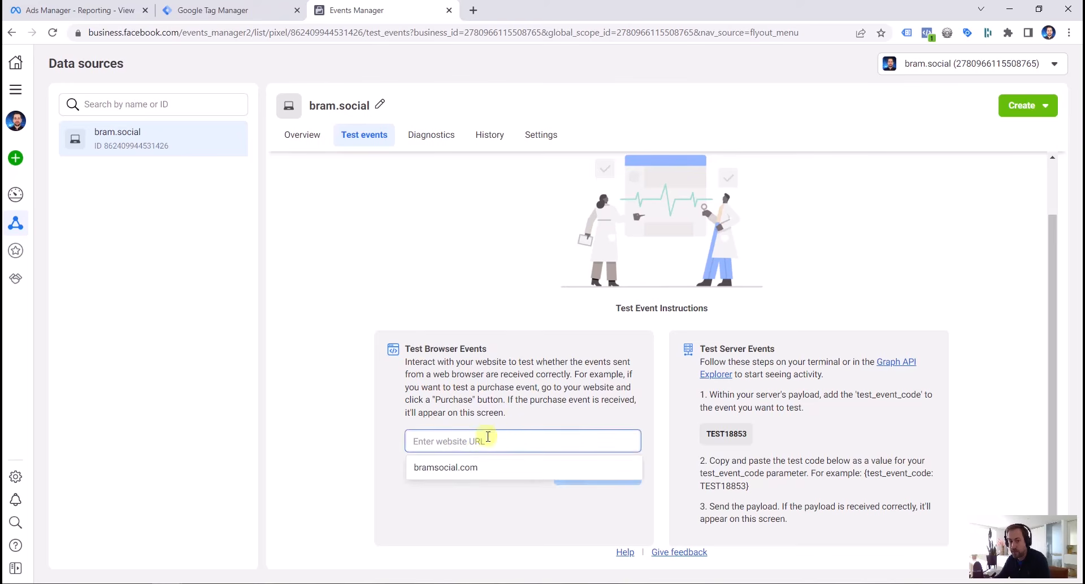
left_click(460, 467)
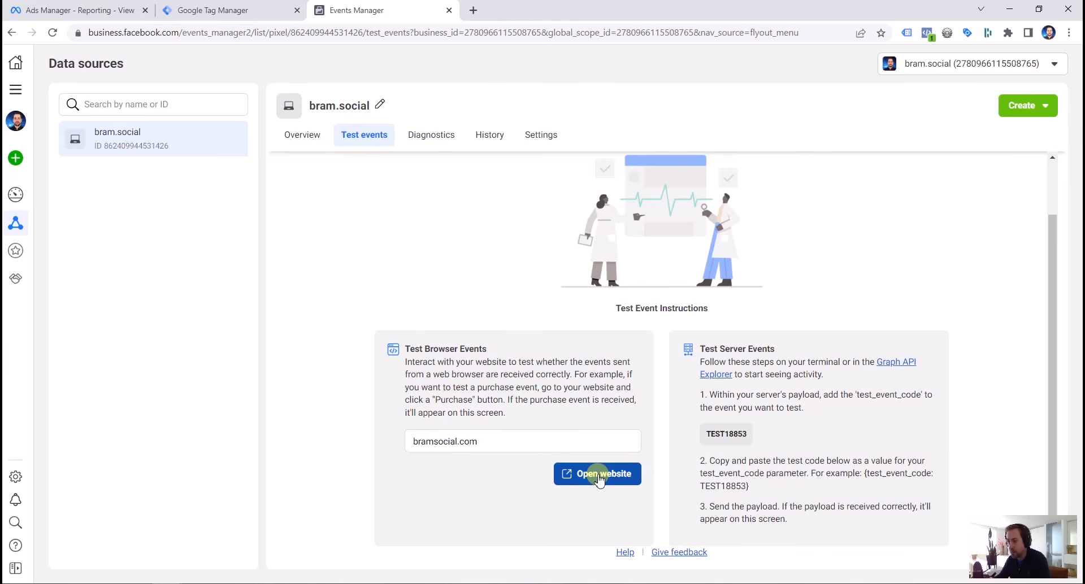
left_click(600, 479)
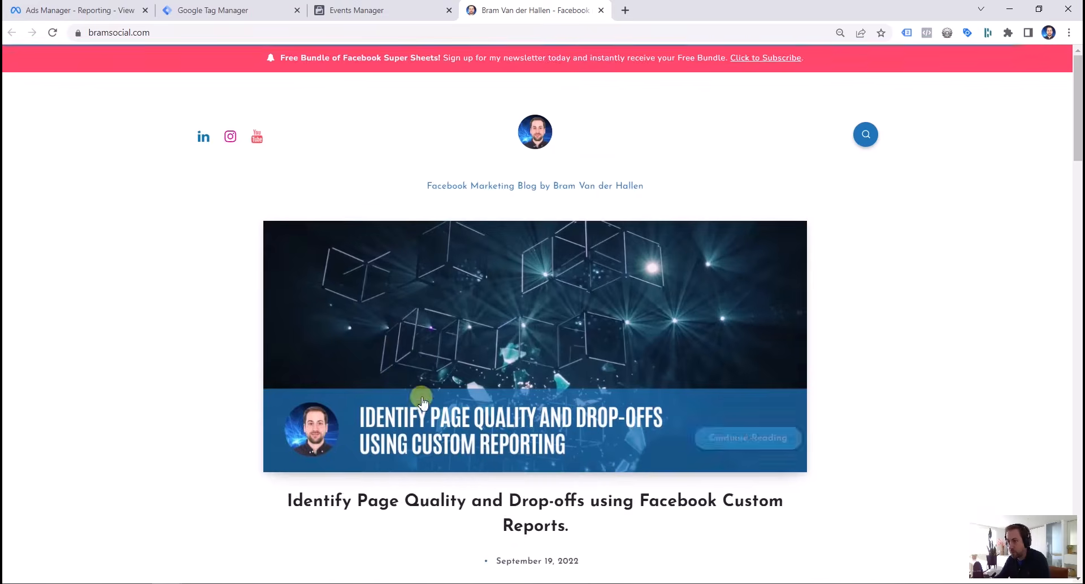
- Browse the blog homepage, and check the URL and page parameter of the received In event in Events Manager
scroll(449, 412, "down", 10)
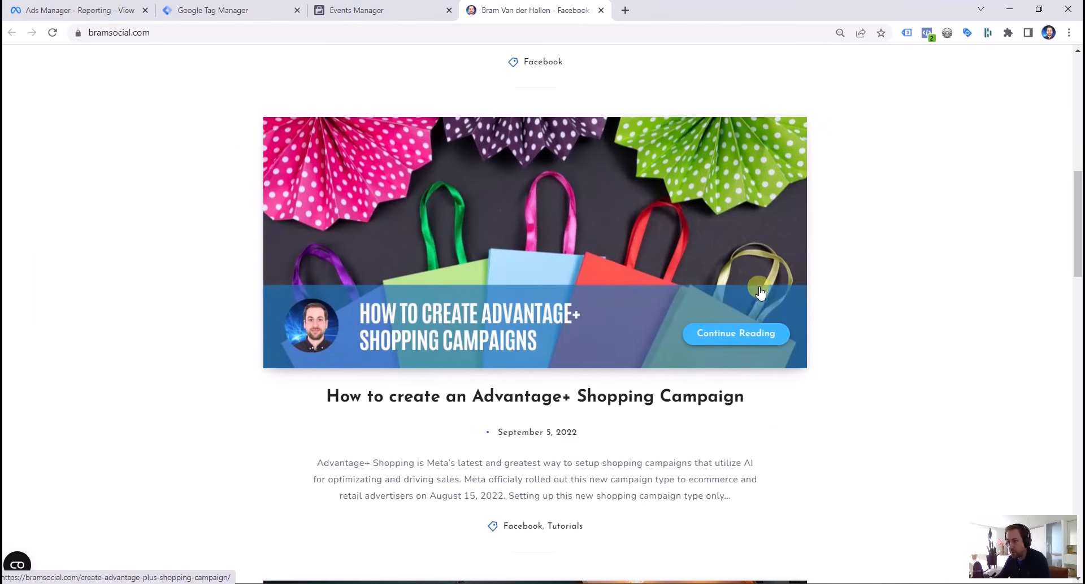
left_click(404, 8)
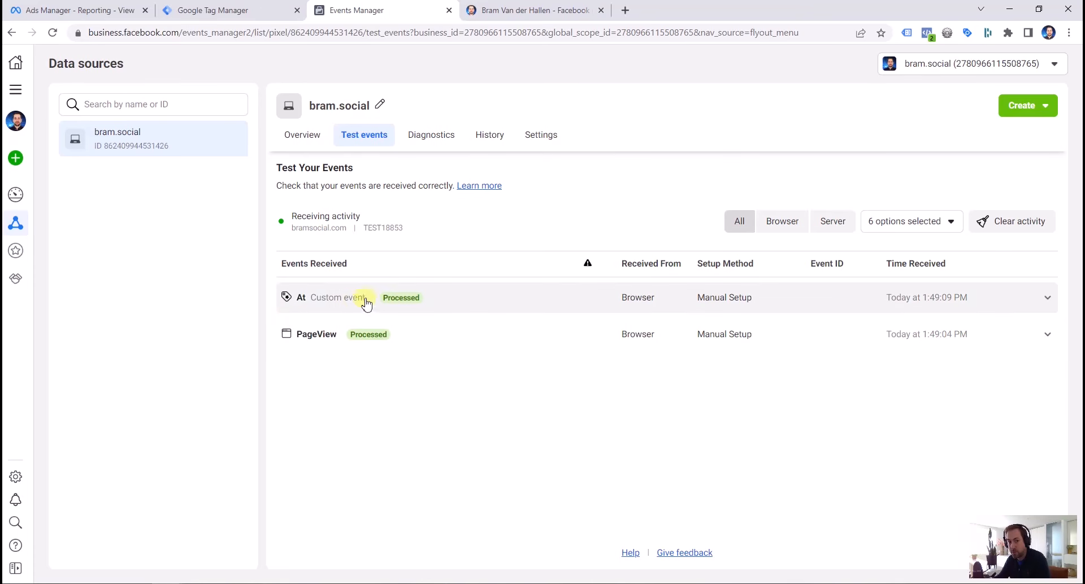
left_click(405, 308)
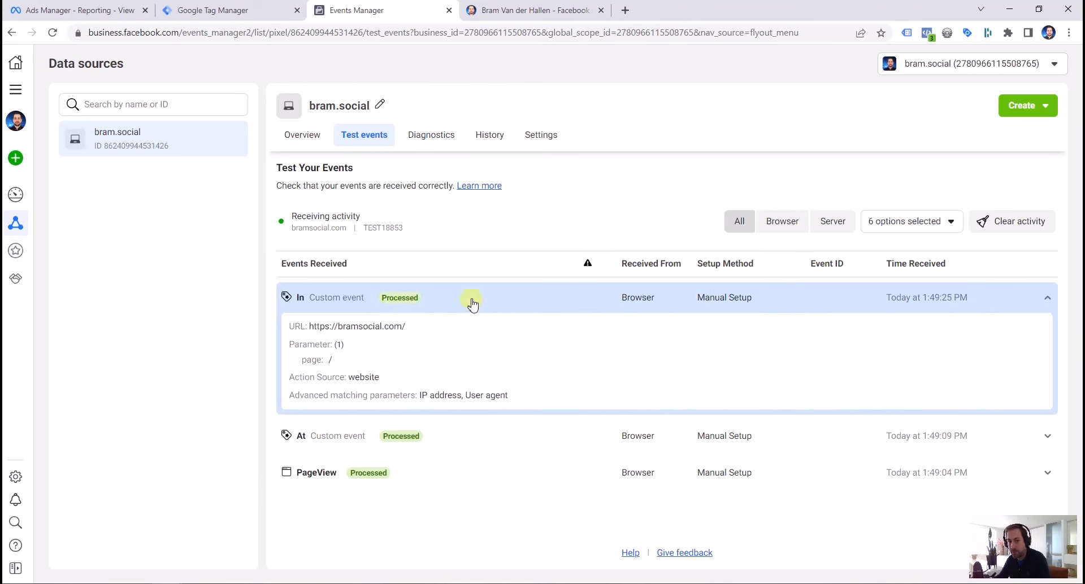
left_click(449, 298)
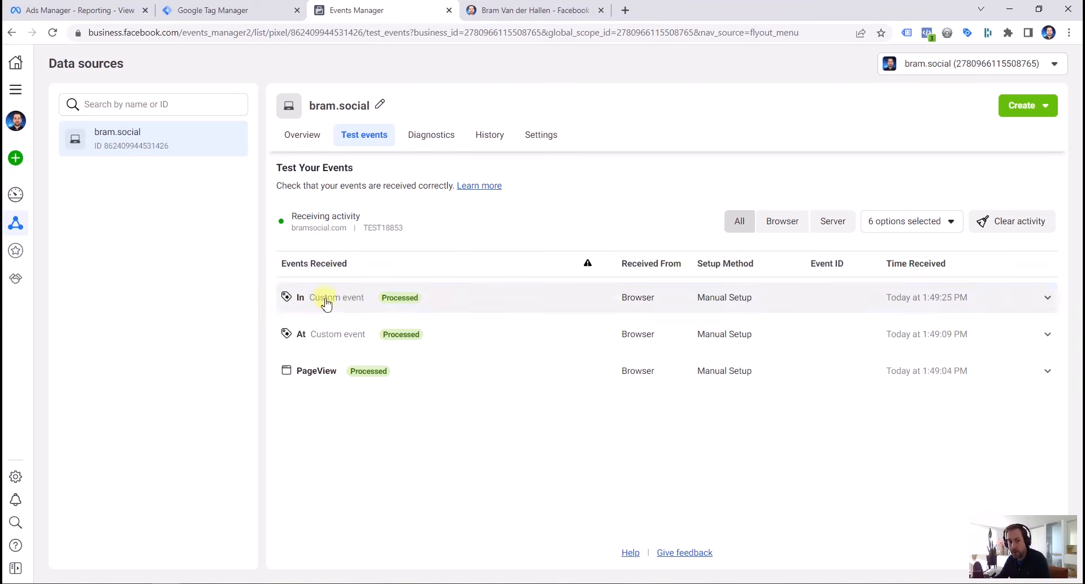
left_click(527, 10)
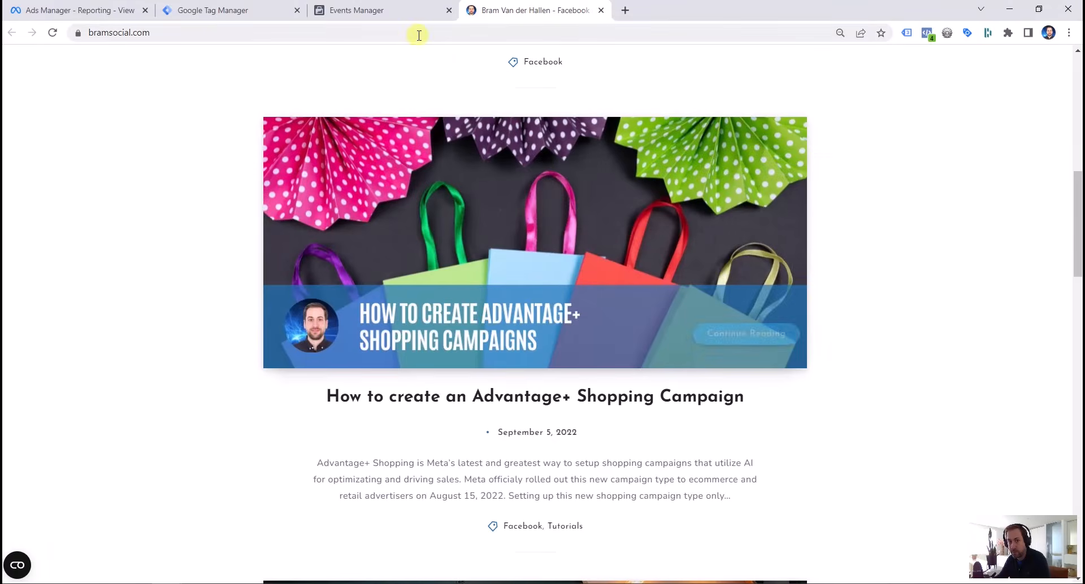
left_click(404, 12)
left_click(324, 298)
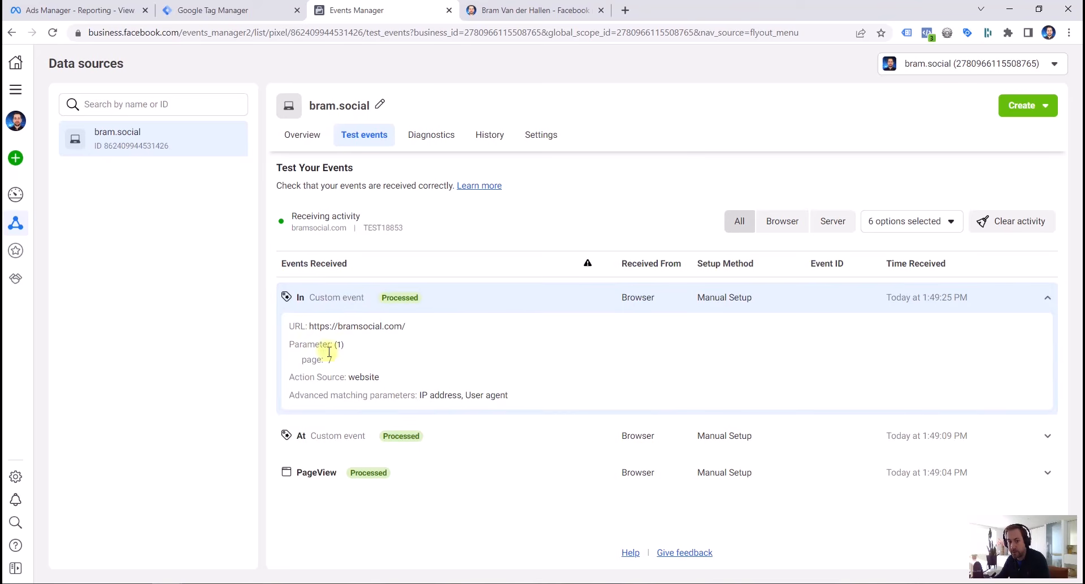
- Scroll further down the blog homepage and open the article "How to create an Advantage+ Shopping Campaign"
left_click(488, 5)
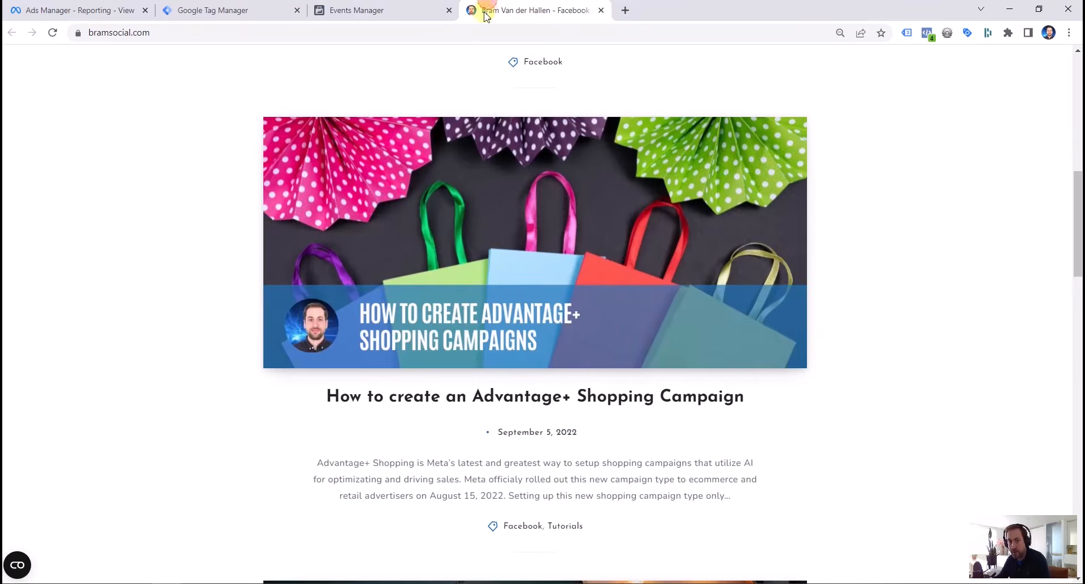
scroll(508, 280, "down", 5)
scroll(515, 255, "up", 3)
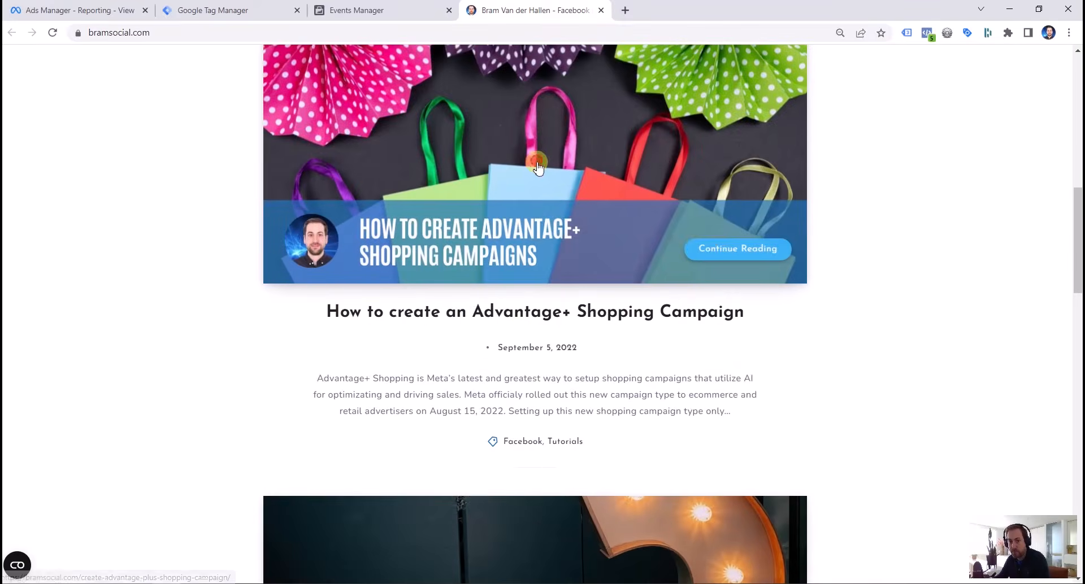
left_click(537, 166)
scroll(481, 235, "down", 1)
scroll(480, 235, "down", 4)
- Inspect the details of the article's PageView and At events among the received test events
left_click(361, 10)
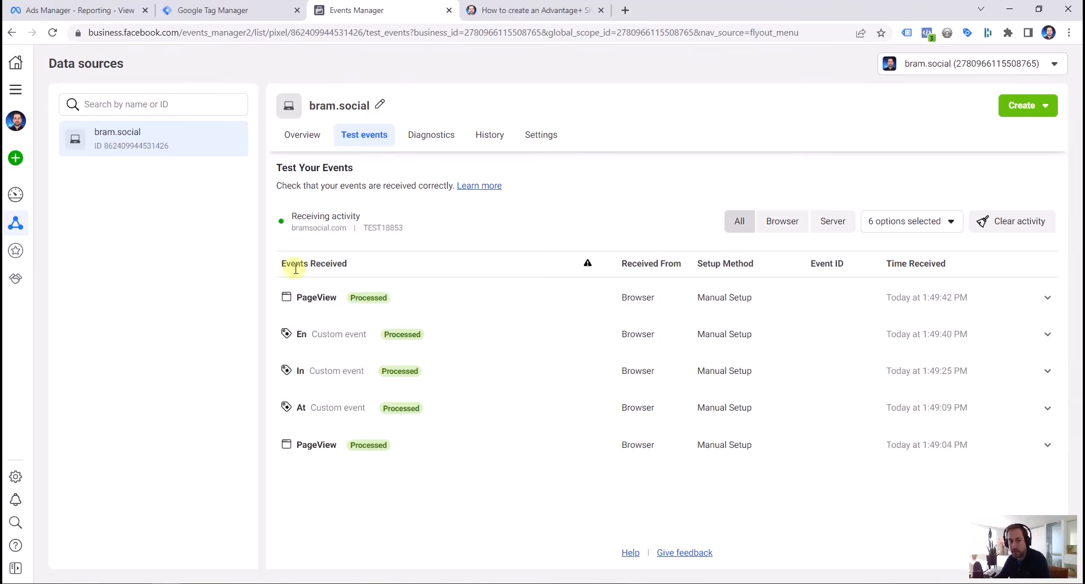
left_click(354, 300)
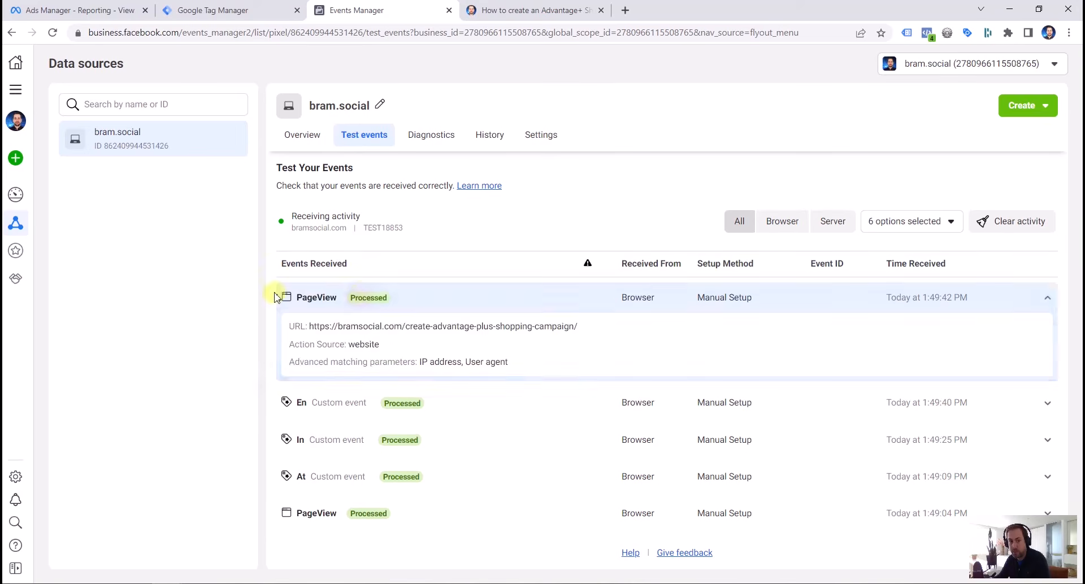
left_click(352, 299)
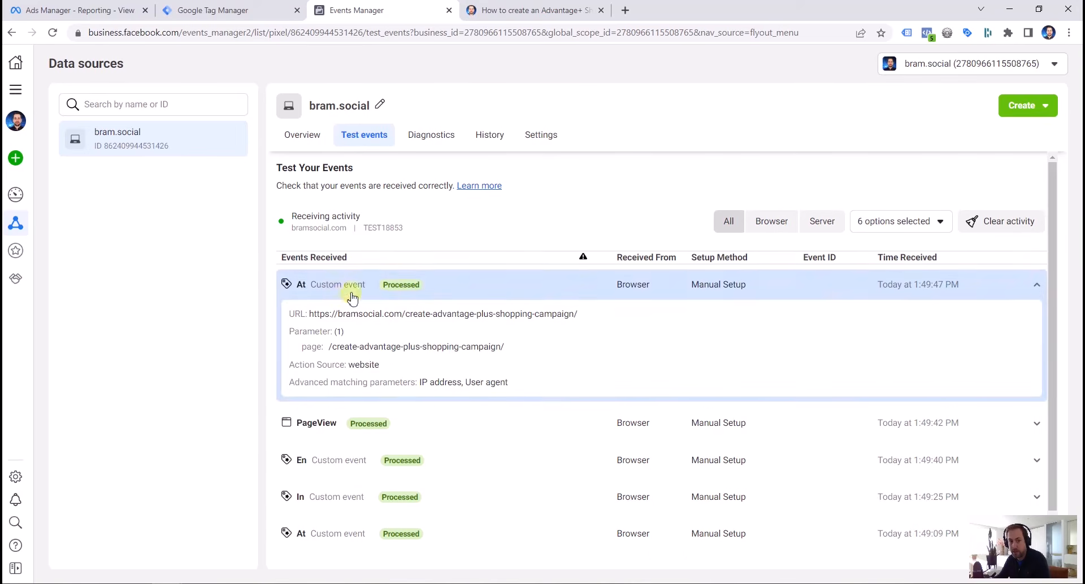
- Read on through the Advantage+ Shopping Campaign article to fire its In event
left_click(559, 10)
scroll(402, 277, "down", 4)
scroll(461, 308, "down", 7)
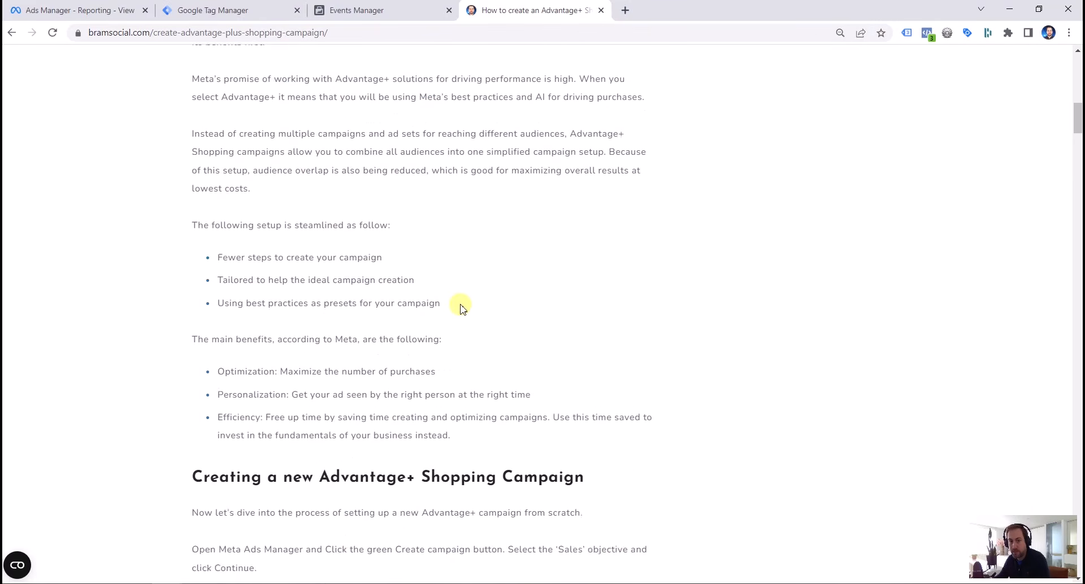
scroll(460, 308, "down", 6)
scroll(462, 304, "down", 8)
scroll(460, 308, "down", 4)
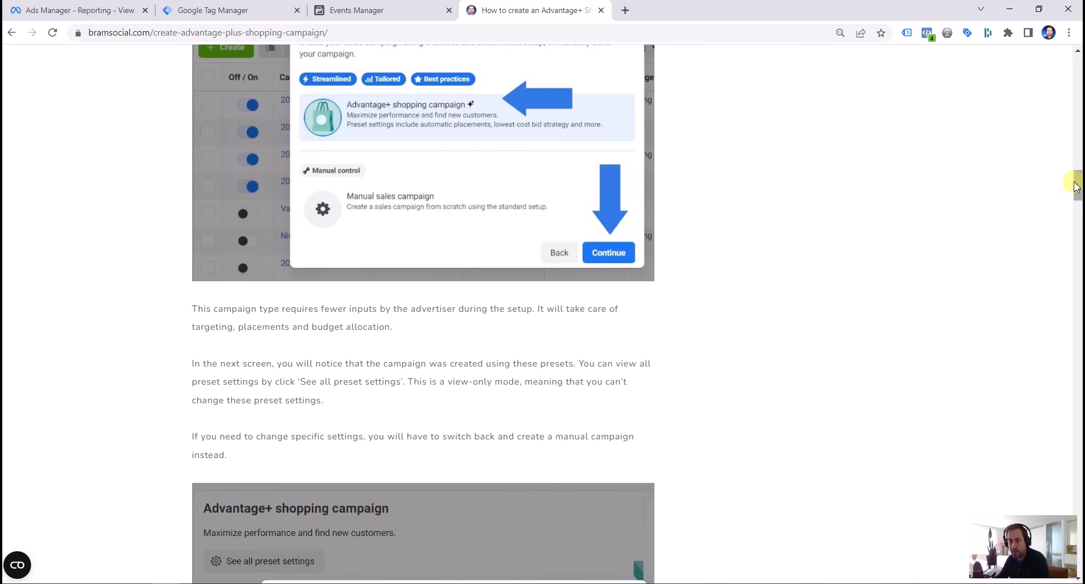
- Check the page parameter of the article's At and In custom events in the test events list
left_click(424, 10)
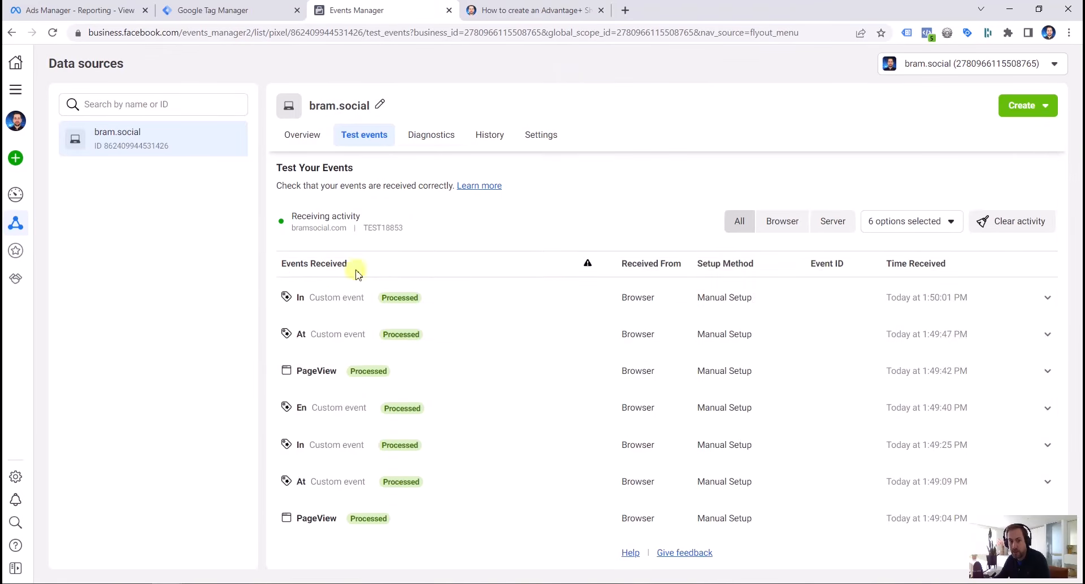
left_click(334, 332)
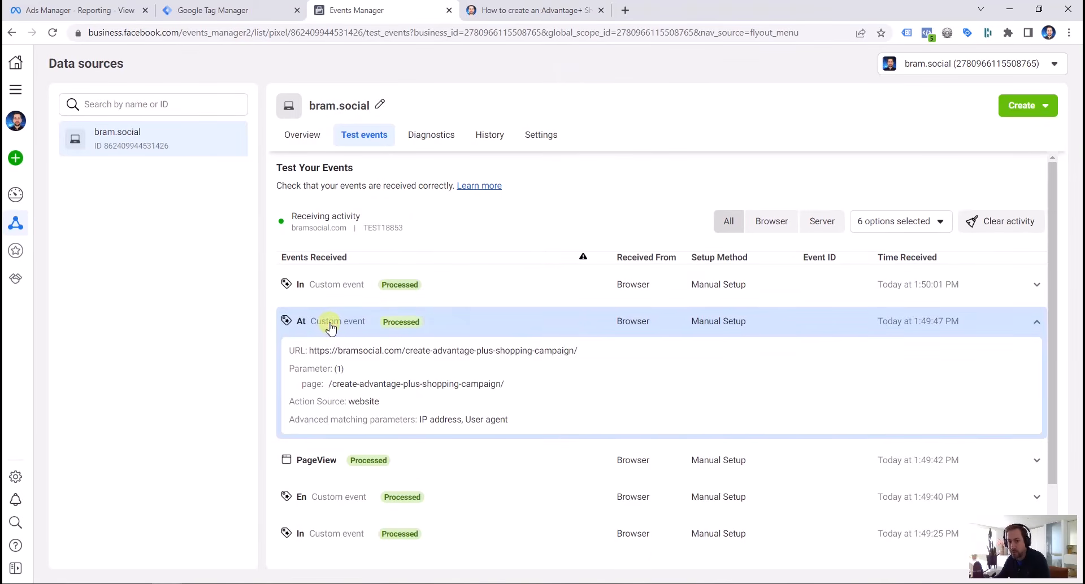
left_click(331, 327)
left_click(331, 297)
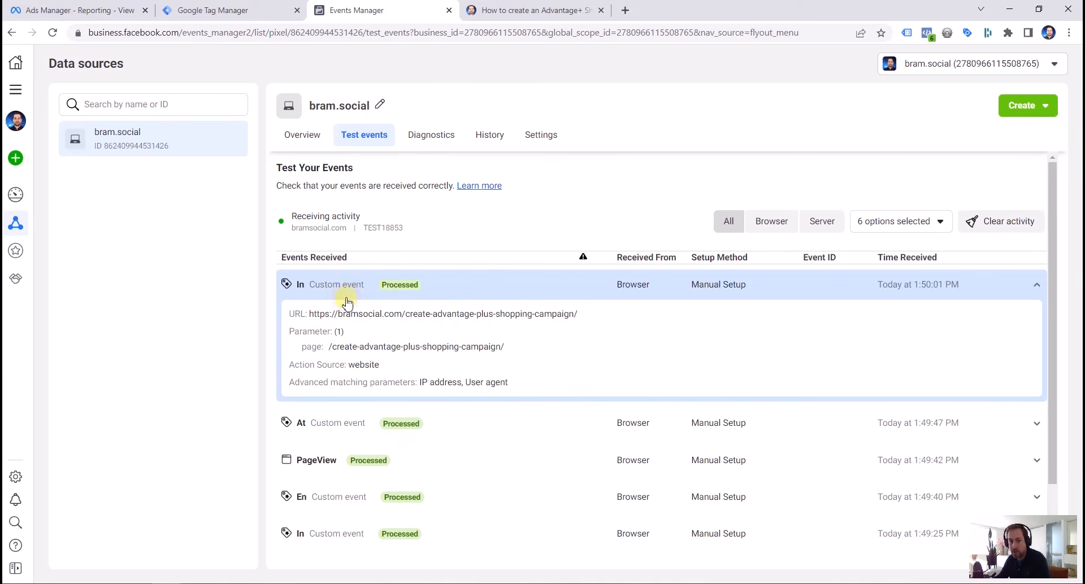
left_click(351, 290)
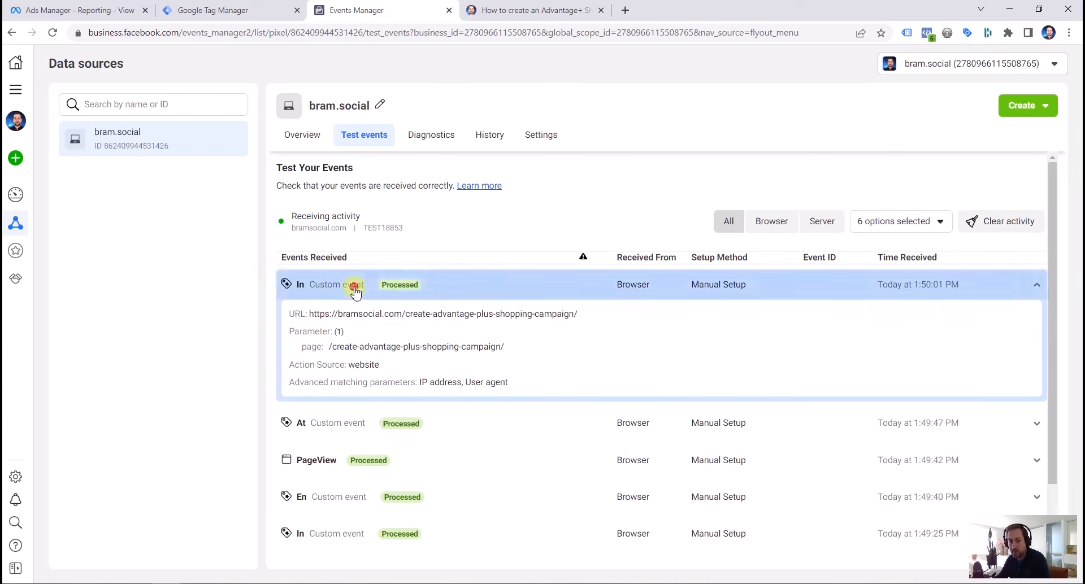
- Continue past the halfway point of the Advantage+ Shopping Campaign article to fire its En event
left_click(516, 10)
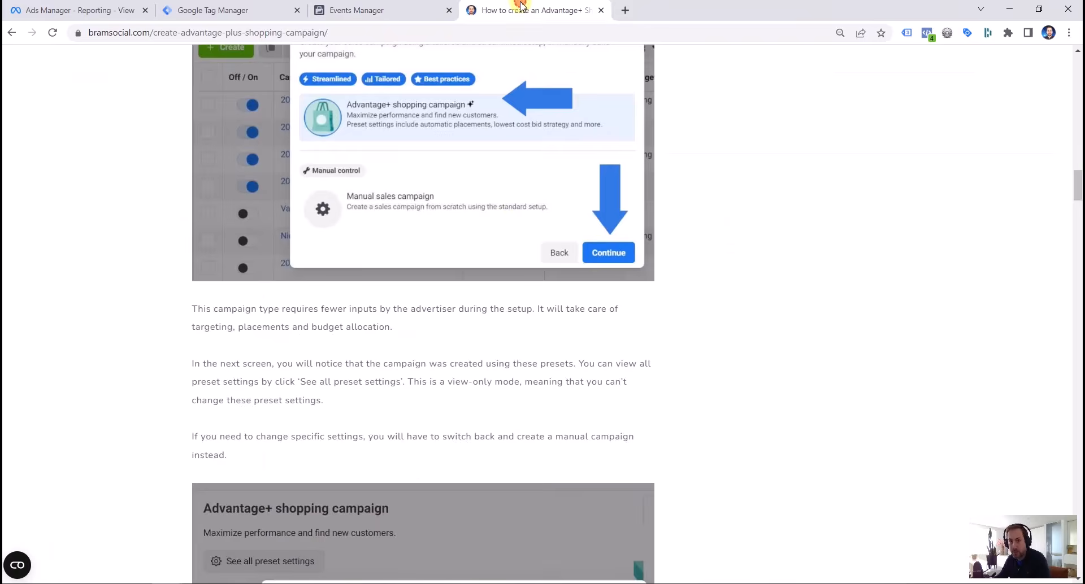
scroll(728, 264, "up", 4)
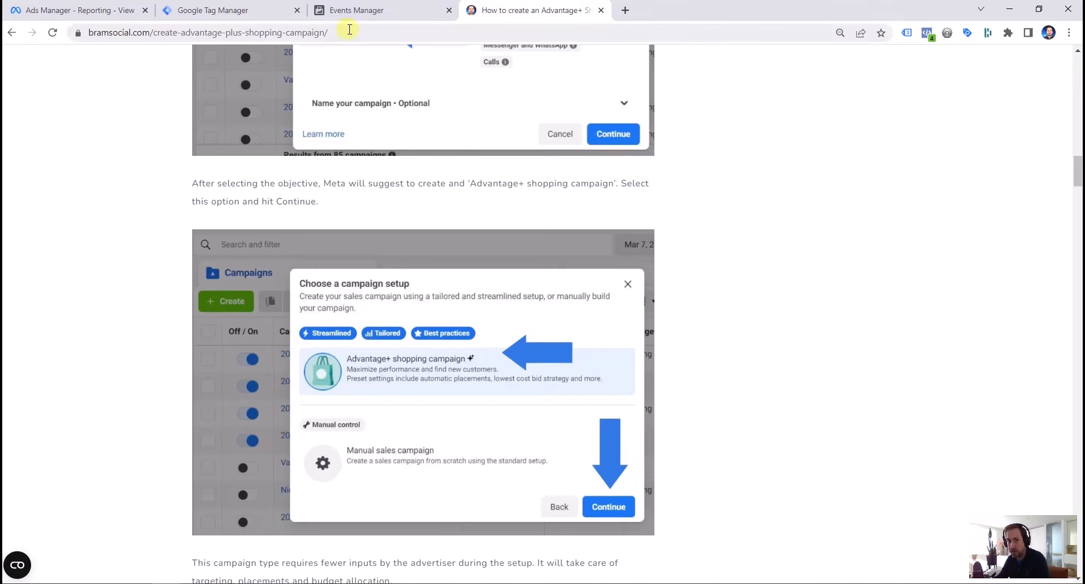
left_click(373, 13)
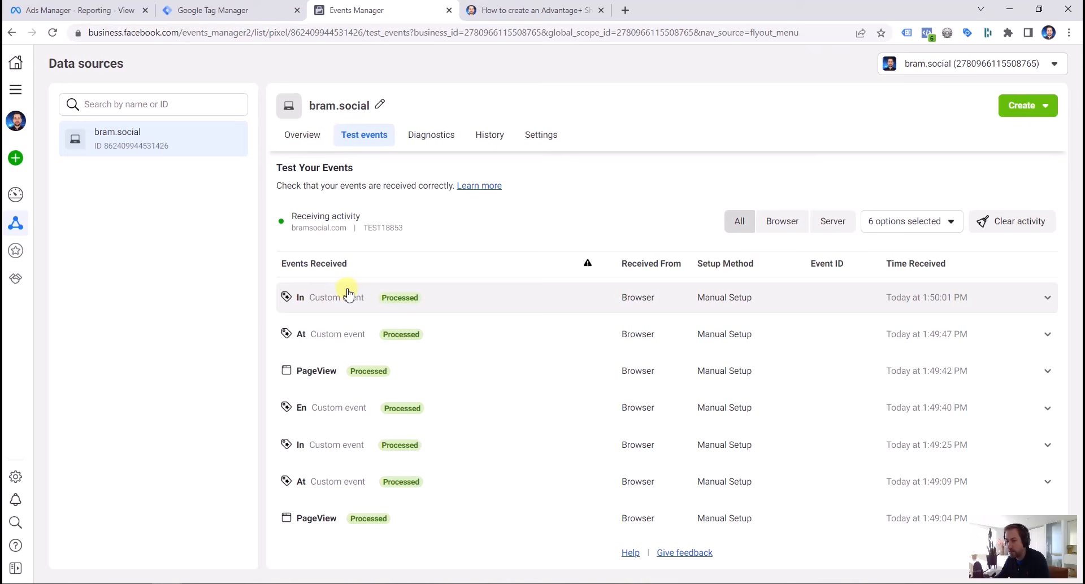
left_click(516, 10)
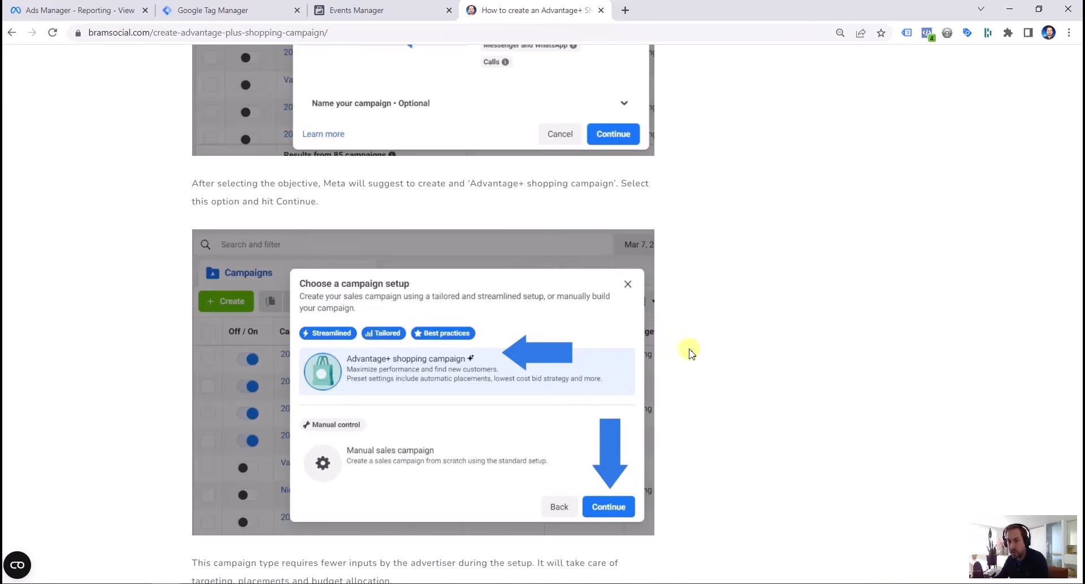
scroll(690, 353, "down", 15)
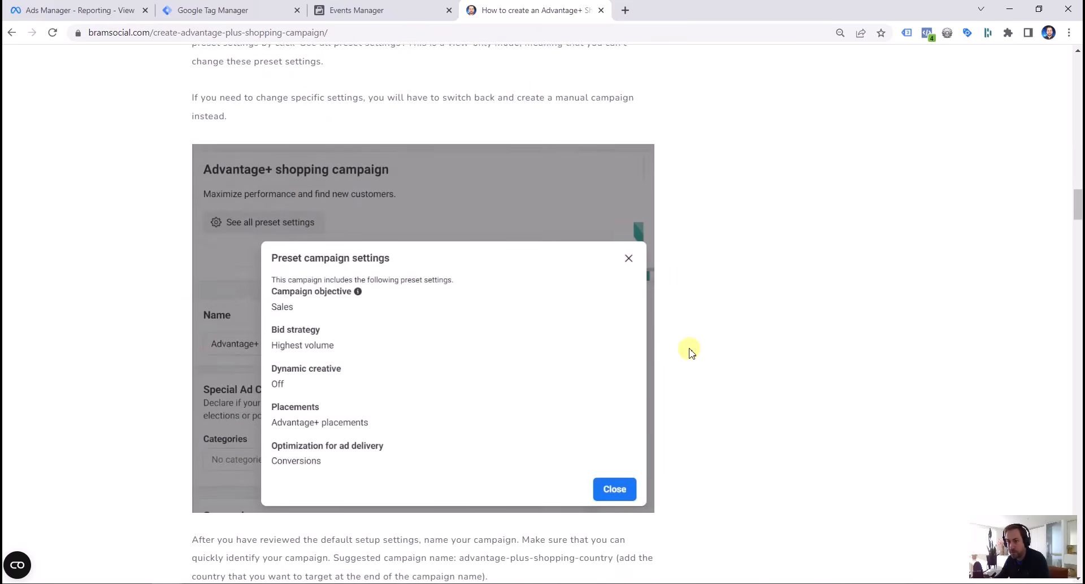
scroll(690, 353, "down", 10)
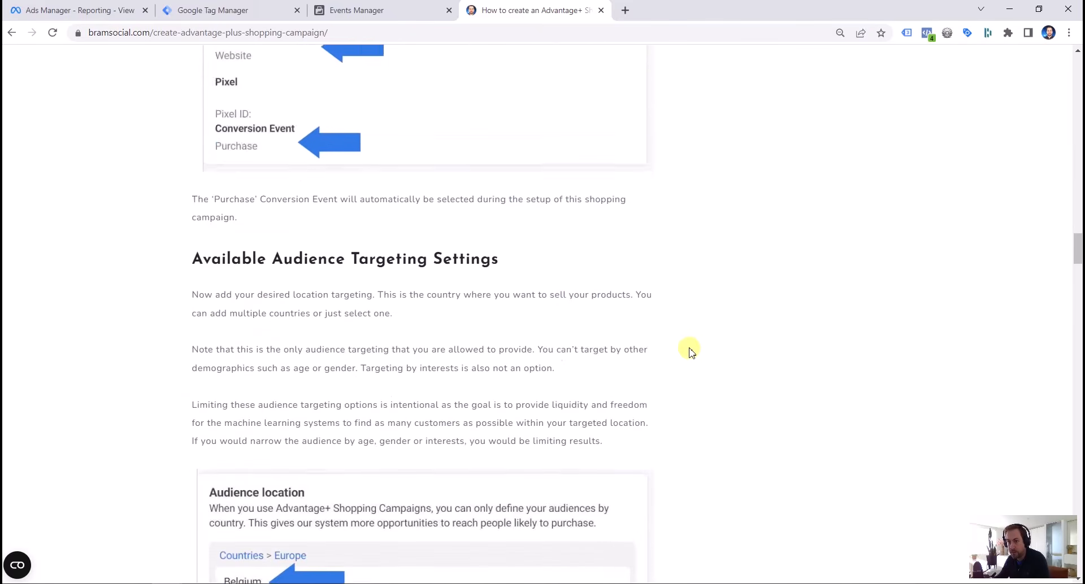
scroll(690, 353, "down", 12)
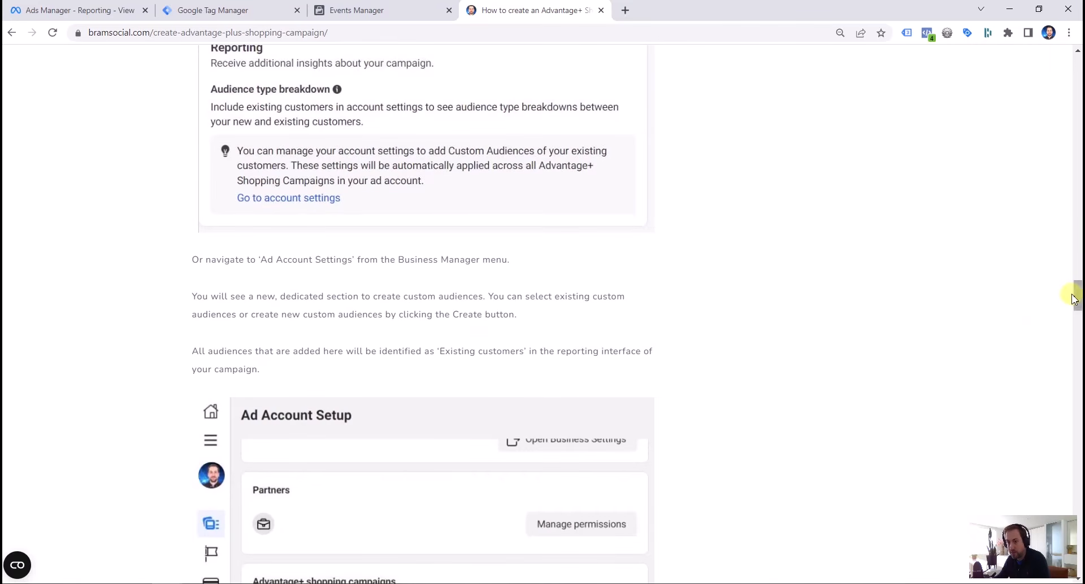
scroll(1061, 298, "down", 2)
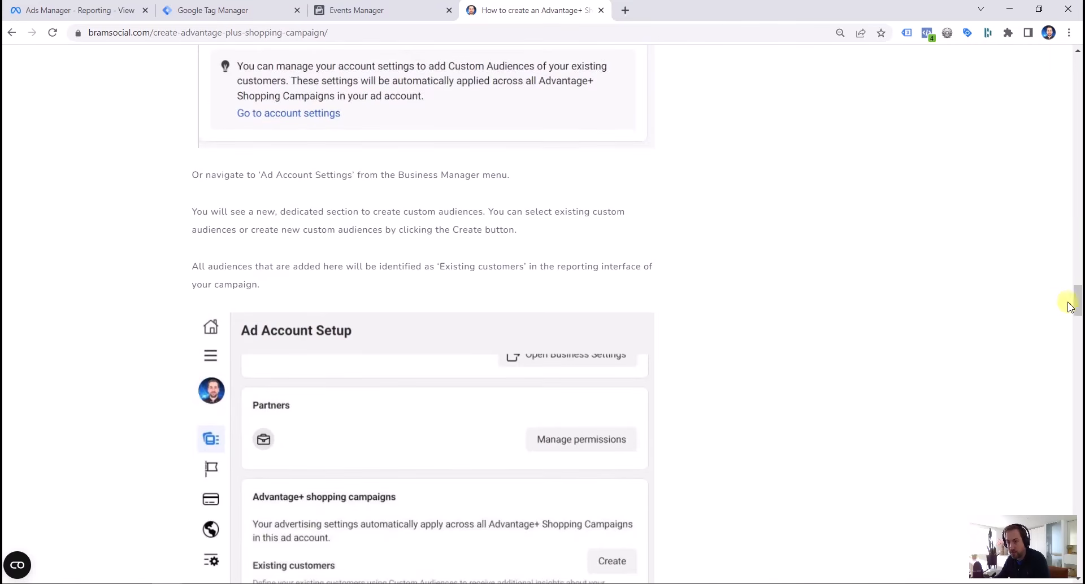
scroll(1046, 308, "down", 3)
scroll(1038, 310, "down", 5)
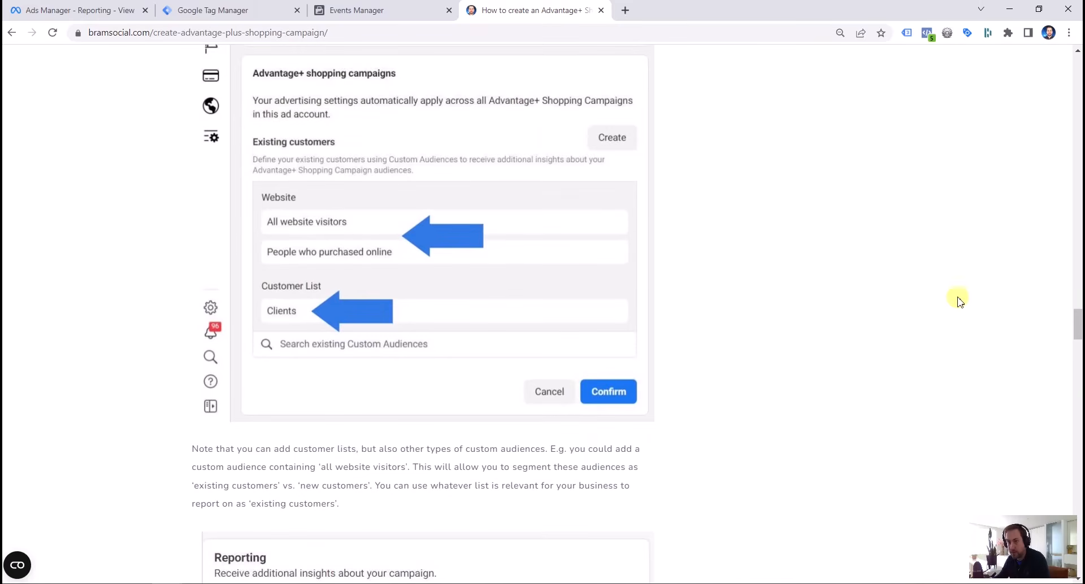
- Check the page parameter of the article's En custom event in the Test events list
left_click(384, 10)
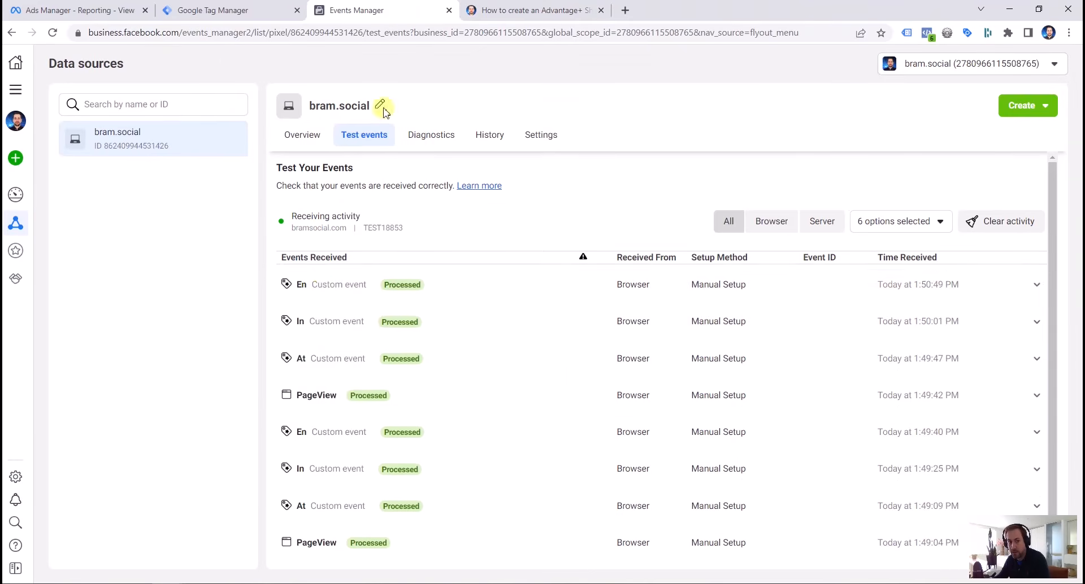
left_click(314, 285)
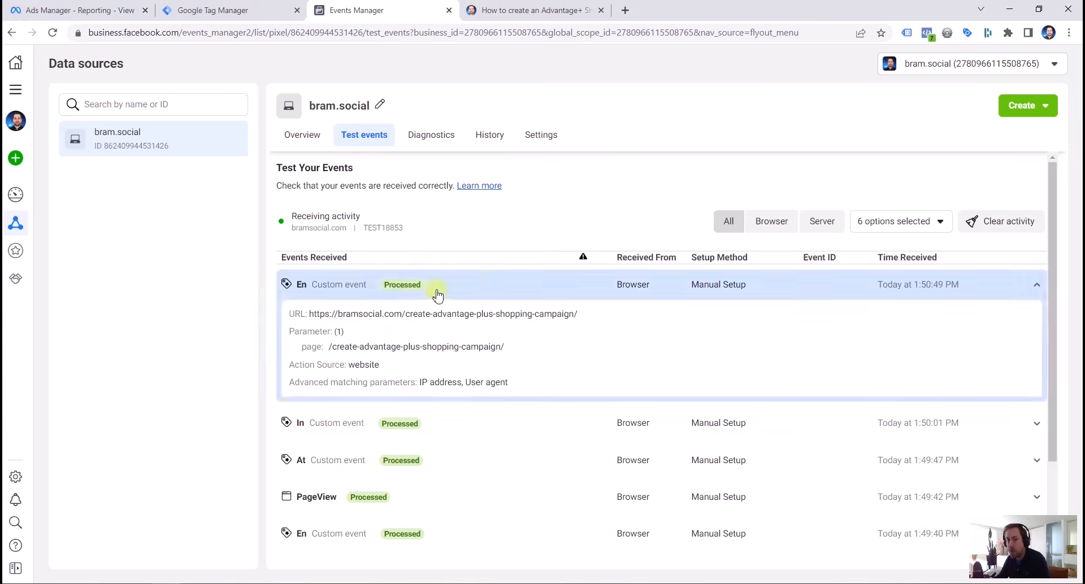
left_click(364, 288)
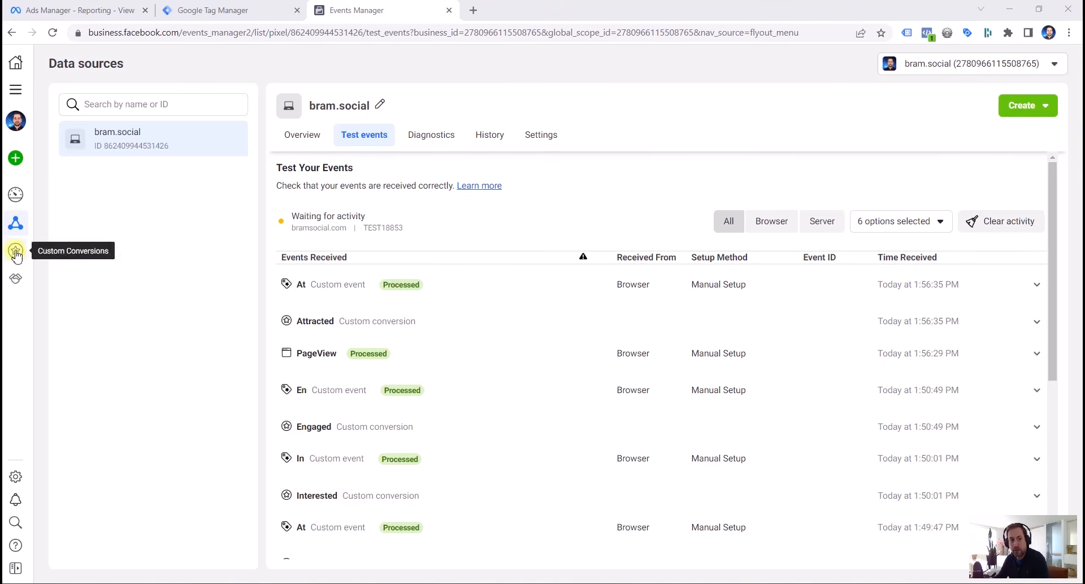
- Start a new custom conversion named Attracted from the Custom Conversions overview
mouse_move(17, 249)
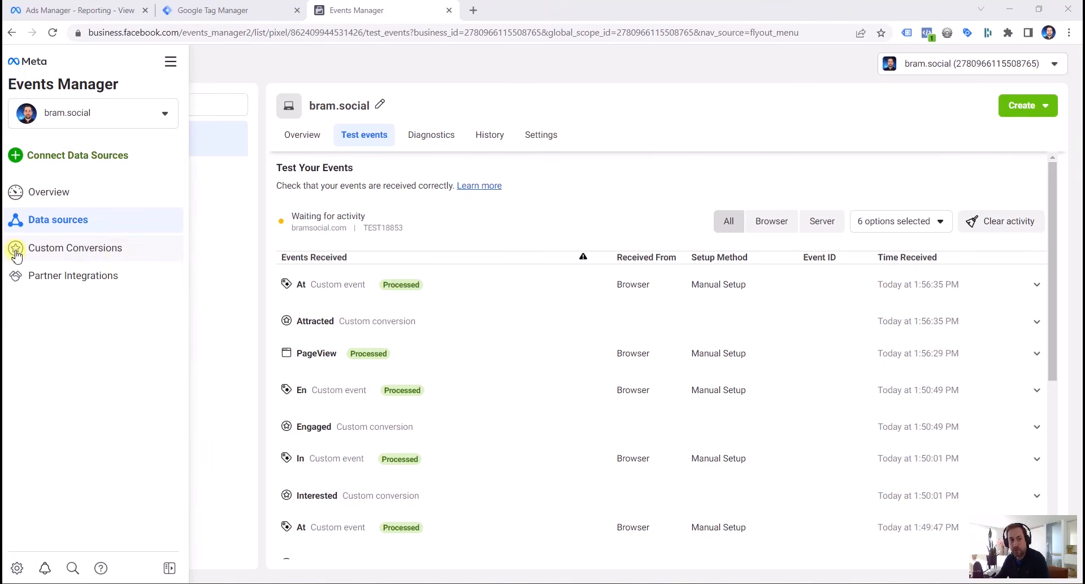
left_click(98, 258)
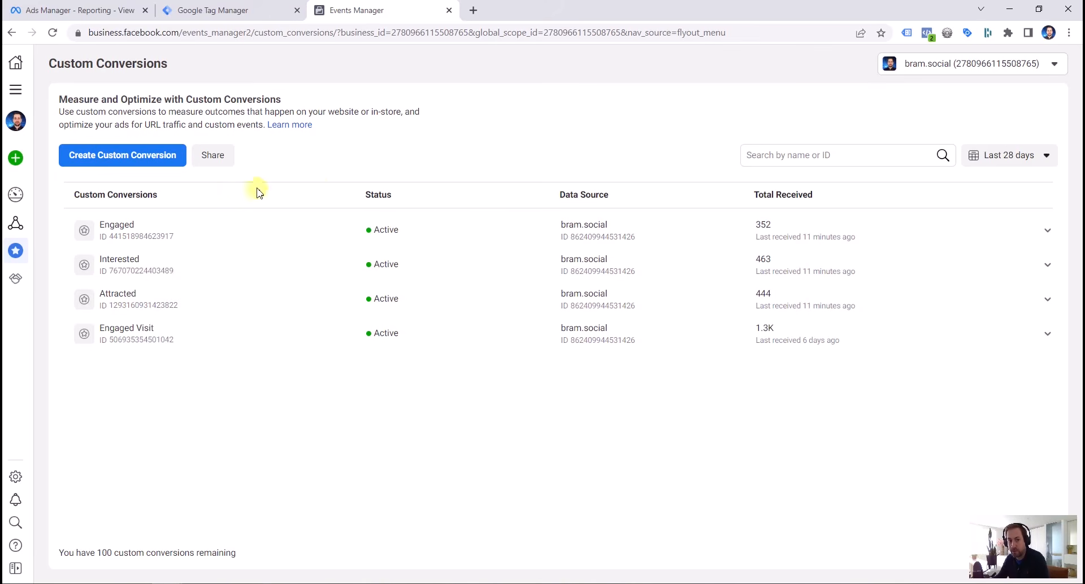
mouse_move(117, 168)
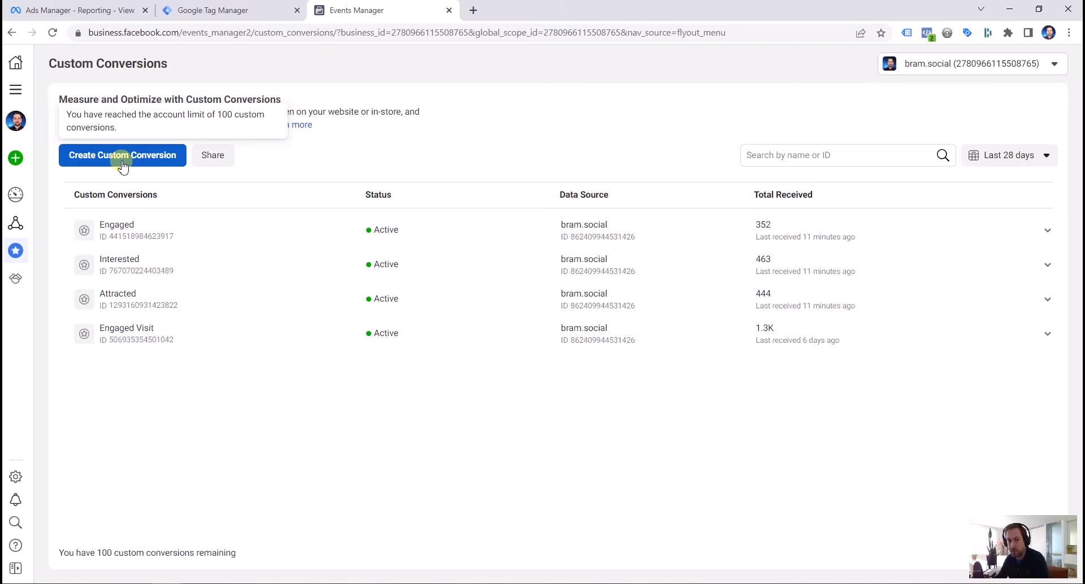
left_click(122, 162)
left_click(394, 141)
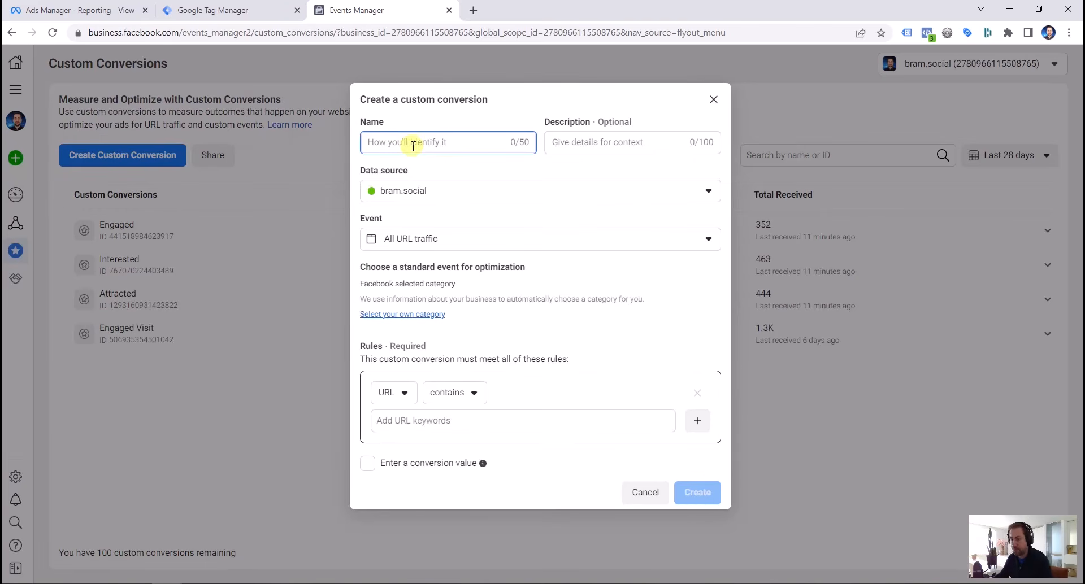
type("Attracted")
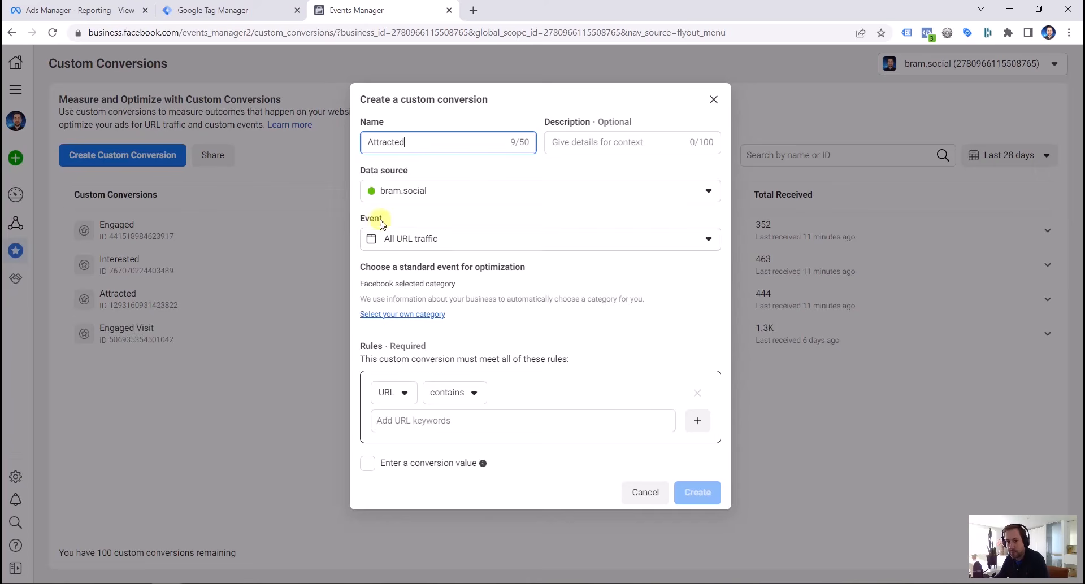
- Base the conversion on the At custom event with a rule that the URL contains "/"
left_click(472, 242)
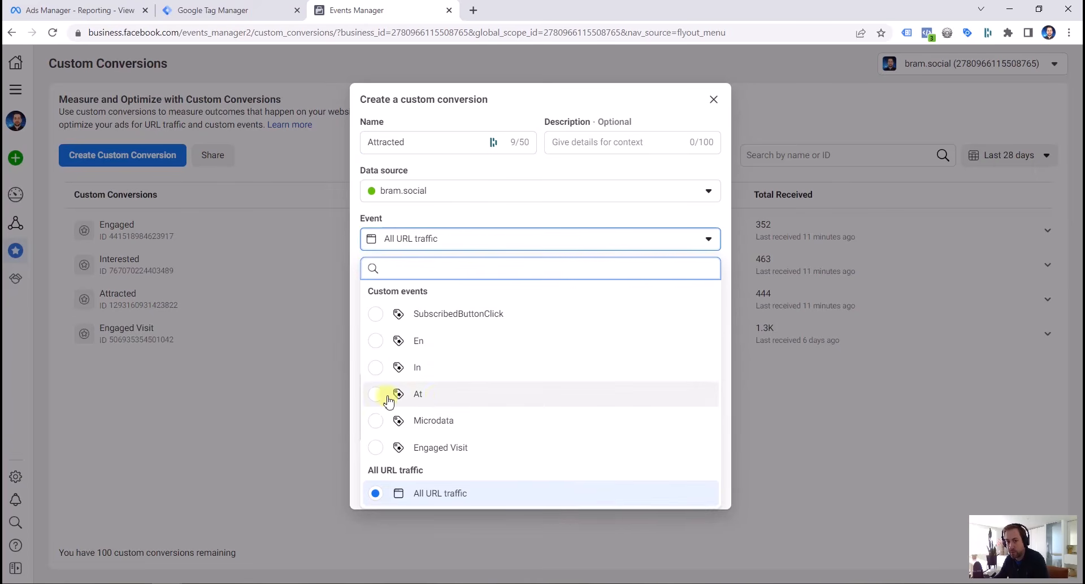
left_click(435, 399)
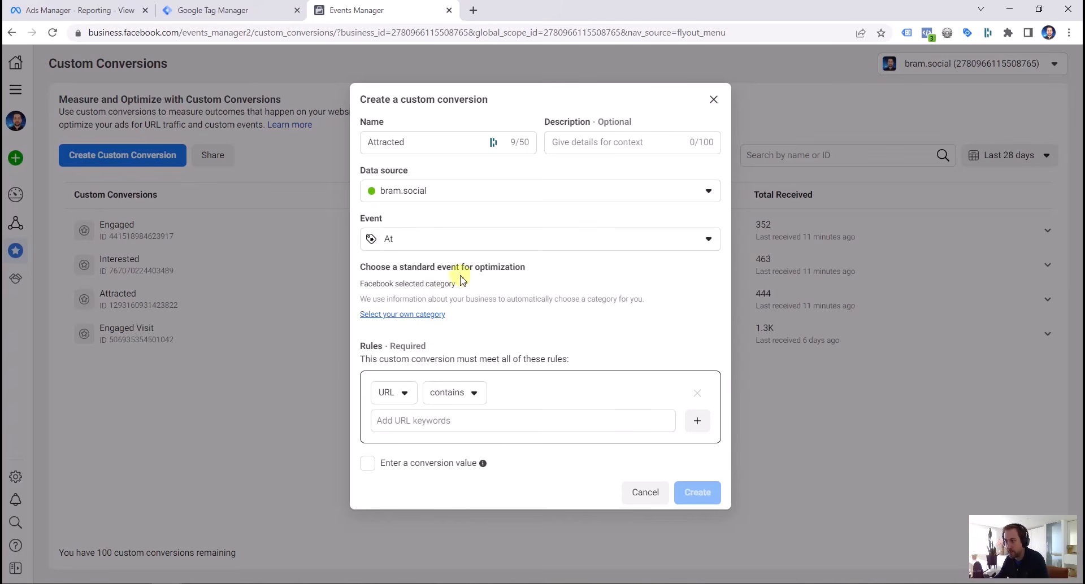
left_click_drag(373, 284, 441, 287)
left_click(441, 287)
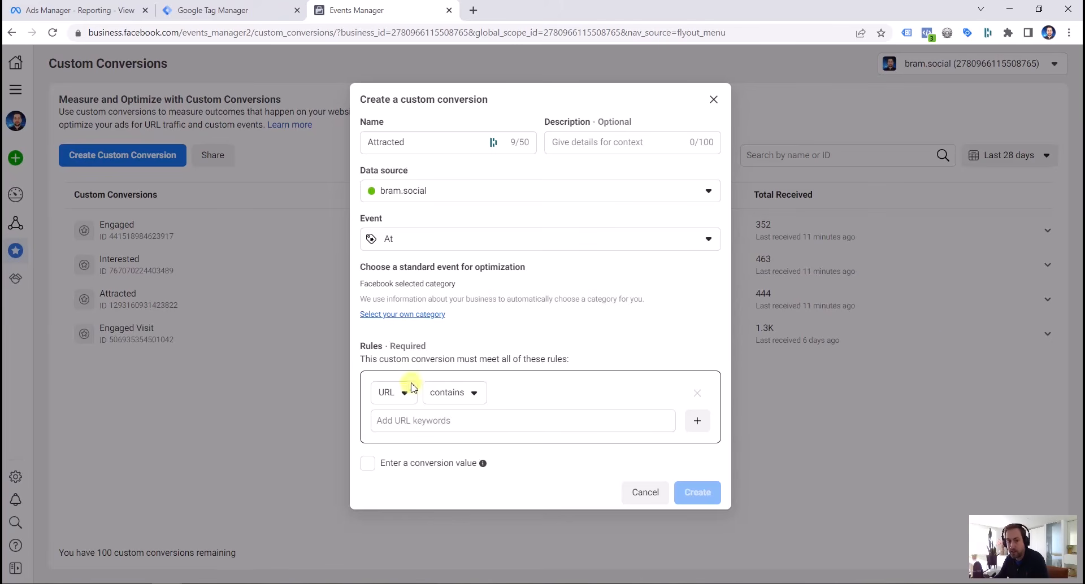
left_click(504, 426)
type("/")
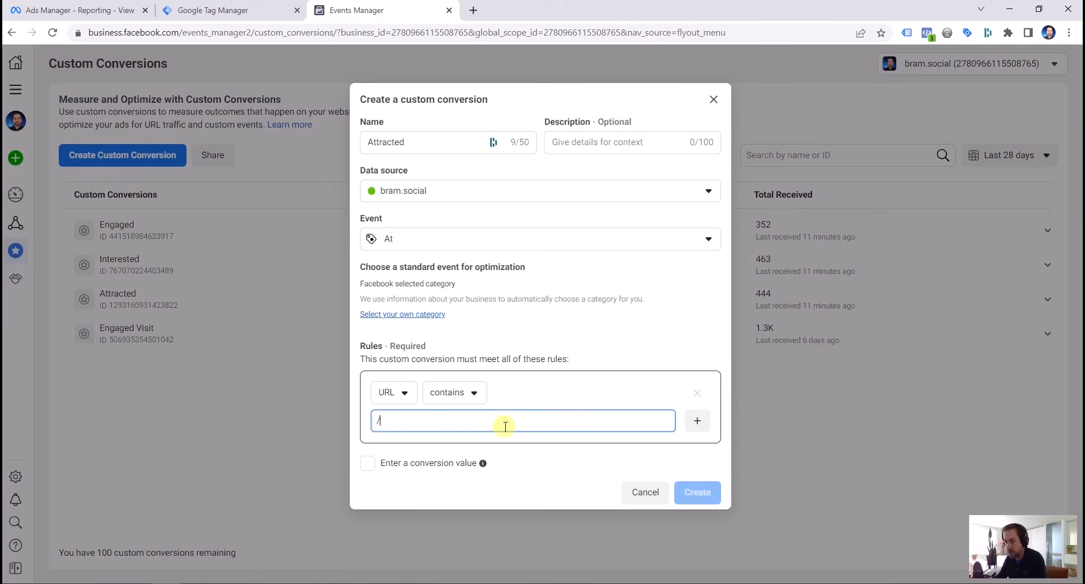
left_click(582, 360)
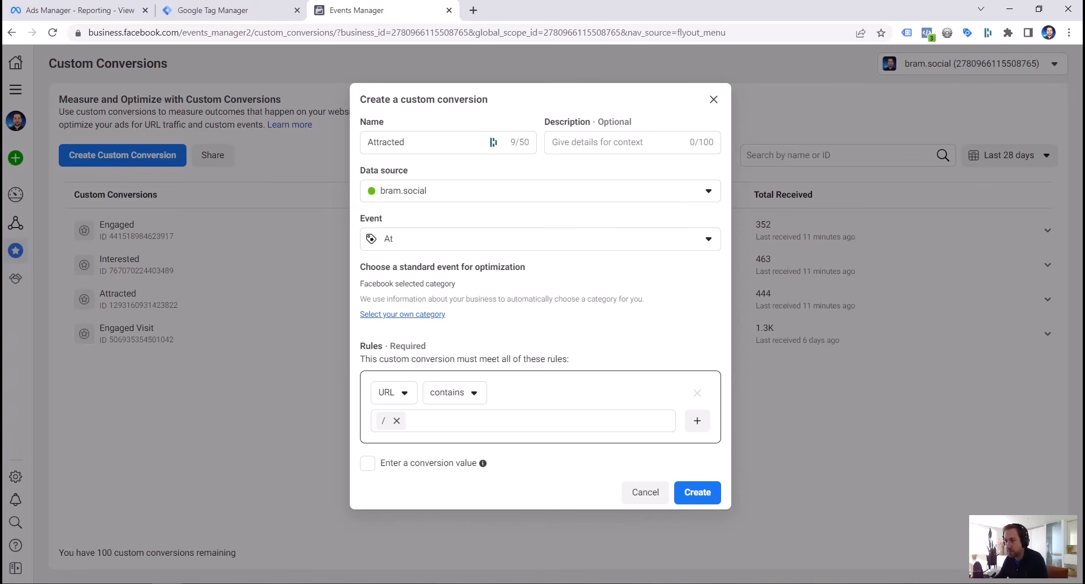
left_click(709, 496)
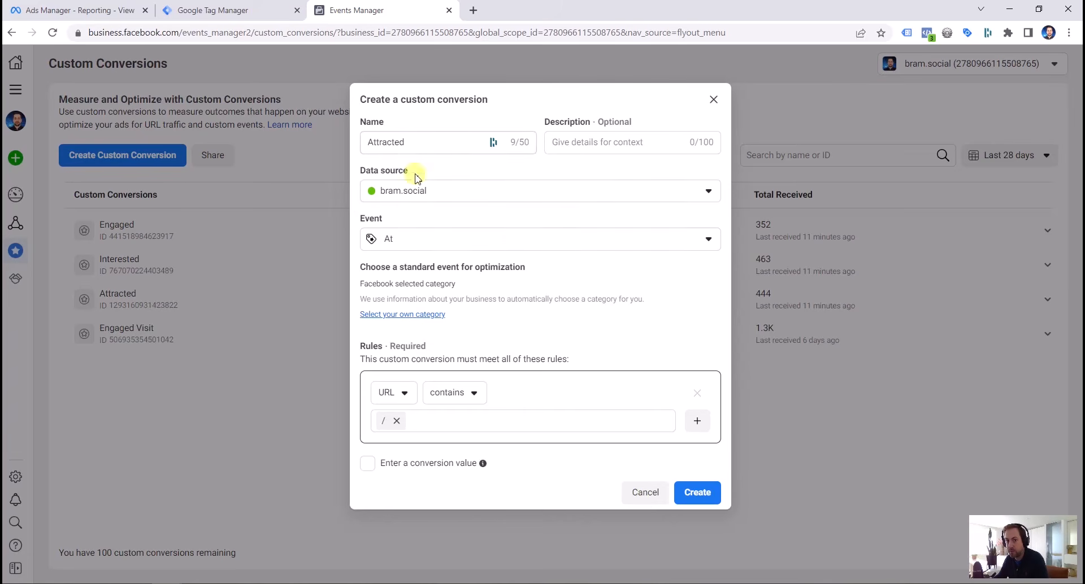
- Review the event choices for the custom conversion and close the form
left_click(403, 242)
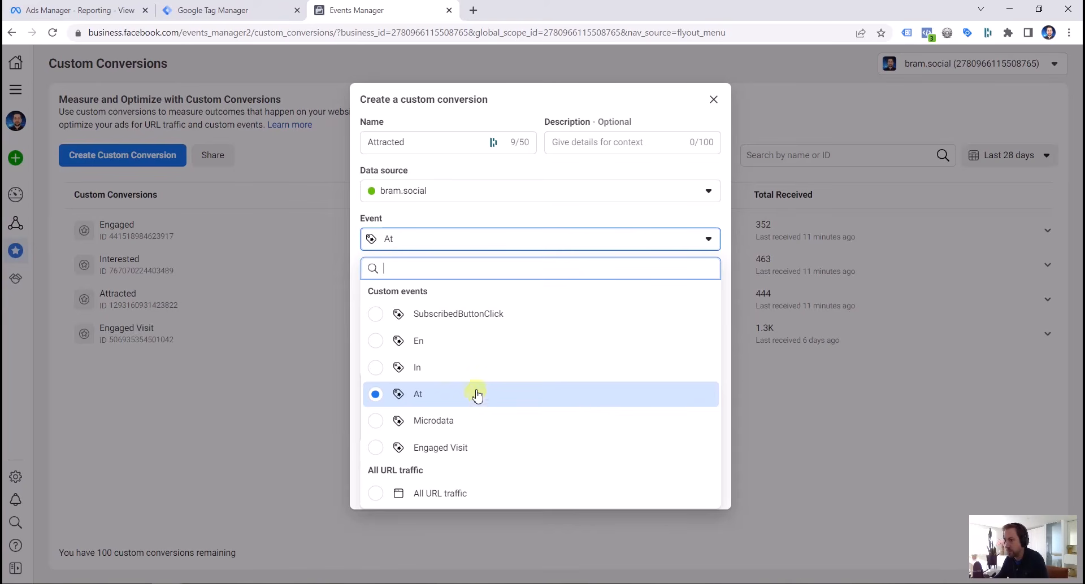
left_click(681, 110)
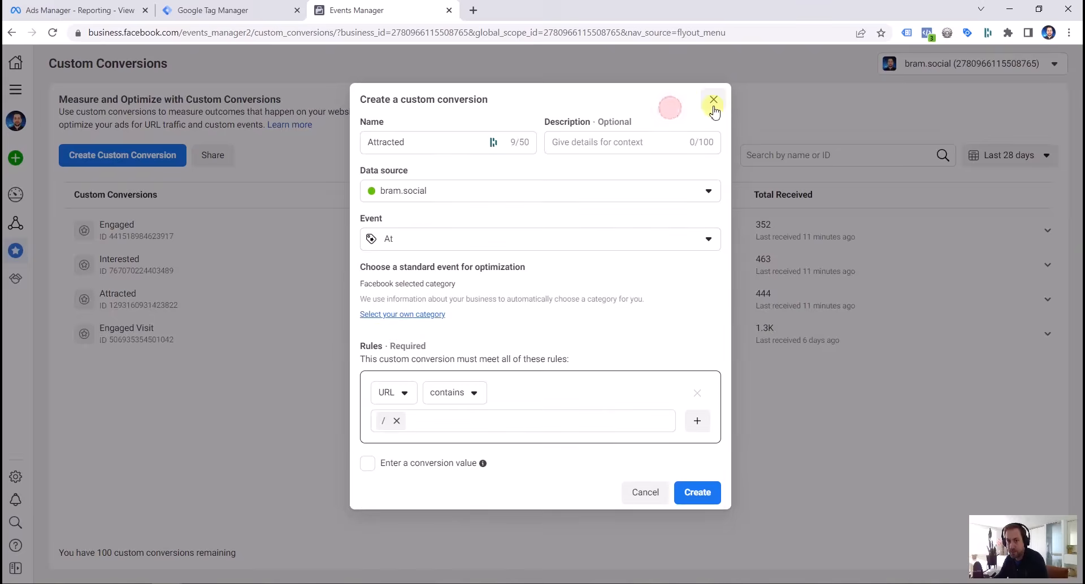
left_click(713, 100)
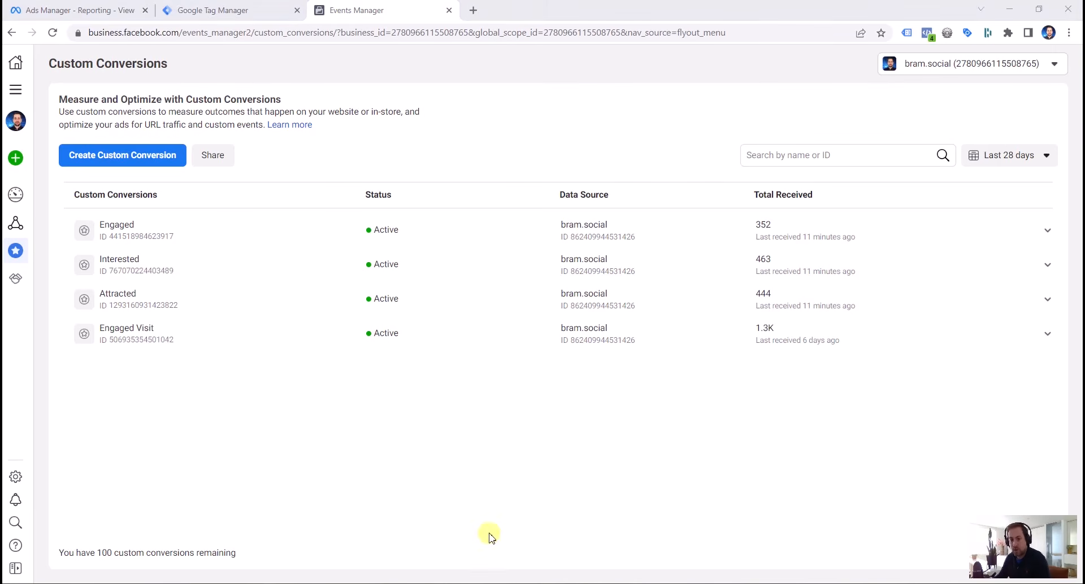
- Switch to Ads Reporting and create a new report
left_click(17, 91)
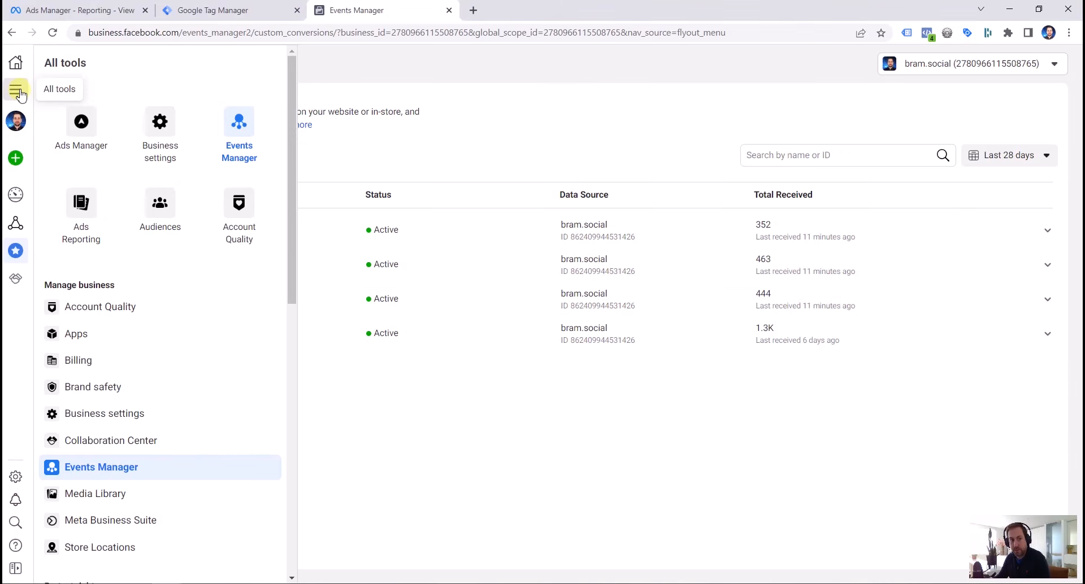
left_click(81, 212)
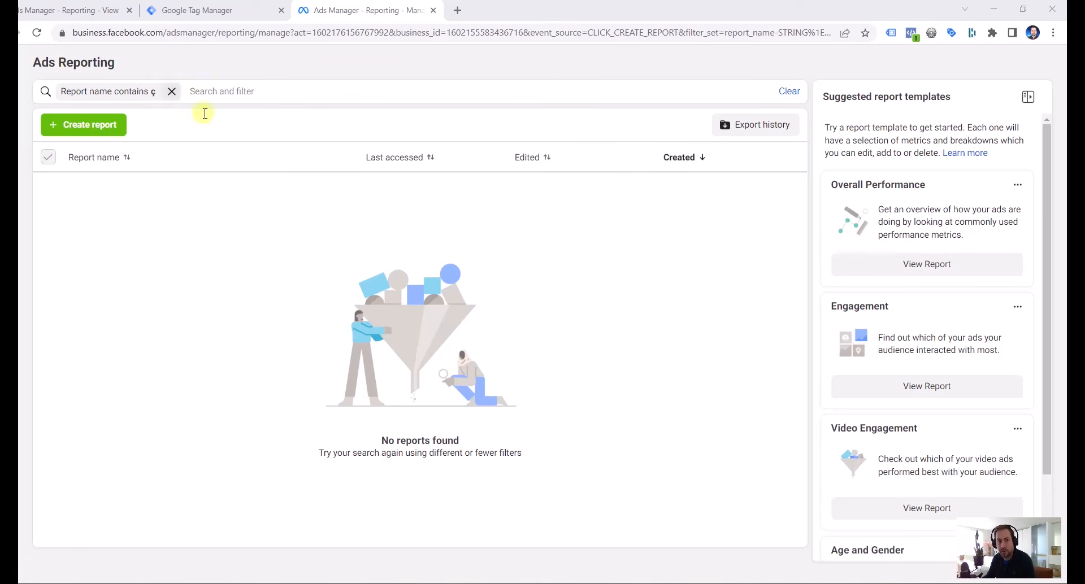
left_click(83, 134)
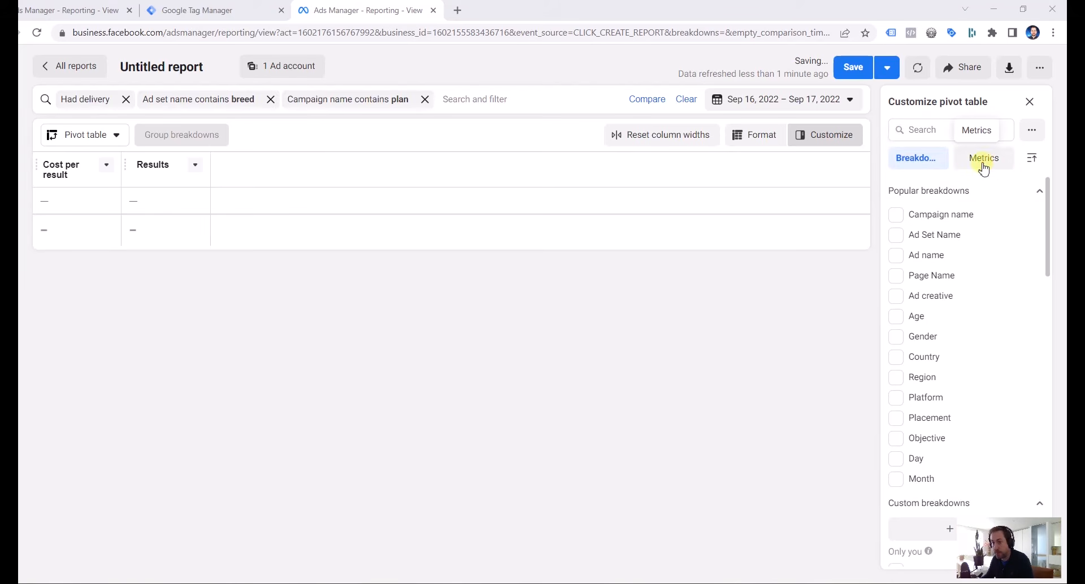
- Remove the Results and Cost per result metrics from the pivot table
left_click(957, 151)
left_click(928, 131)
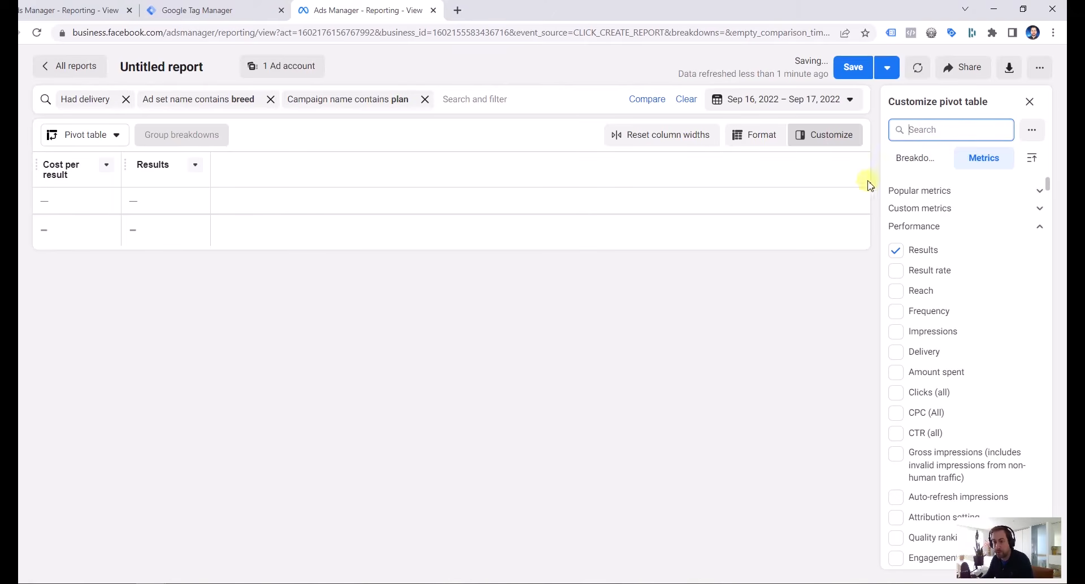
left_click(895, 256)
left_click(923, 134)
type("c")
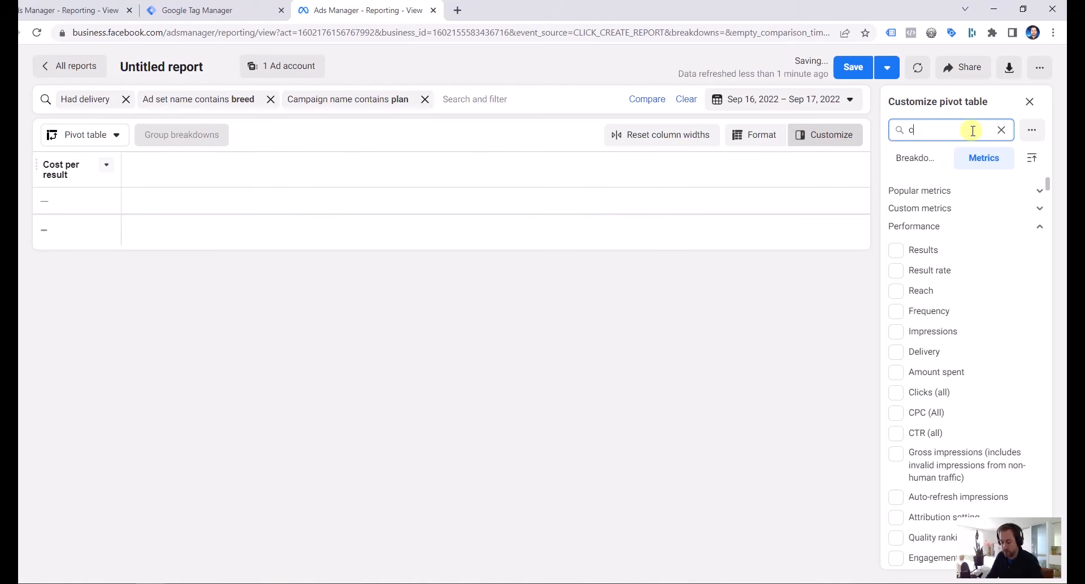
type("ost")
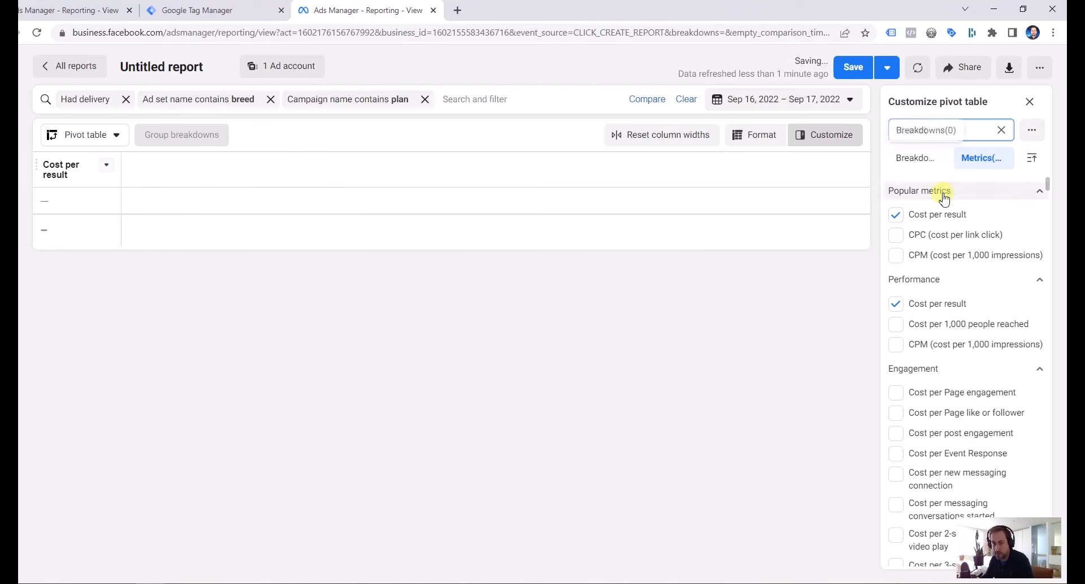
left_click(899, 220)
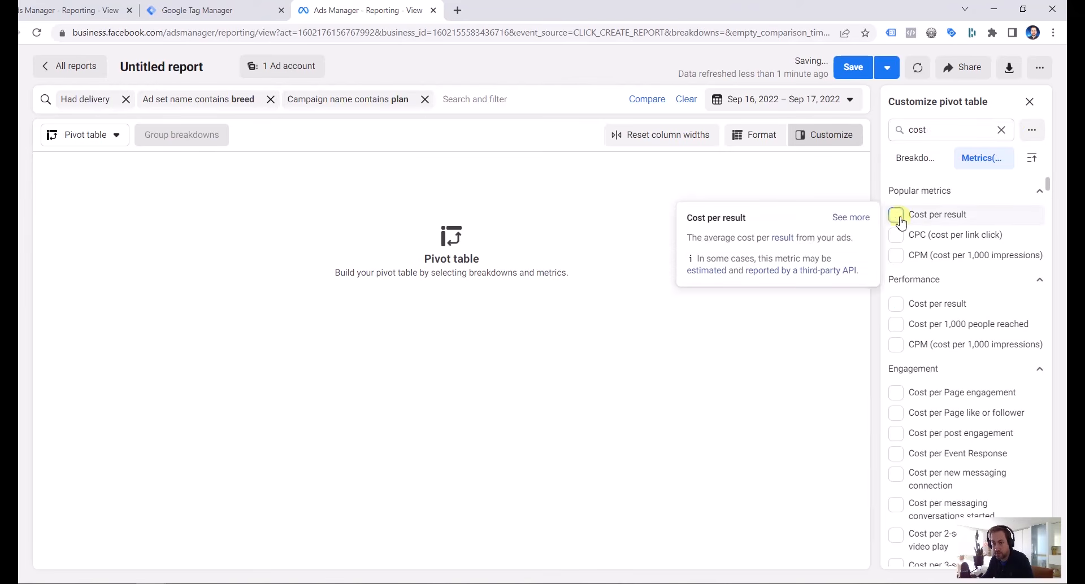
left_click(1003, 138)
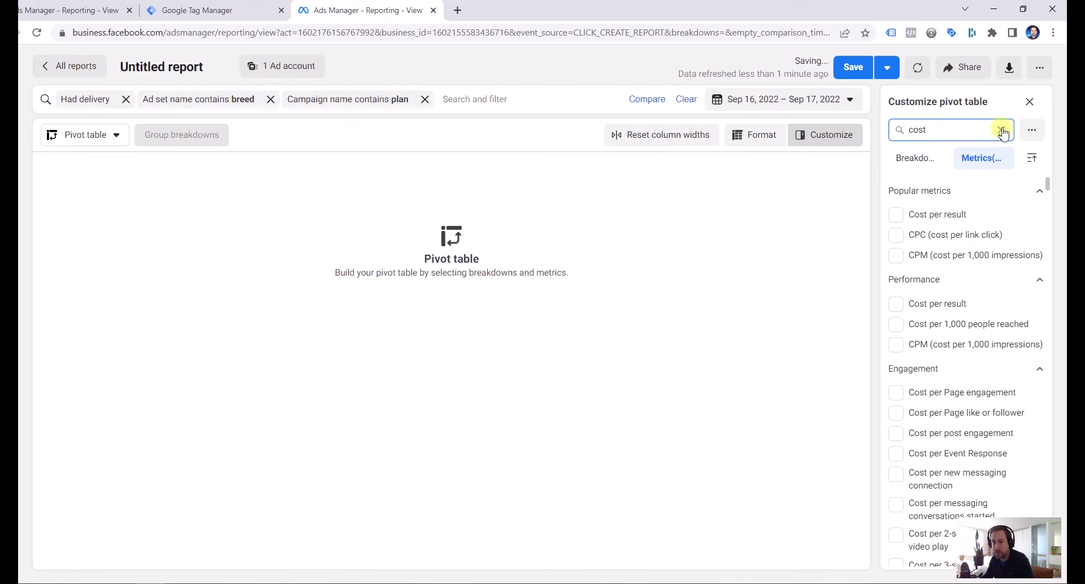
left_click(1002, 131)
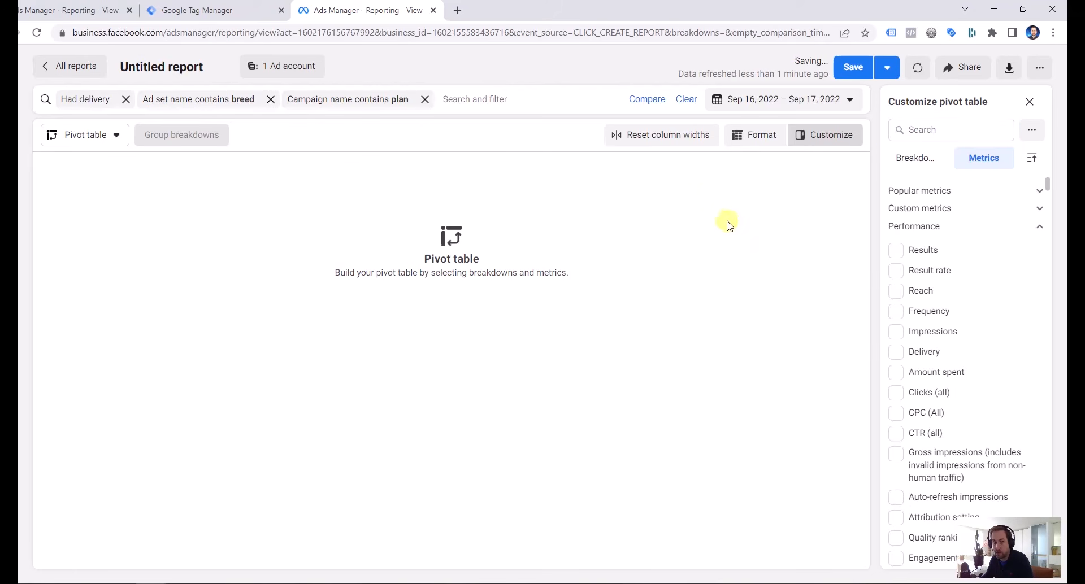
- Break the pivot table down by Ad Set Name and add the Attracted custom conversion metric
left_click(911, 162)
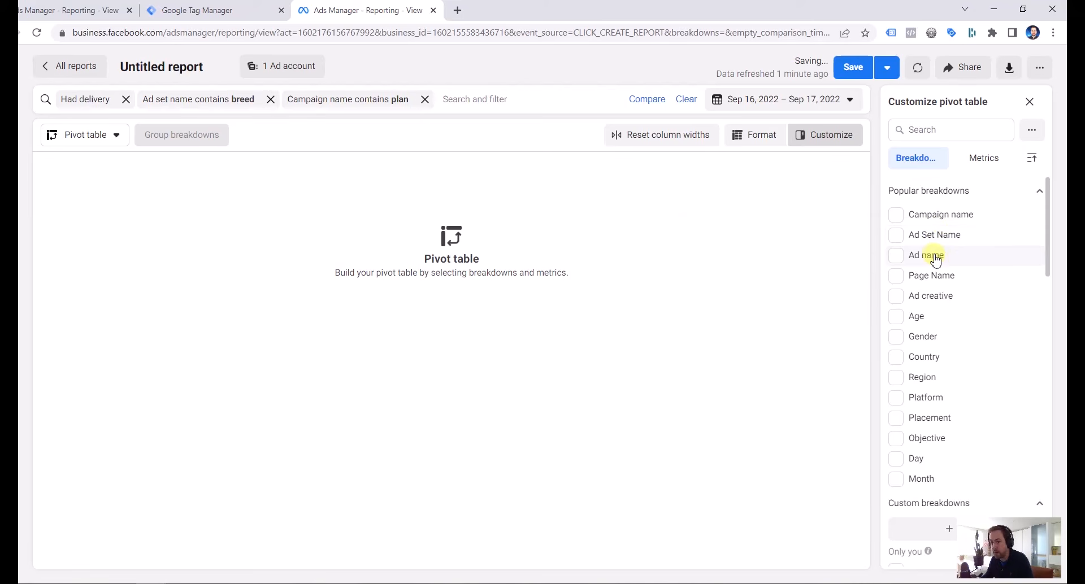
left_click(898, 236)
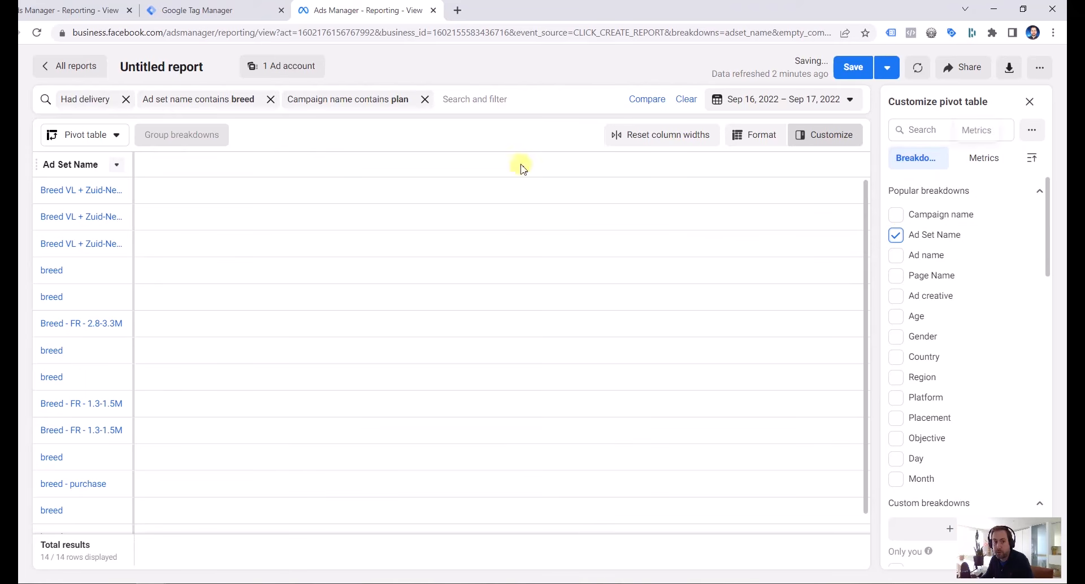
left_click(987, 170)
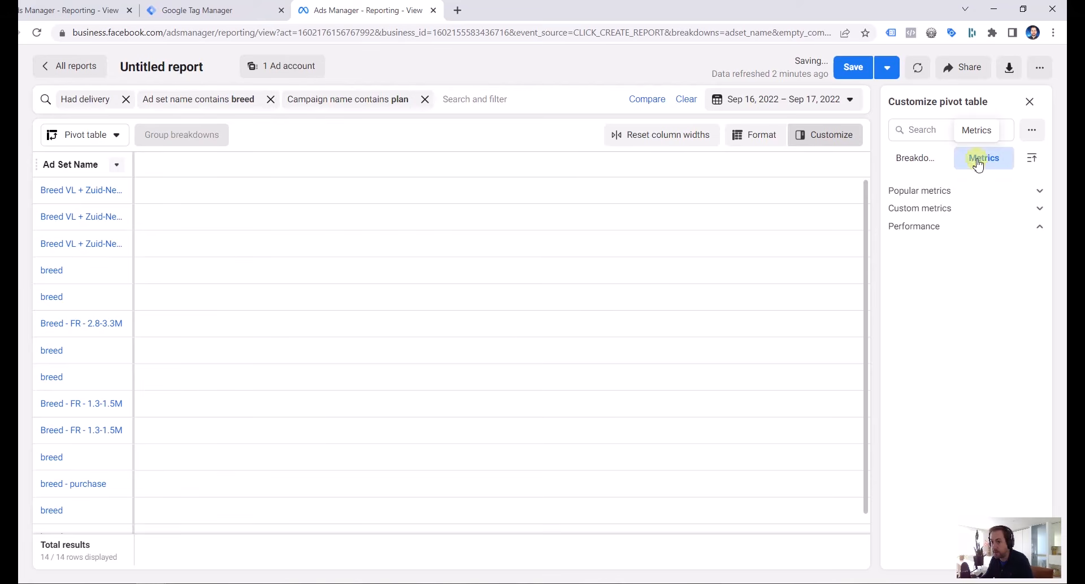
left_click(934, 129)
type("atr")
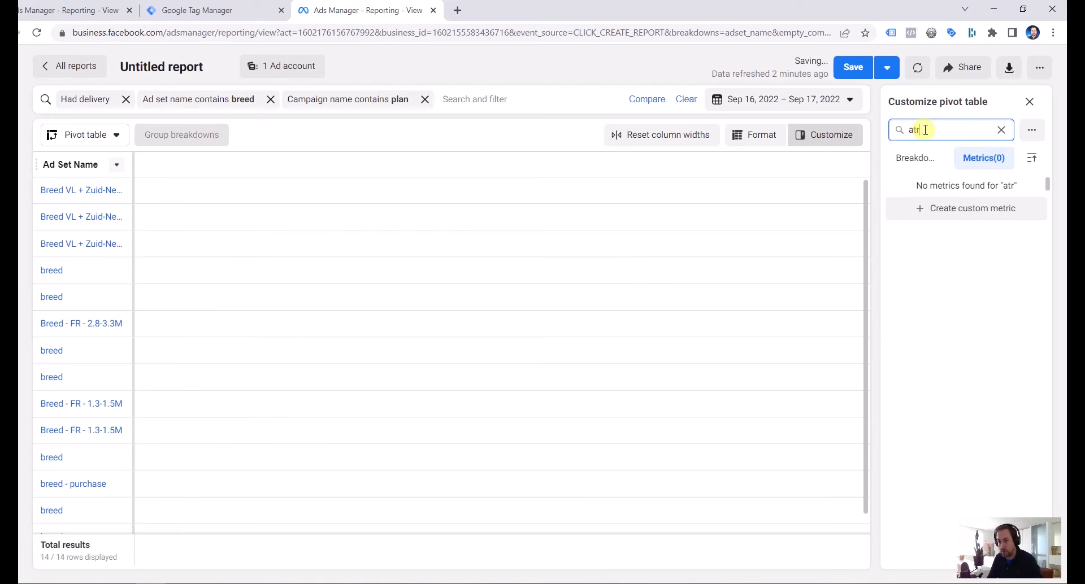
type("t")
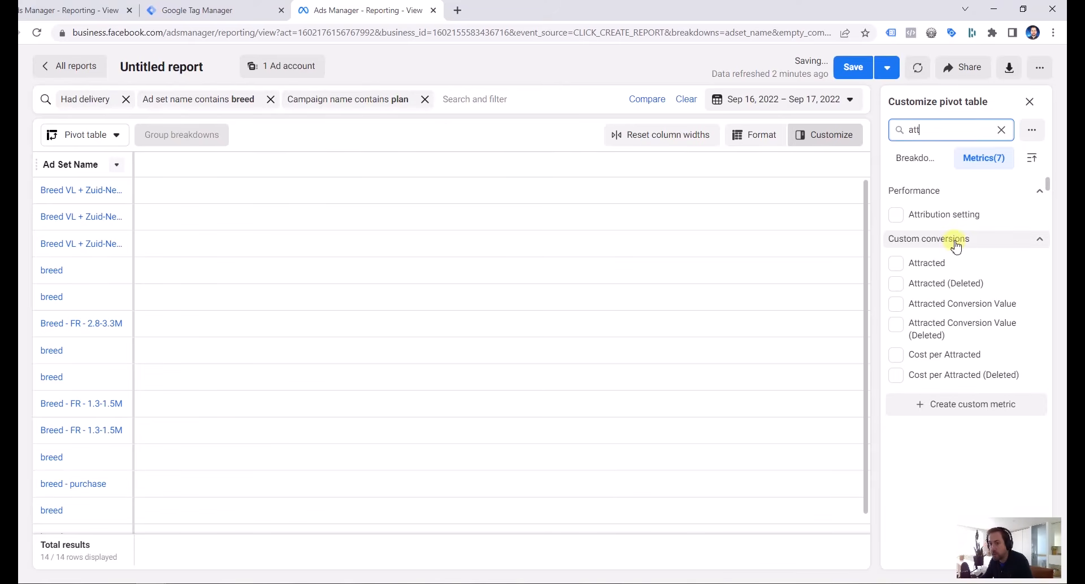
left_click(897, 264)
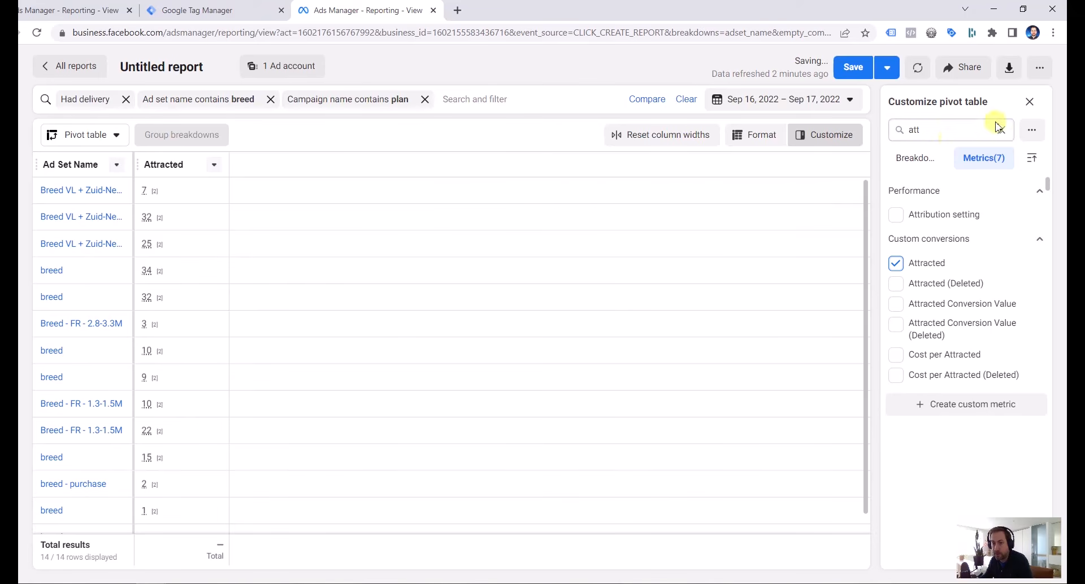
- Add the Interested custom conversion metric to the pivot table
double_click(945, 132)
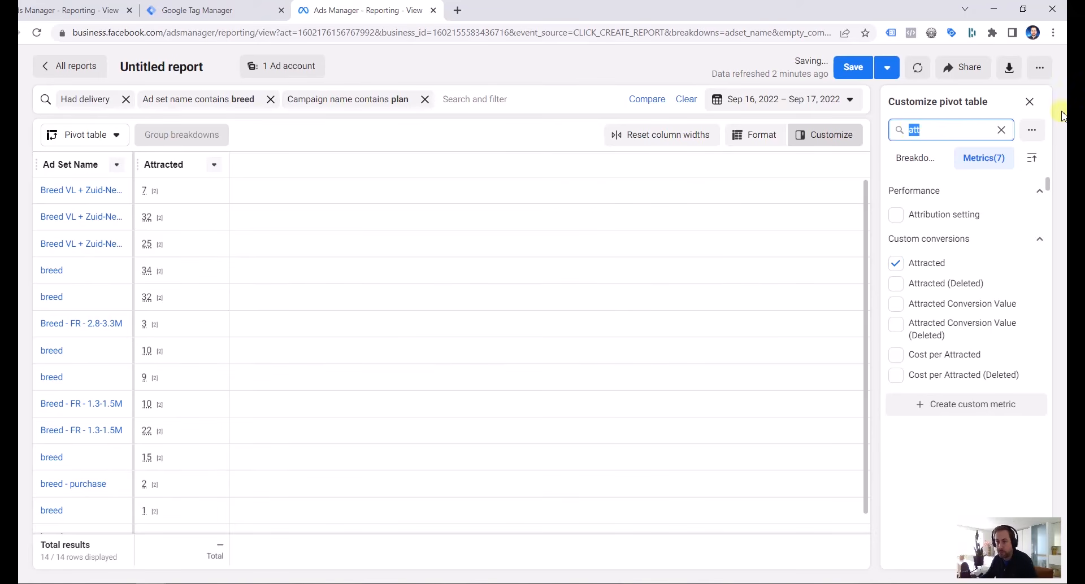
type("intere")
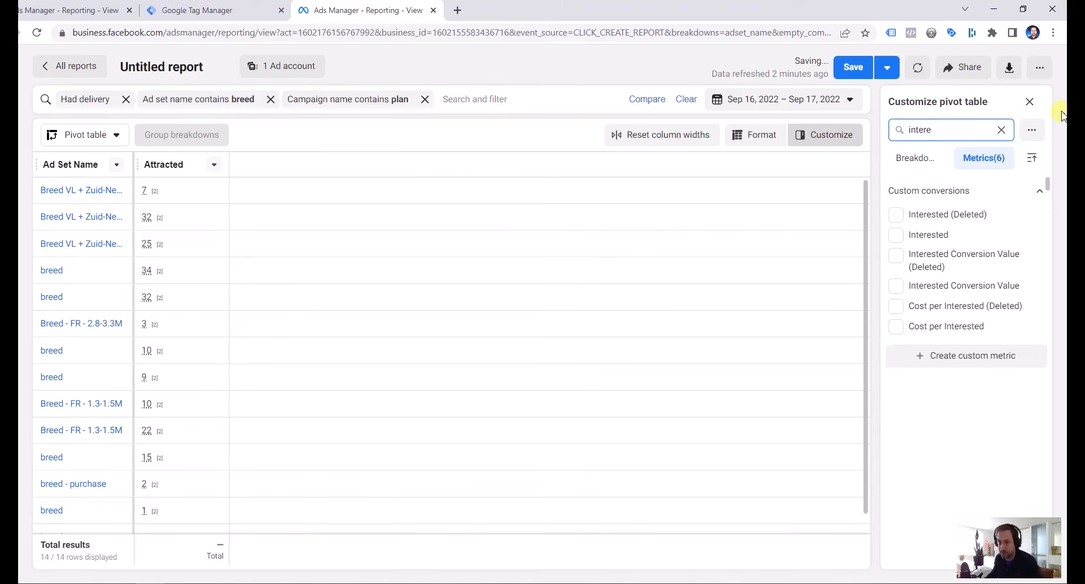
left_click(896, 234)
double_click(935, 130)
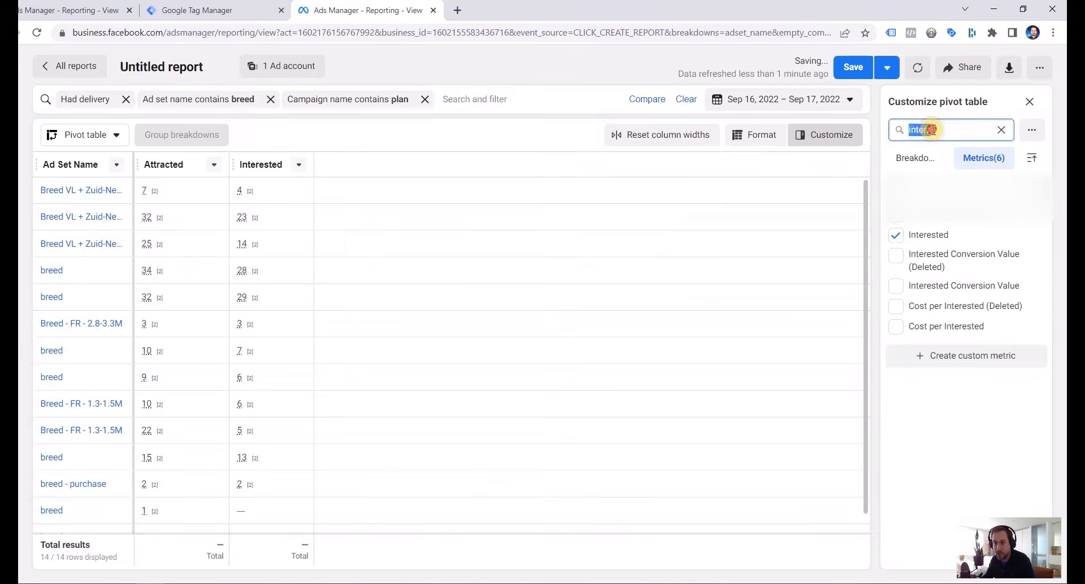
- Add the Engaged custom conversion metric to the pivot table
type("engaged")
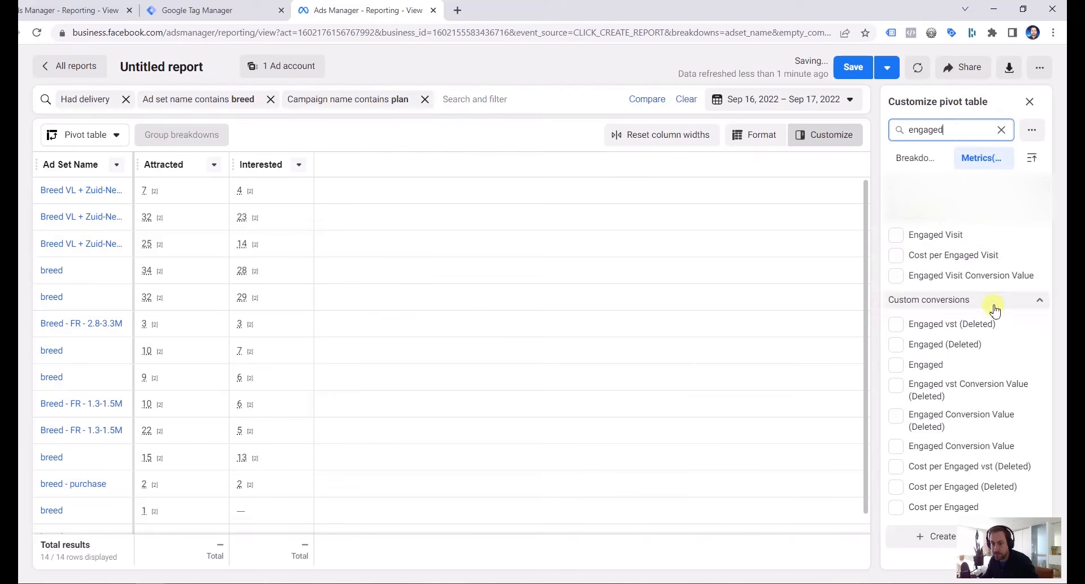
left_click(927, 366)
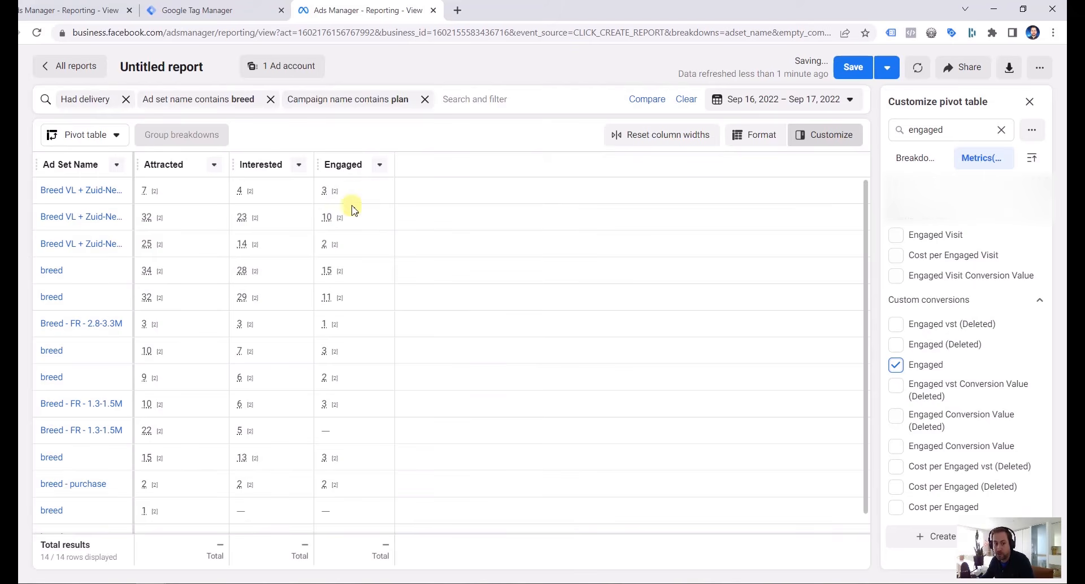
scroll(428, 377, "down", 1)
scroll(425, 376, "up", 1)
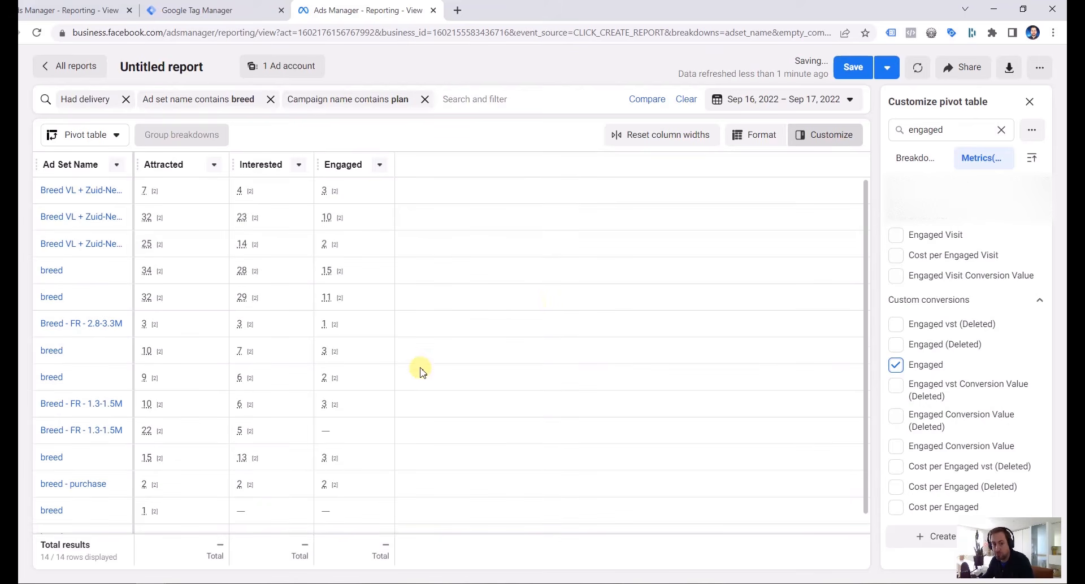
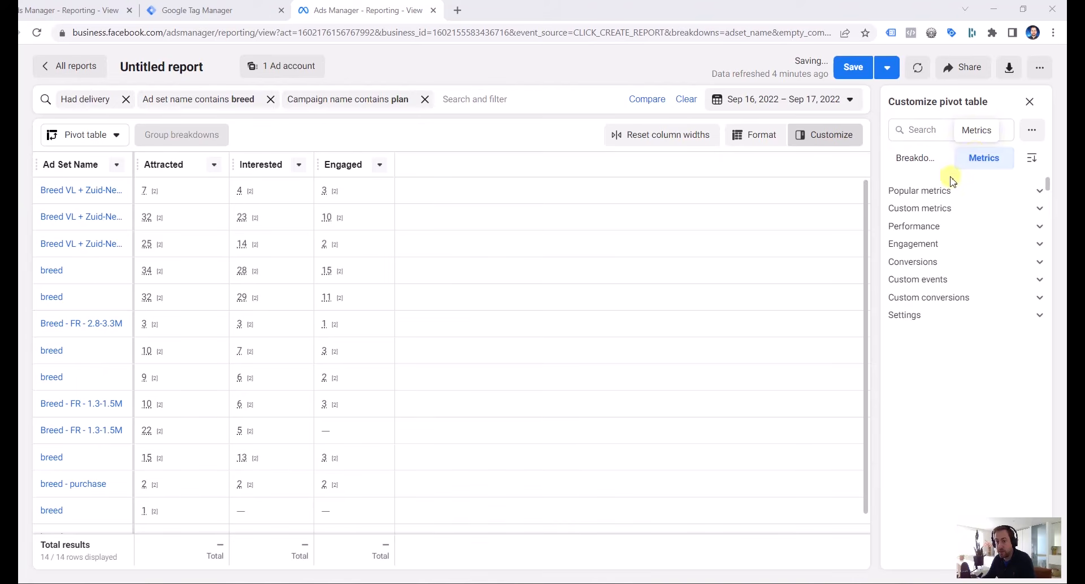
- Start a new custom metric named "Attracted to Interested Rate" with the Percentage (%) format
left_click(954, 212)
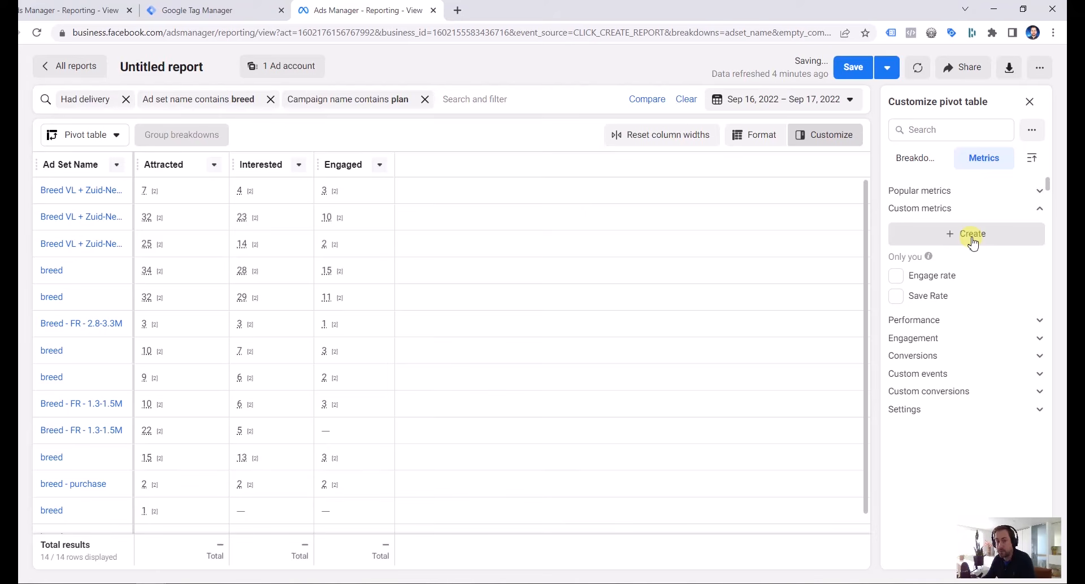
left_click(993, 235)
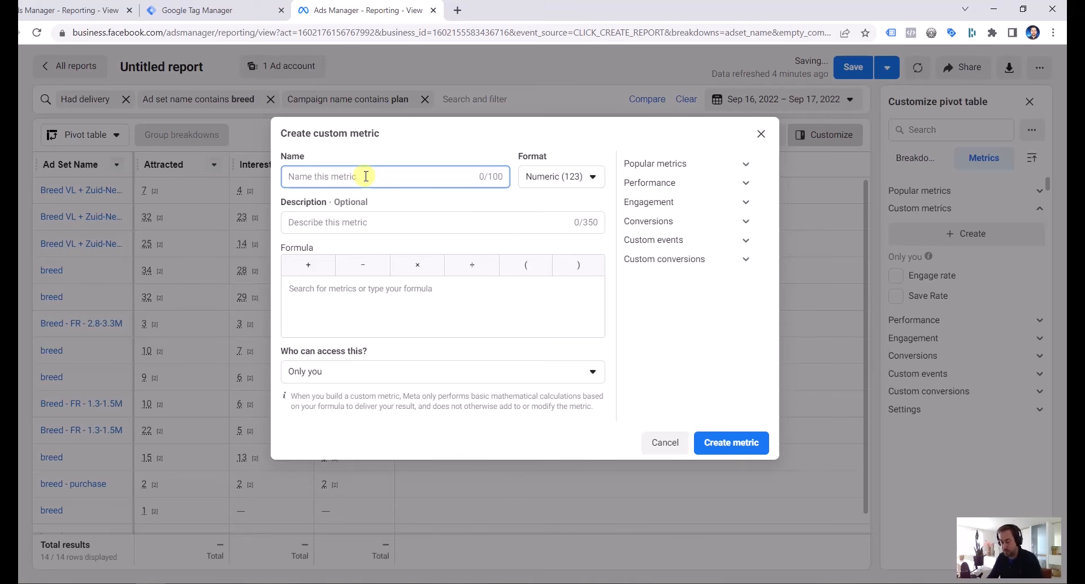
type("Attracted to Interested Rate")
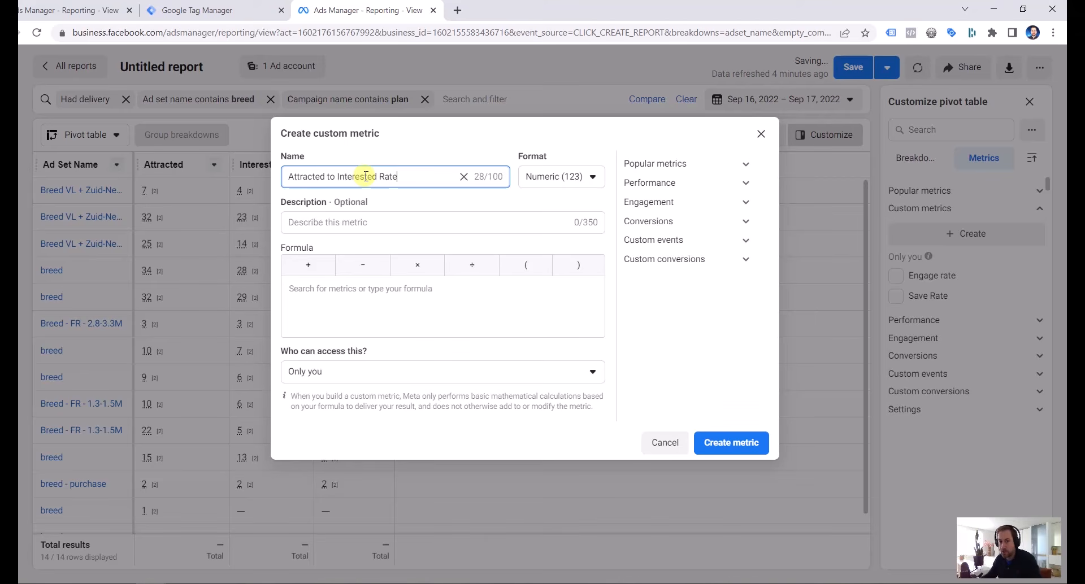
left_click(568, 176)
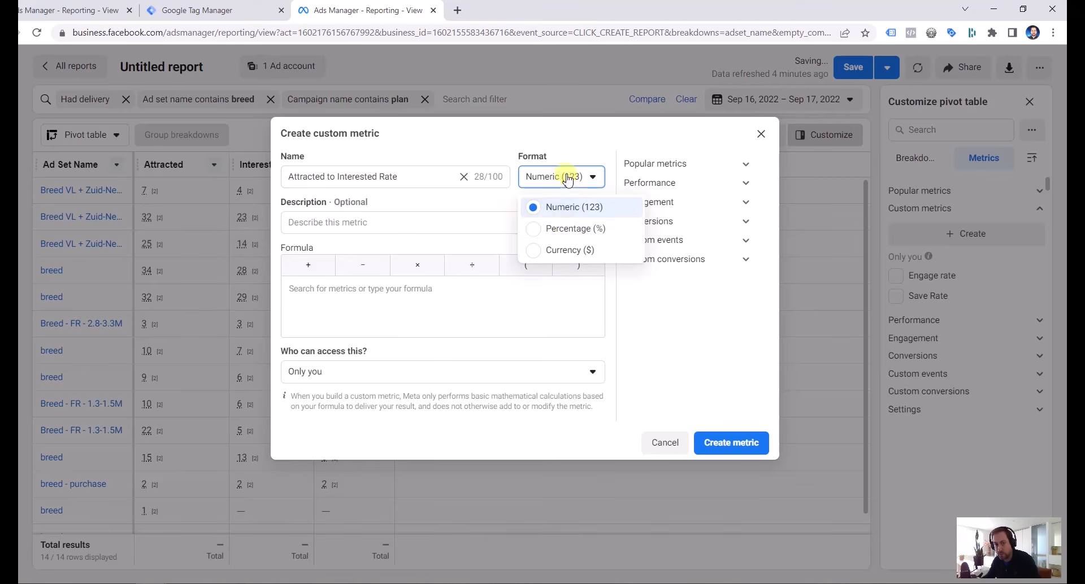
left_click(559, 235)
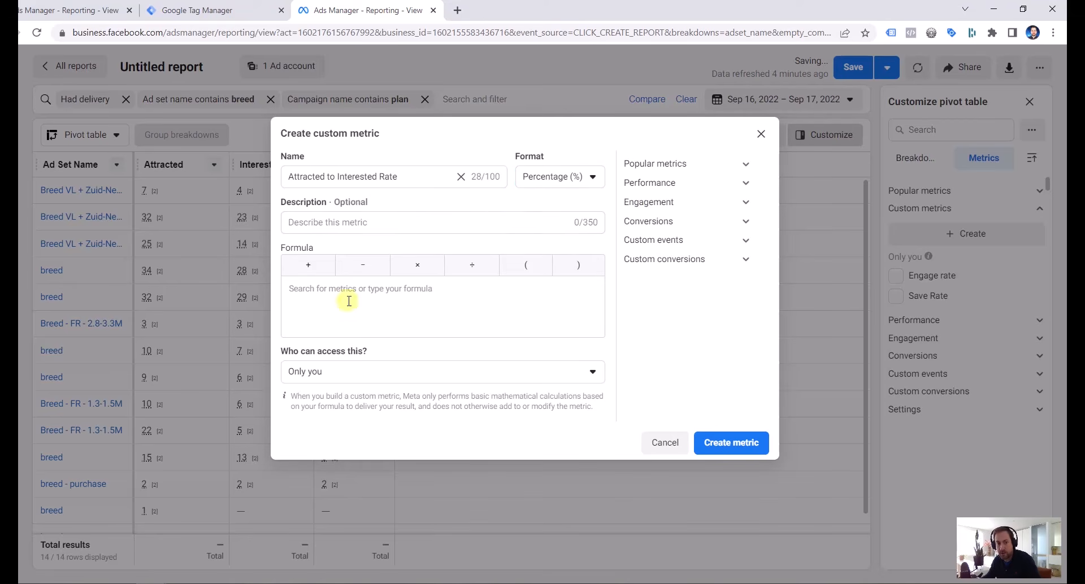
- Define the custom metric's formula as Interested ÷ Attracted, using the non-deleted custom conversion metrics
left_click(408, 302)
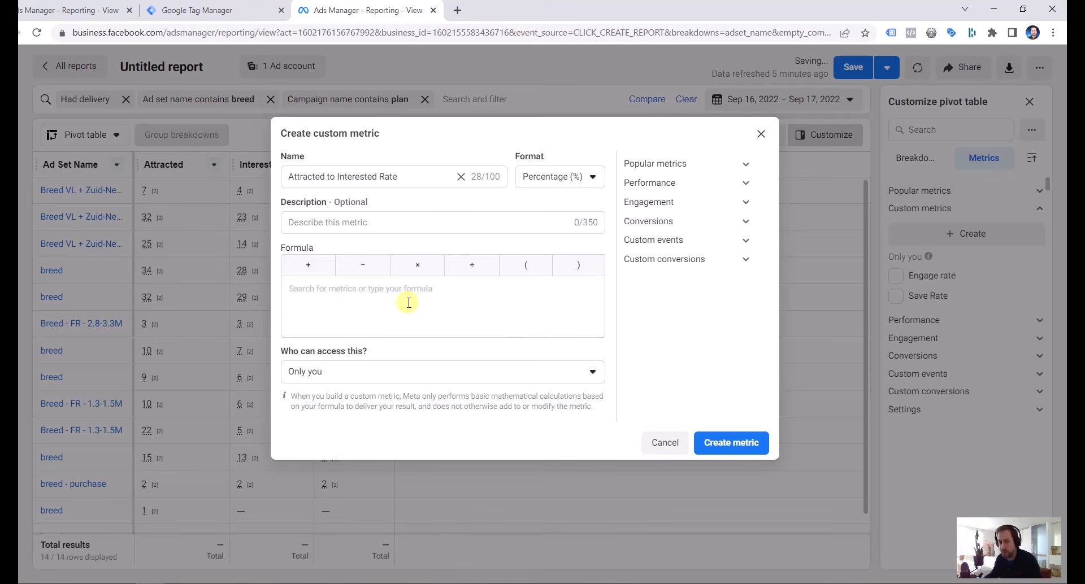
type("interste")
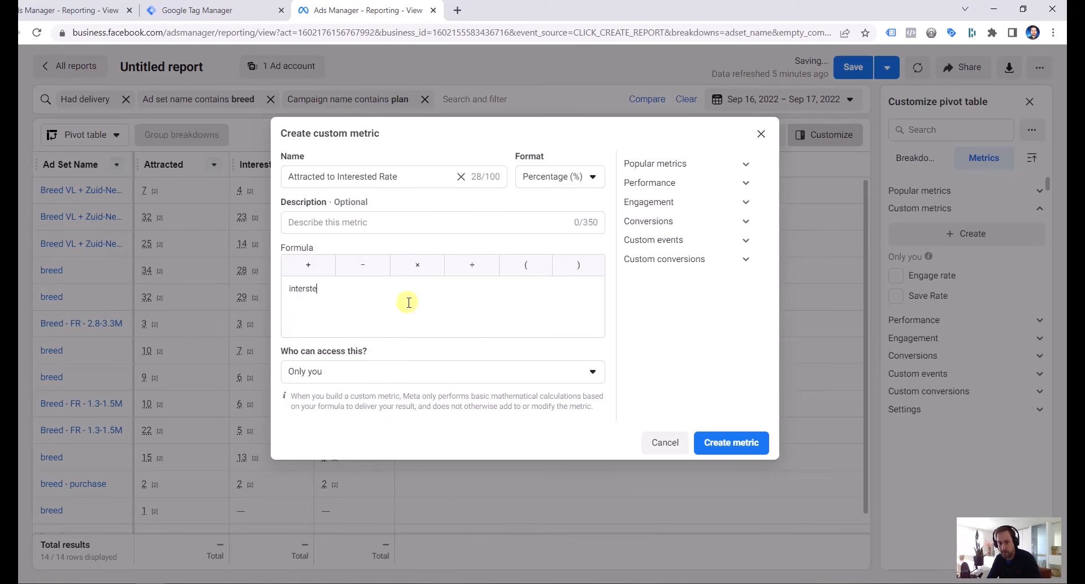
key("BackSpace")
key("BackSpace")
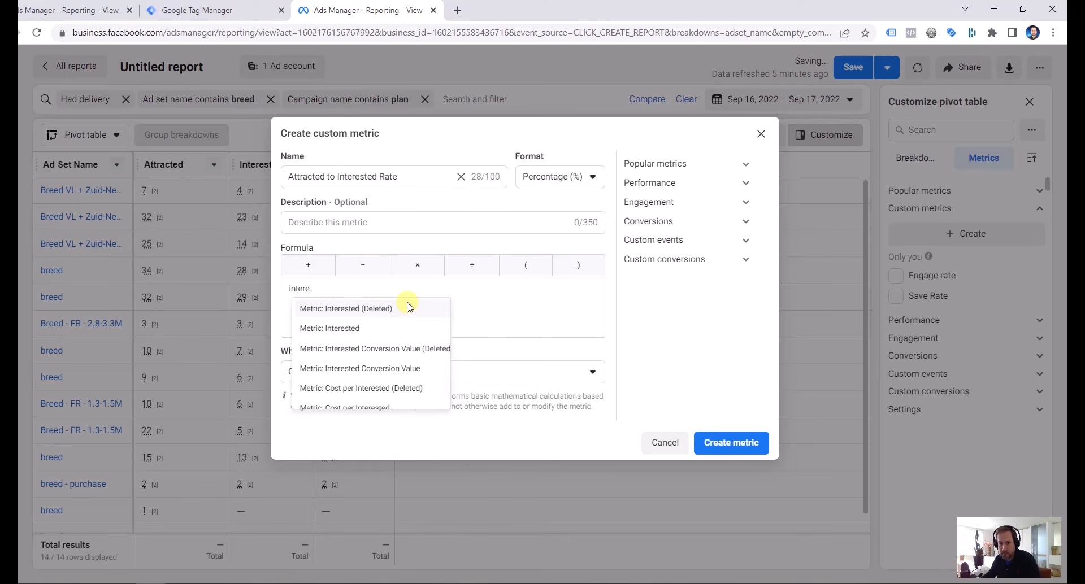
left_click(396, 328)
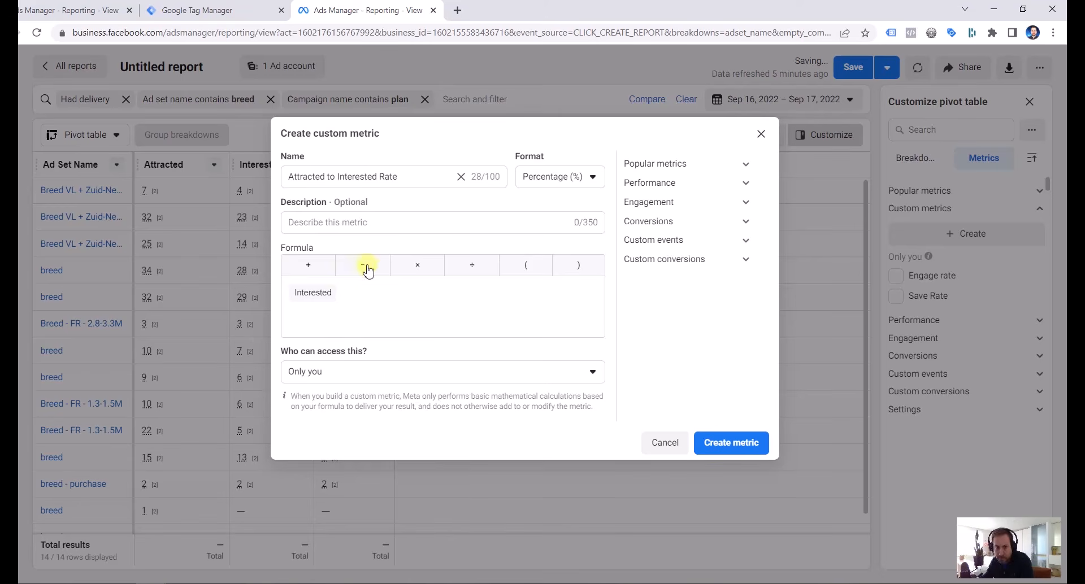
left_click(486, 262)
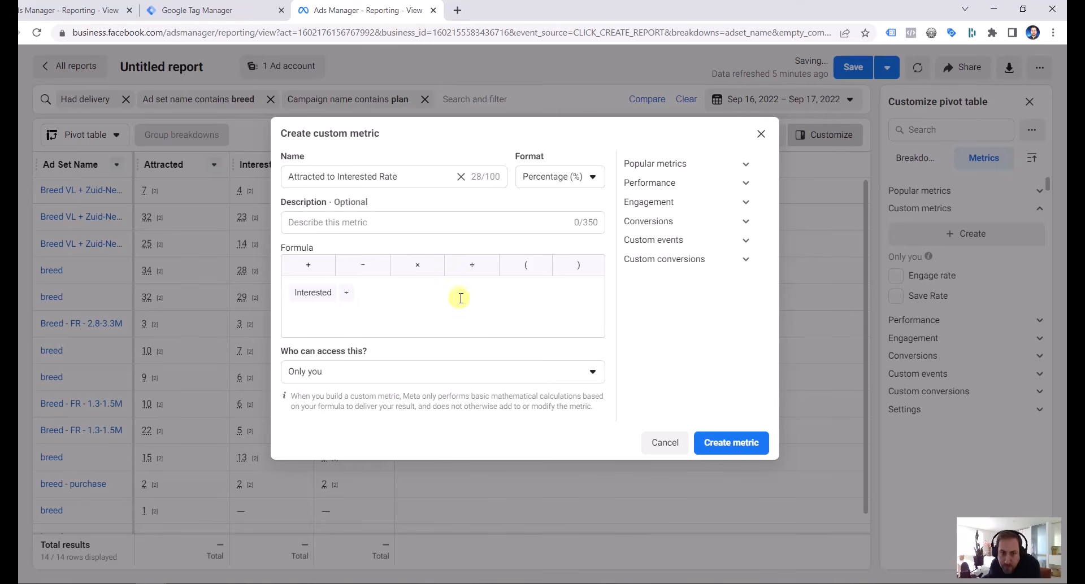
left_click(427, 305)
type("att")
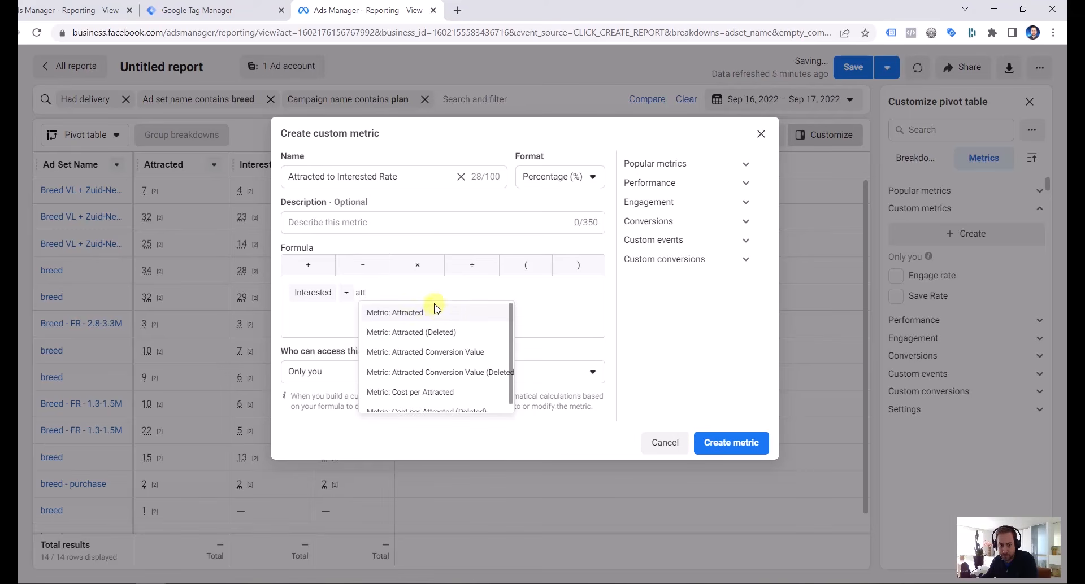
left_click(436, 311)
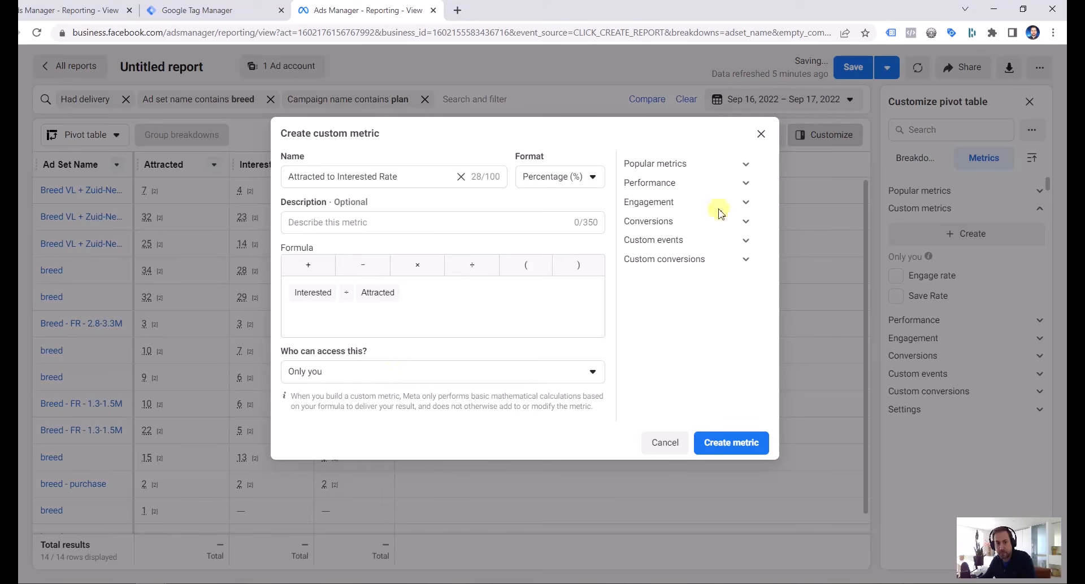
- Create the metric with access kept at Only you, and move its column between Attracted and Interested
left_click(380, 374)
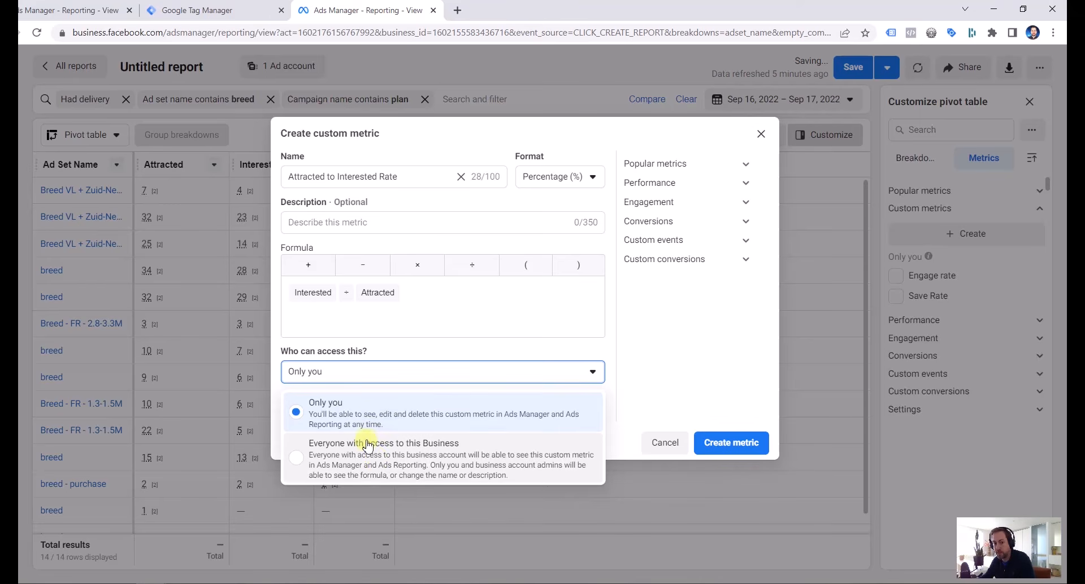
left_click(419, 375)
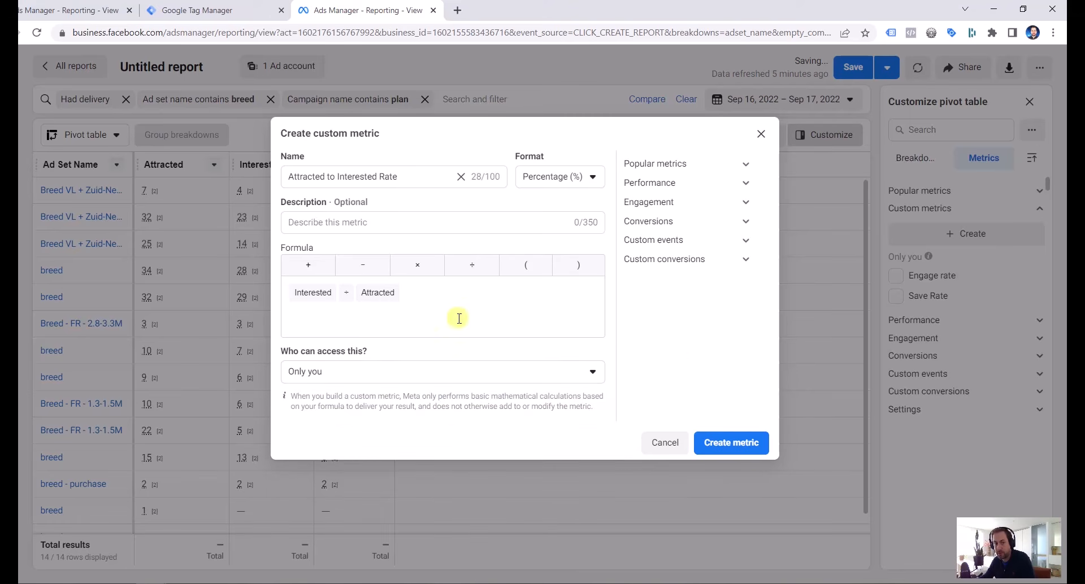
left_click(733, 445)
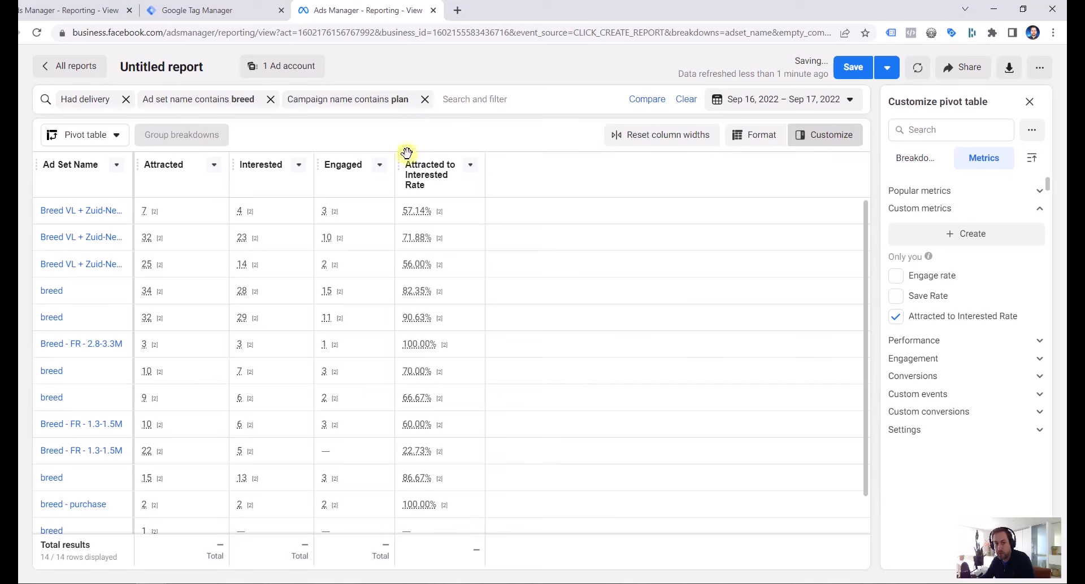
left_click_drag(400, 164, 252, 170)
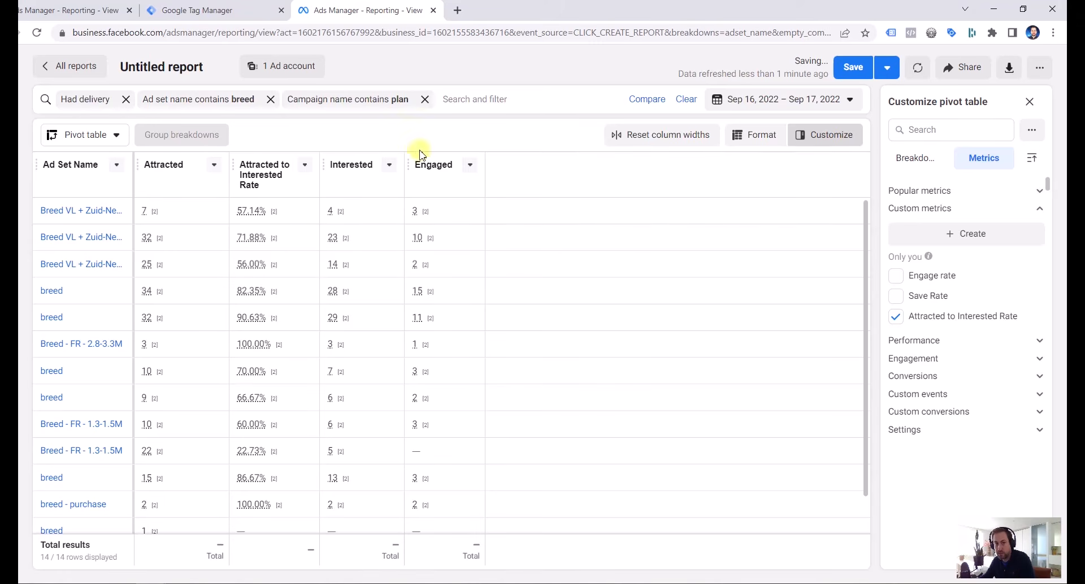
- Start another custom metric named "Interested to Engaged Rate" with the Percentage (%) format
left_click(968, 234)
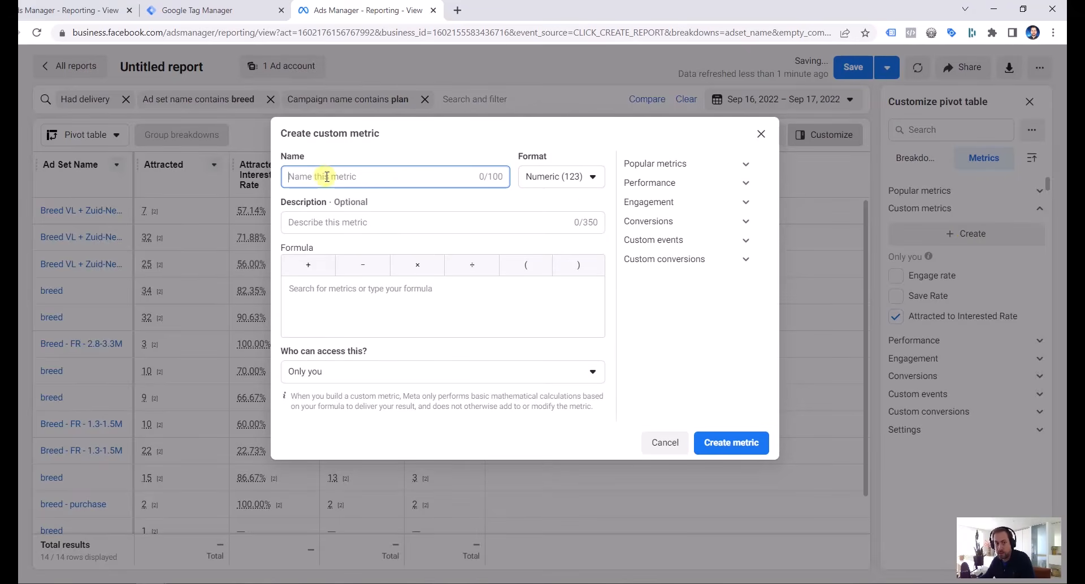
type("Interested to Engaged Rate")
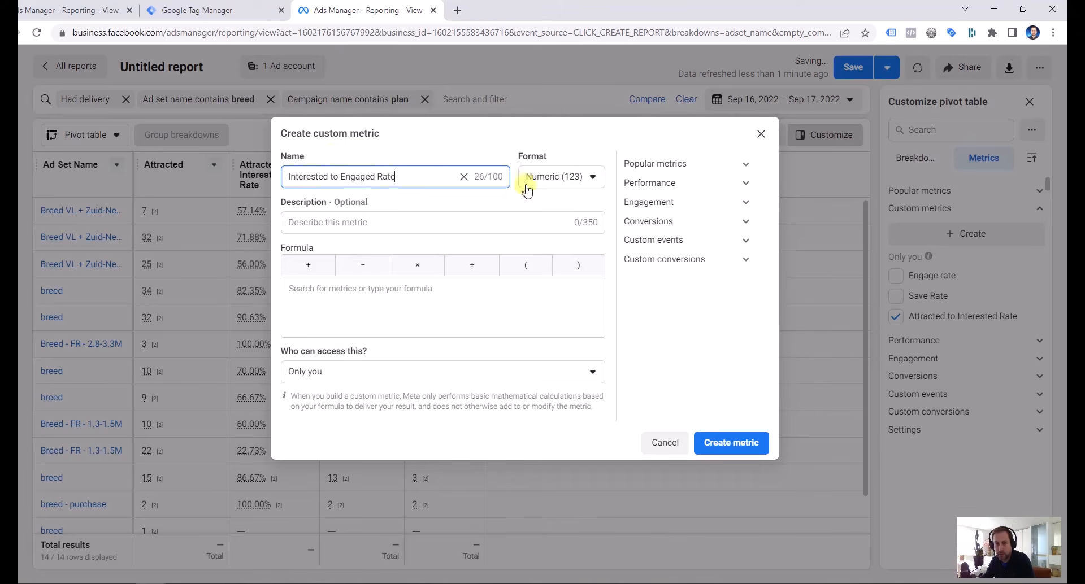
left_click(563, 176)
left_click(563, 228)
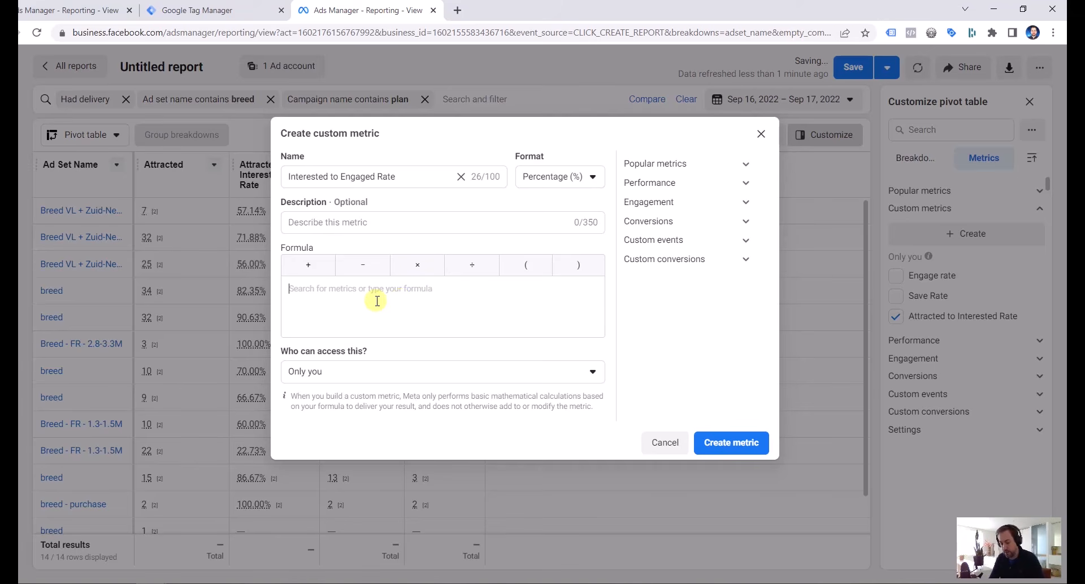
- Create the metric with the formula Engaged ÷ Interested and move its column between Interested and Engaged
type("engaged")
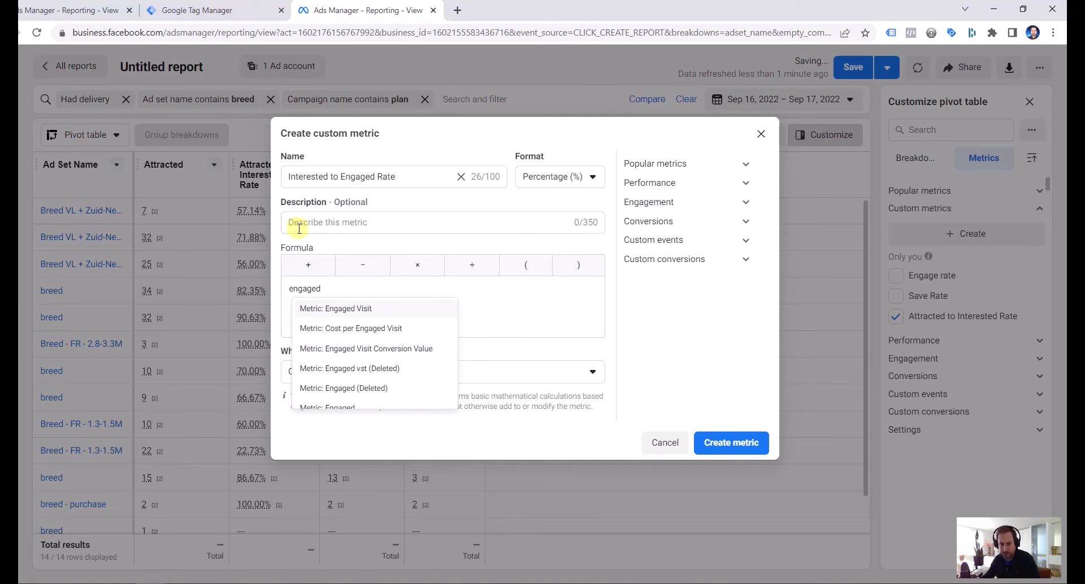
scroll(373, 348, "down", 2)
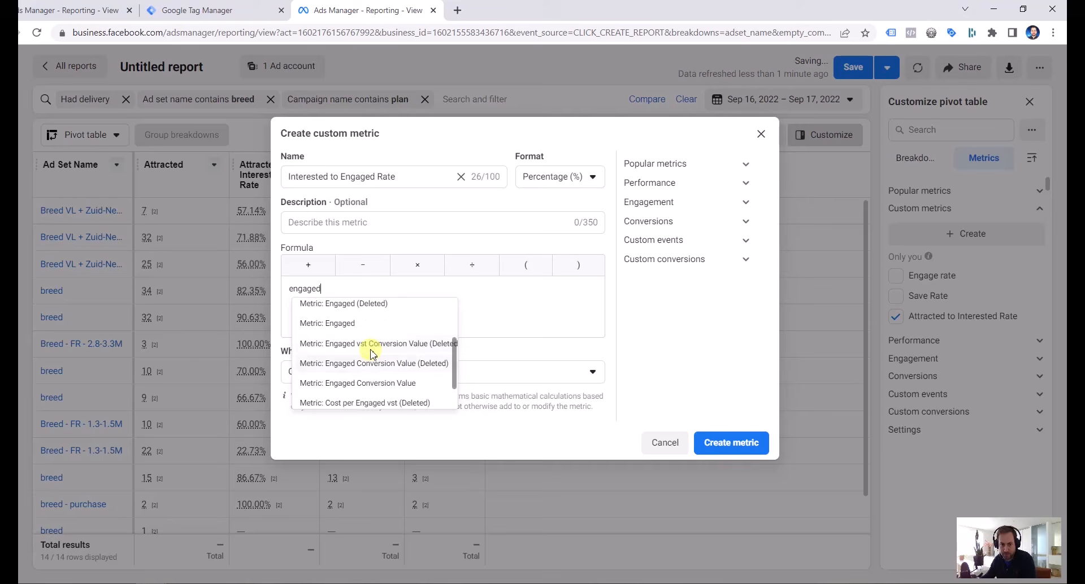
left_click(351, 323)
left_click(482, 271)
type("inter")
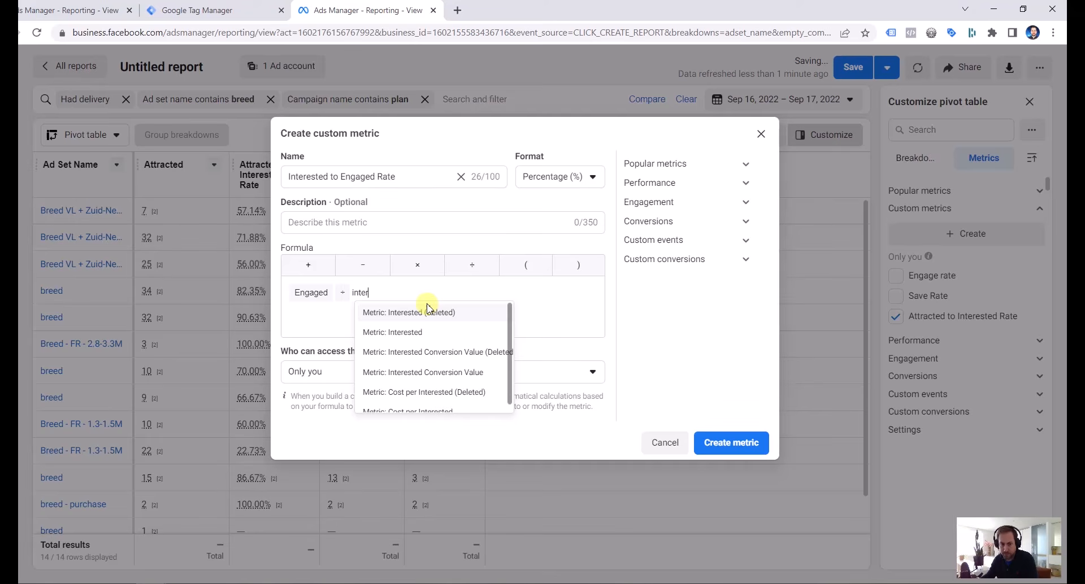
left_click(445, 332)
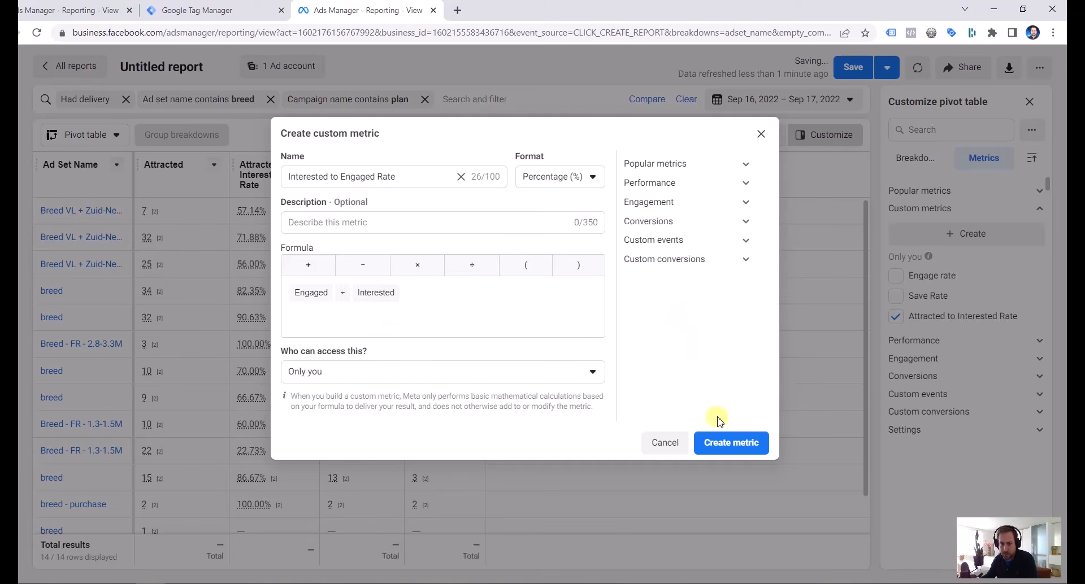
left_click(739, 442)
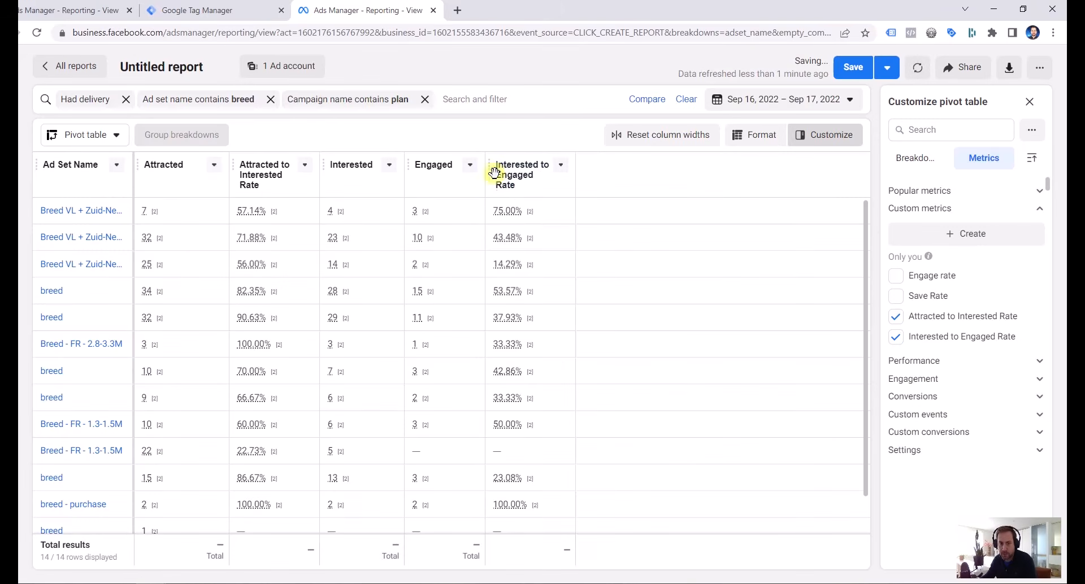
left_click_drag(496, 180, 423, 177)
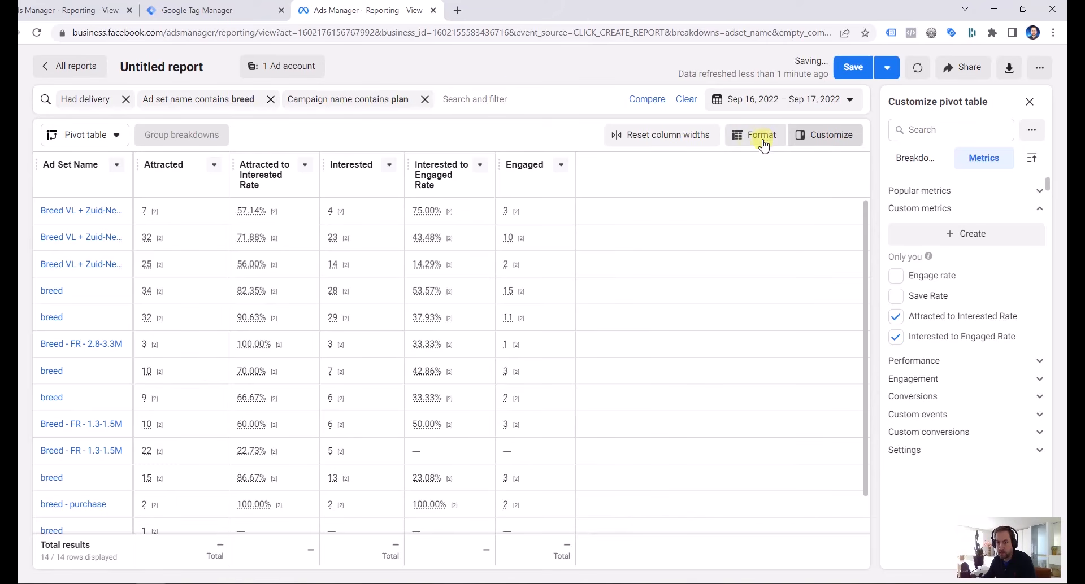
- Create a single-color conditional formatting rule that shades Attracted to Interested Rate values greater than 0.7 green
left_click(737, 137)
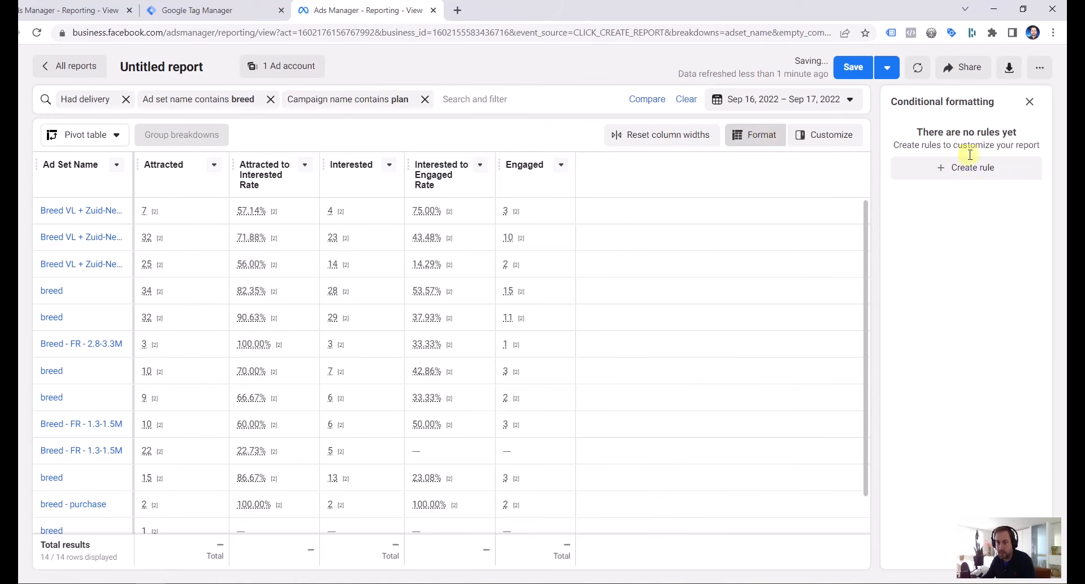
left_click(960, 169)
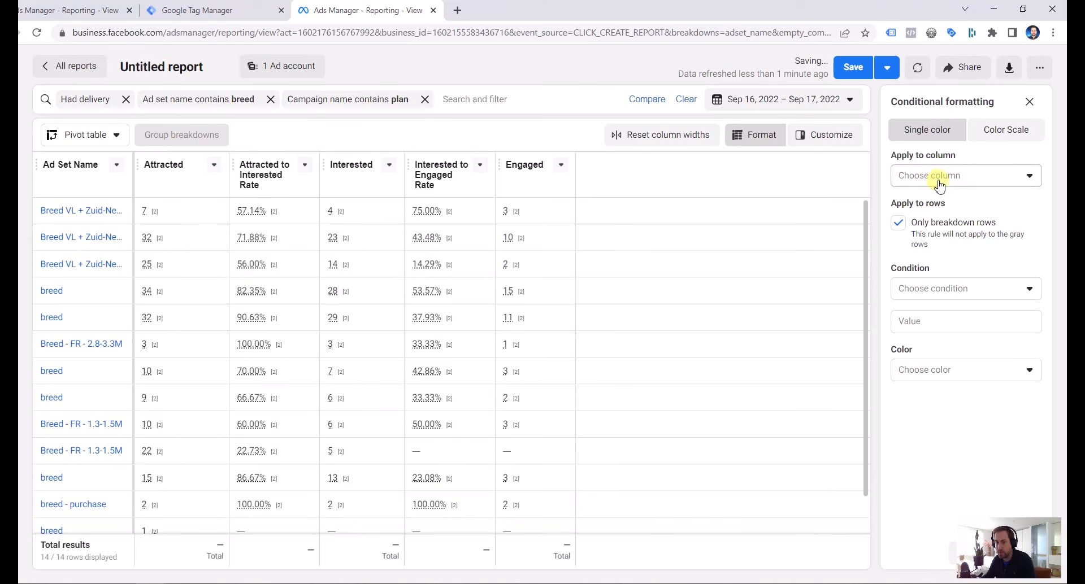
left_click(940, 182)
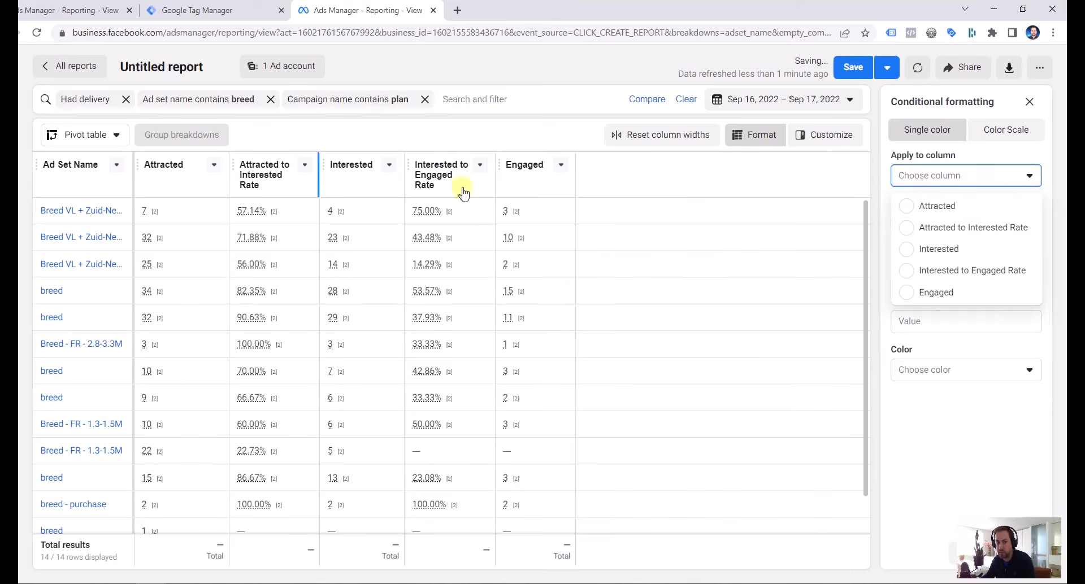
left_click(986, 232)
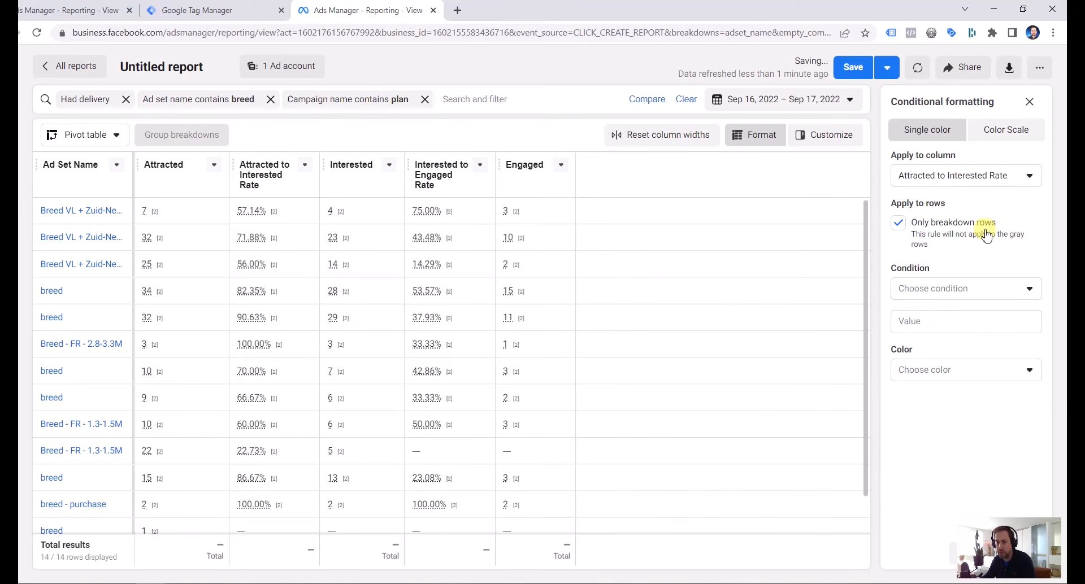
left_click(970, 292)
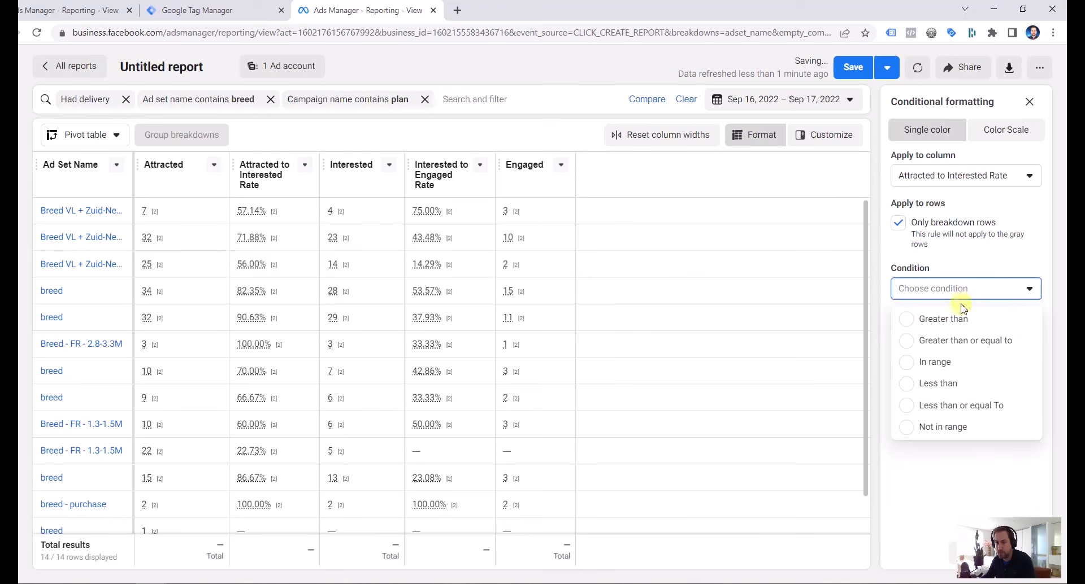
left_click(949, 317)
left_click(939, 325)
type("0.7")
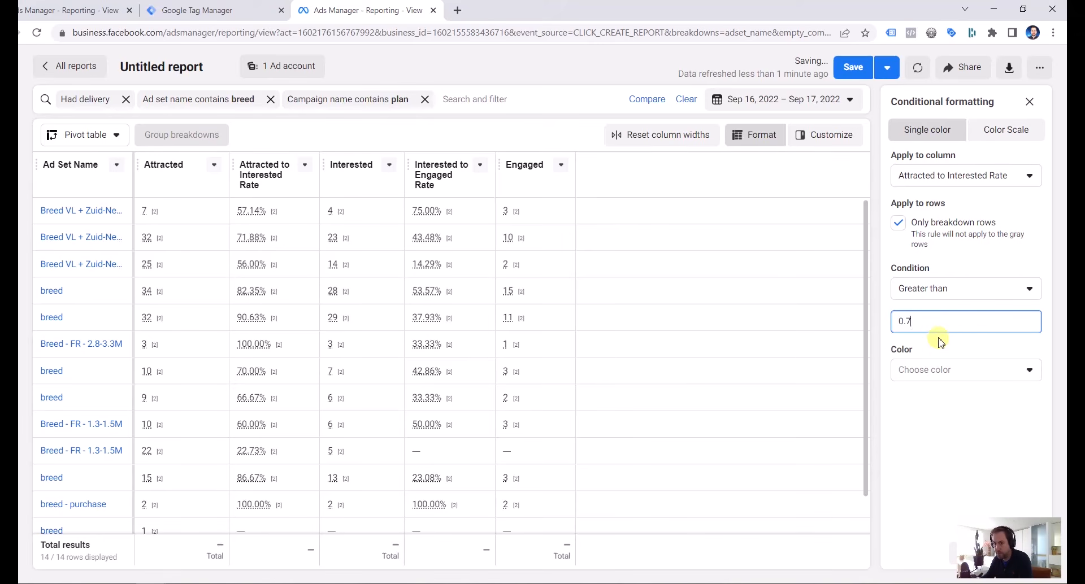
left_click(935, 371)
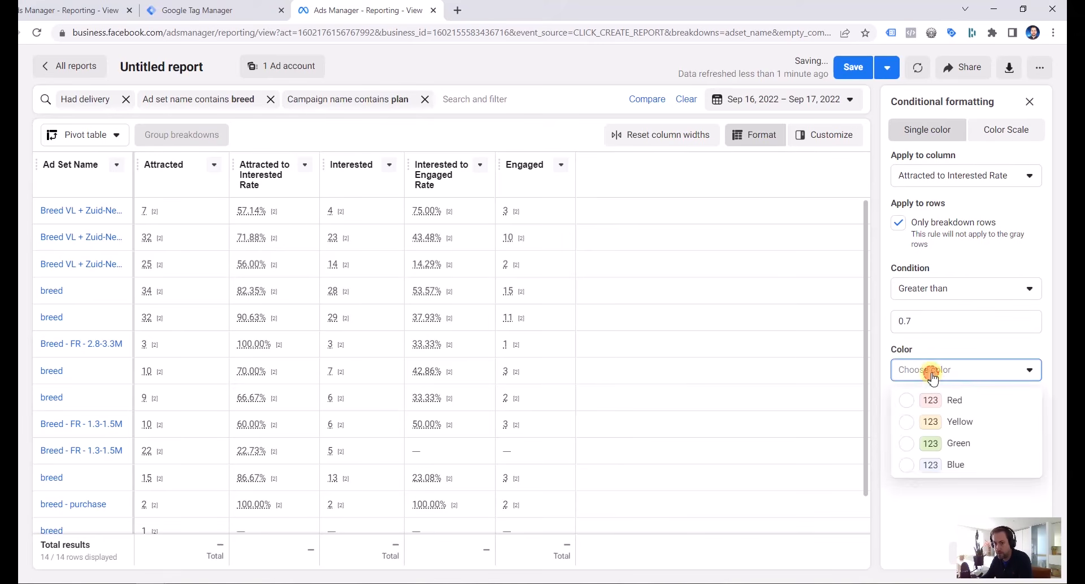
left_click(954, 445)
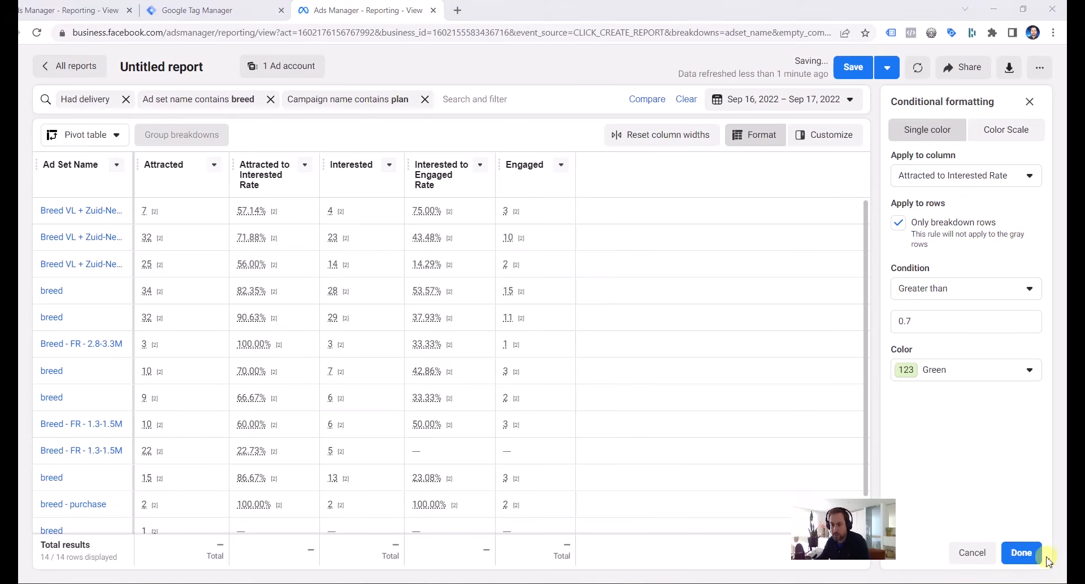
left_click(1022, 554)
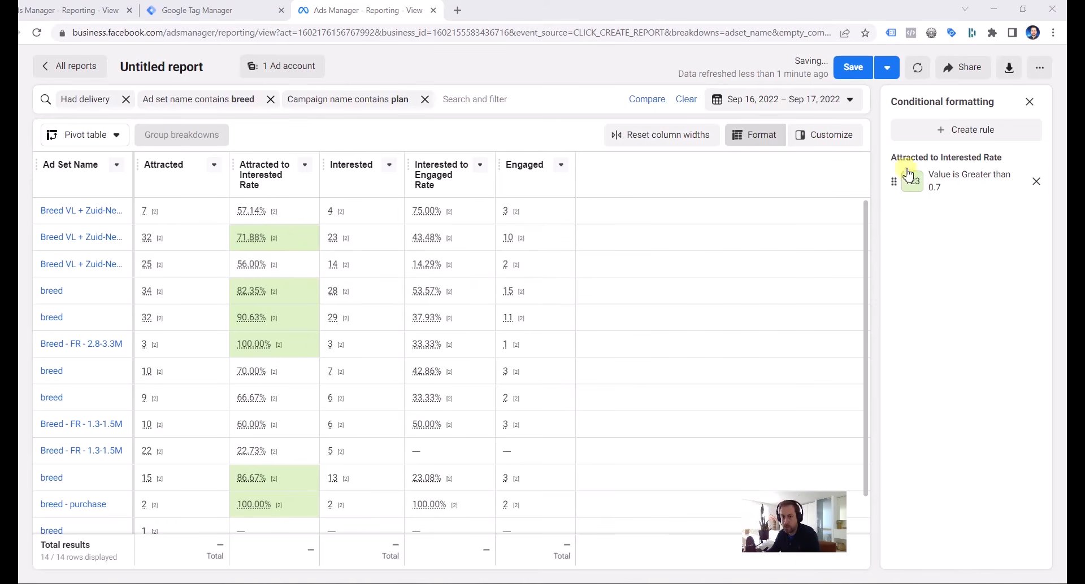
- Add a formatting rule that shades Attracted to Interested Rate values in the range 0.5 to 0.7 yellow
left_click(942, 130)
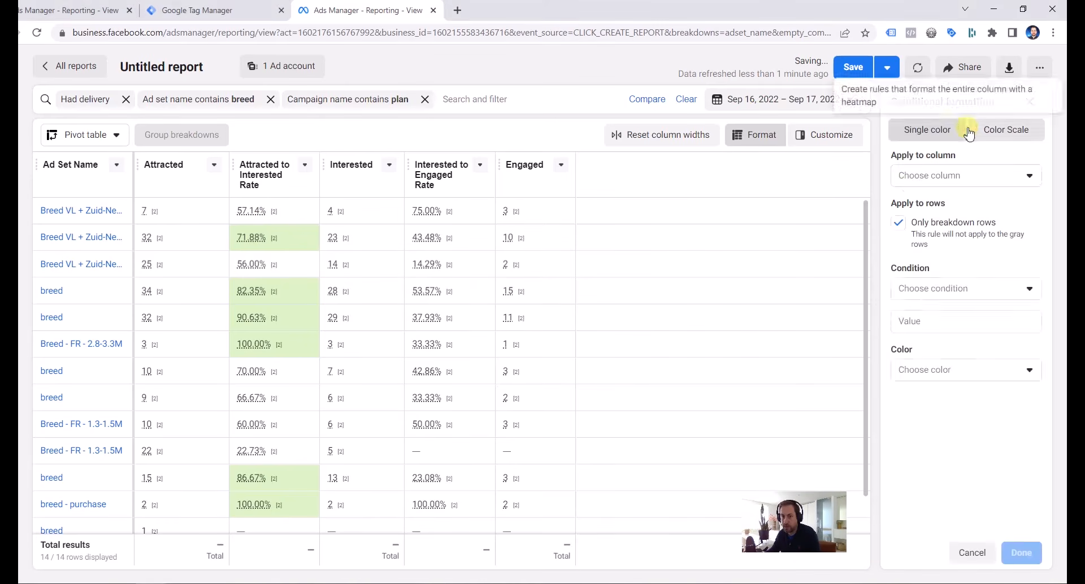
left_click(943, 172)
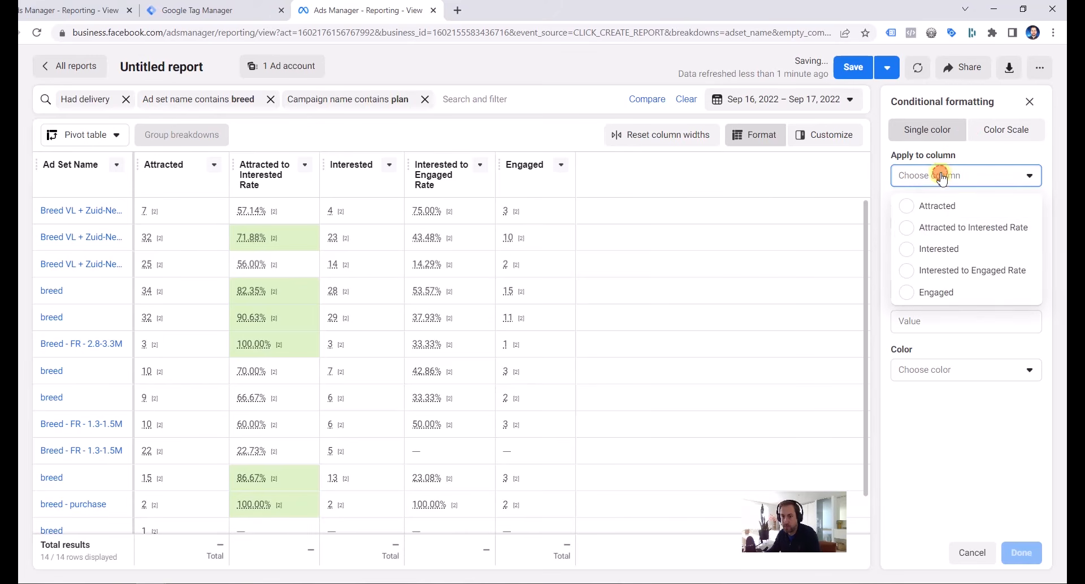
left_click(944, 229)
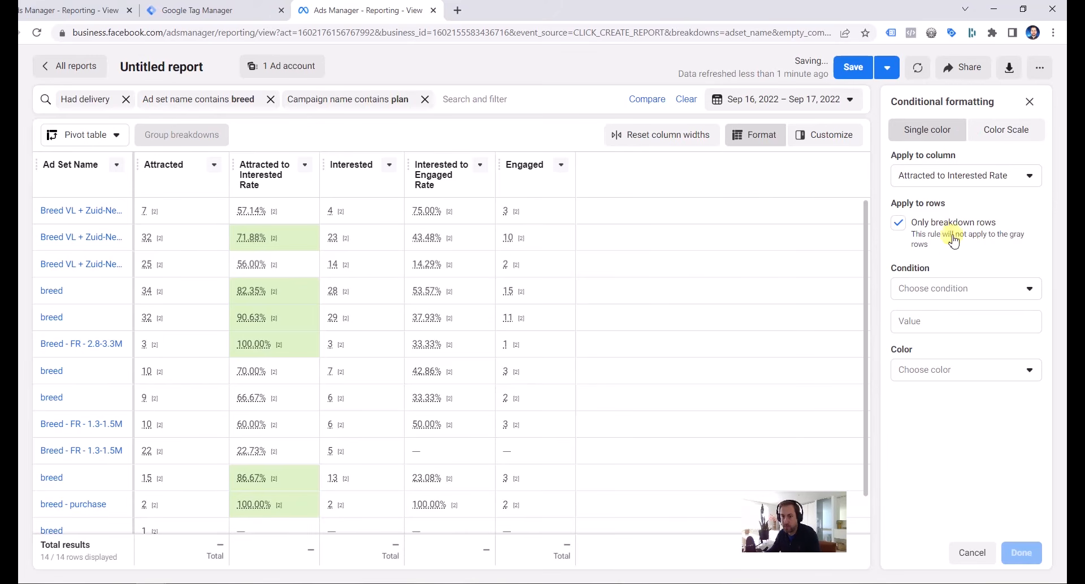
left_click(994, 292)
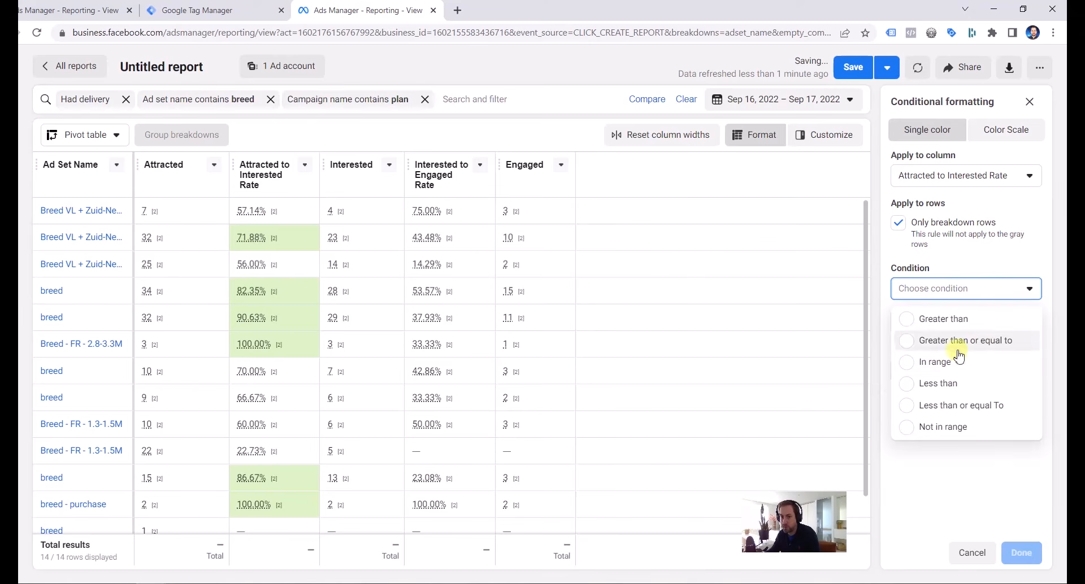
left_click(936, 363)
left_click(930, 321)
type("0.5")
left_click(1000, 321)
type("0")
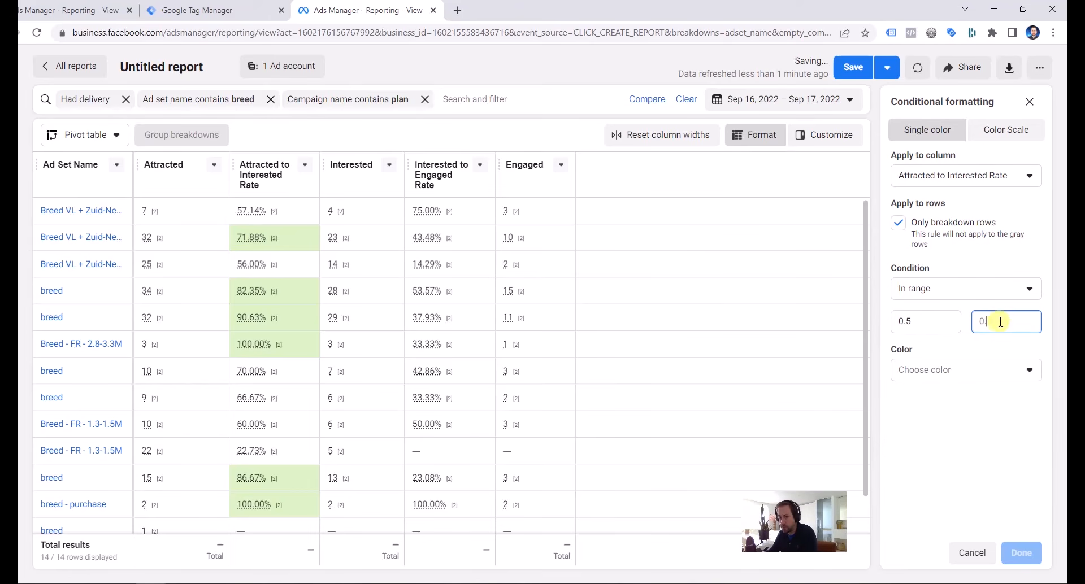
type(".7")
left_click(987, 341)
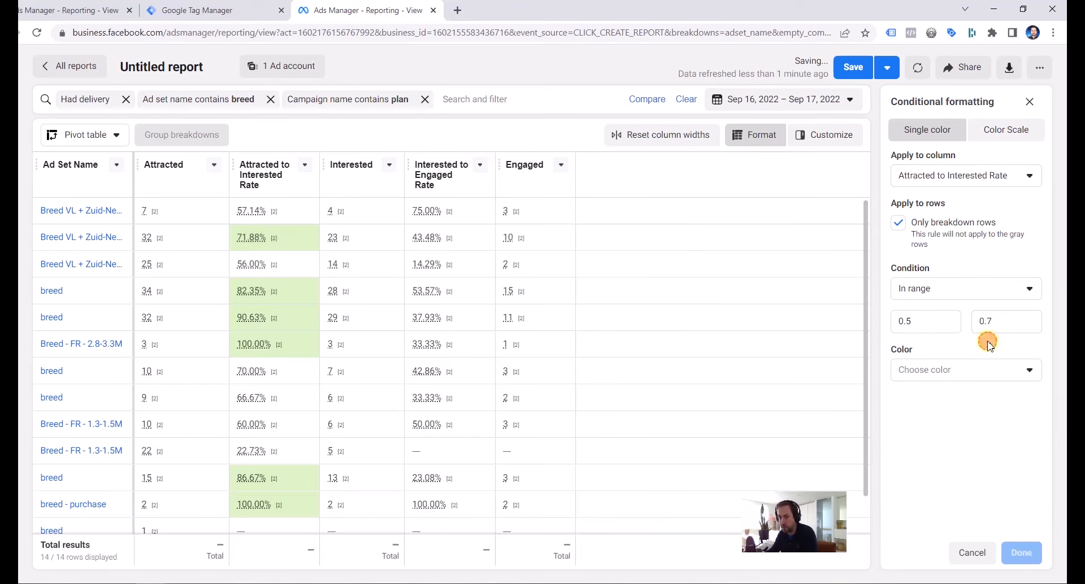
left_click(948, 371)
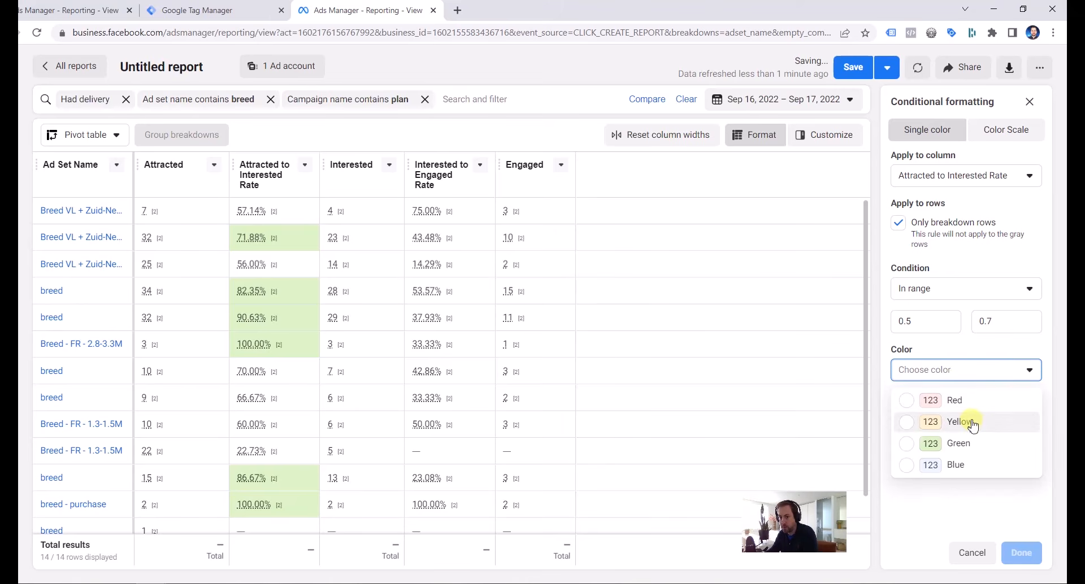
left_click(972, 424)
left_click(1016, 554)
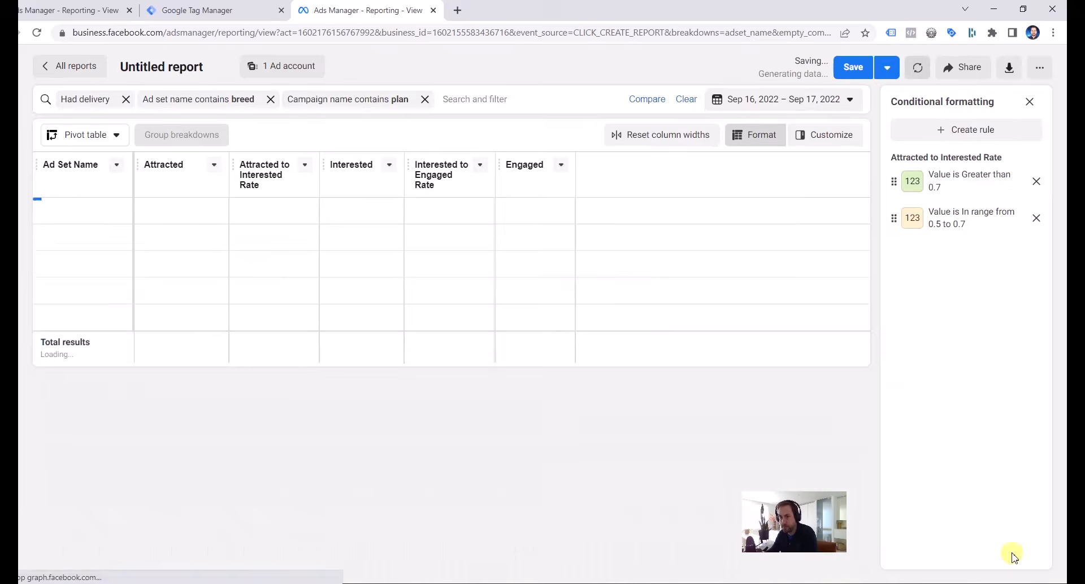
- Add a formatting rule that shades Attracted to Interested Rate values less than 0.5 red
left_click(949, 126)
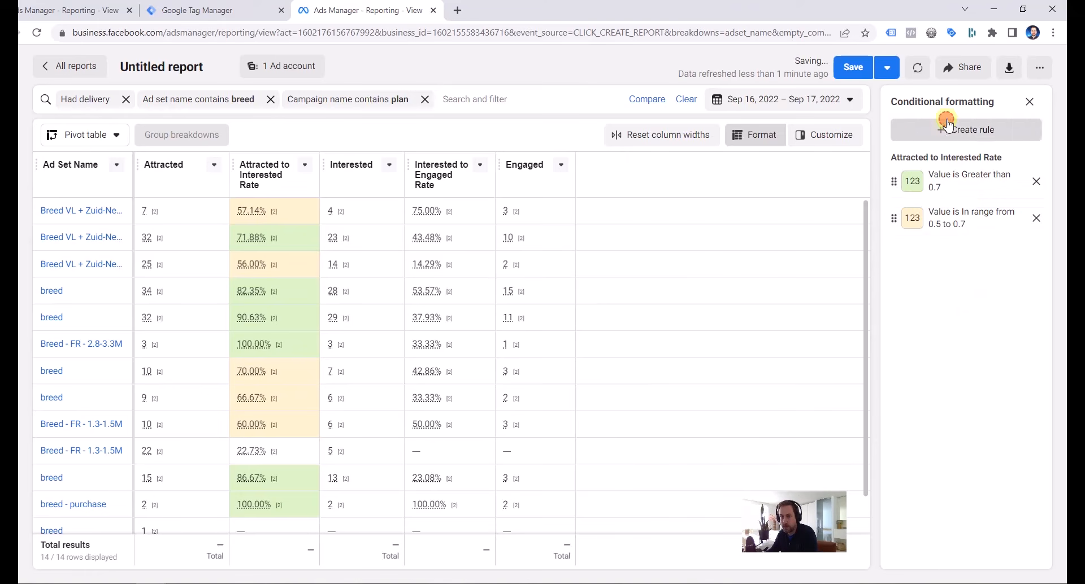
left_click(945, 176)
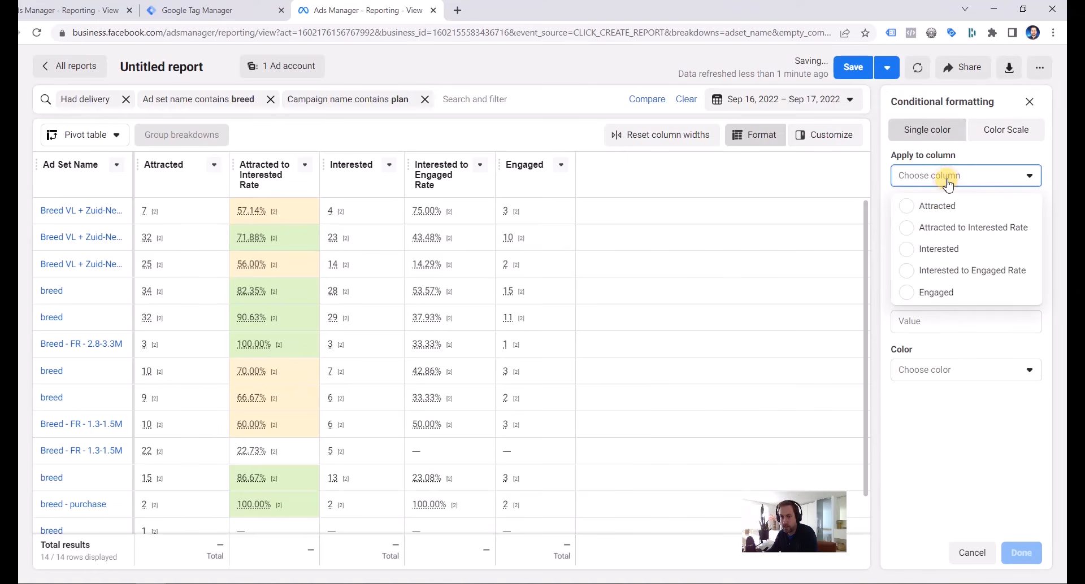
left_click(941, 229)
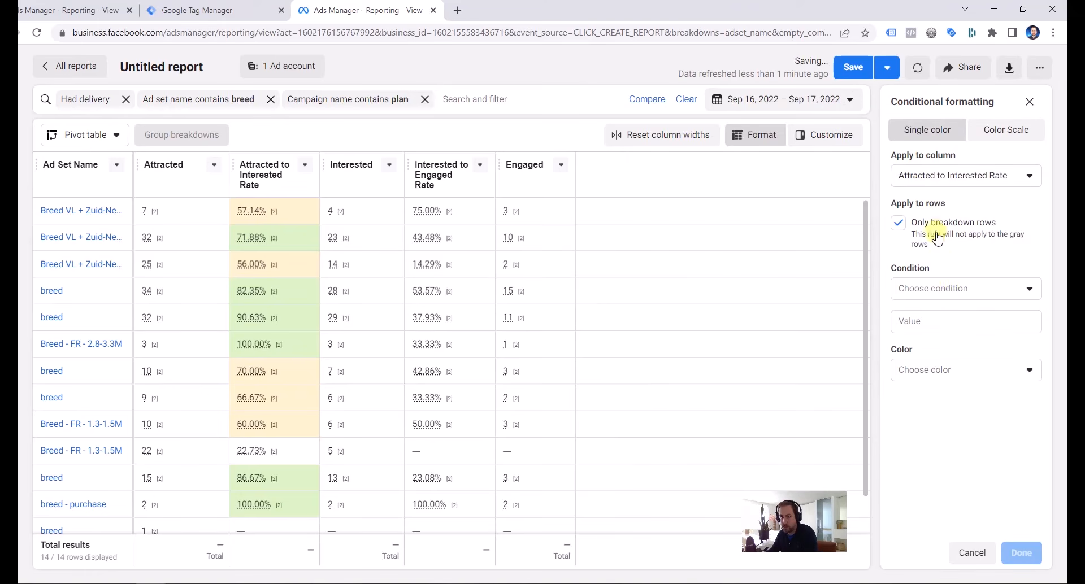
left_click(953, 299)
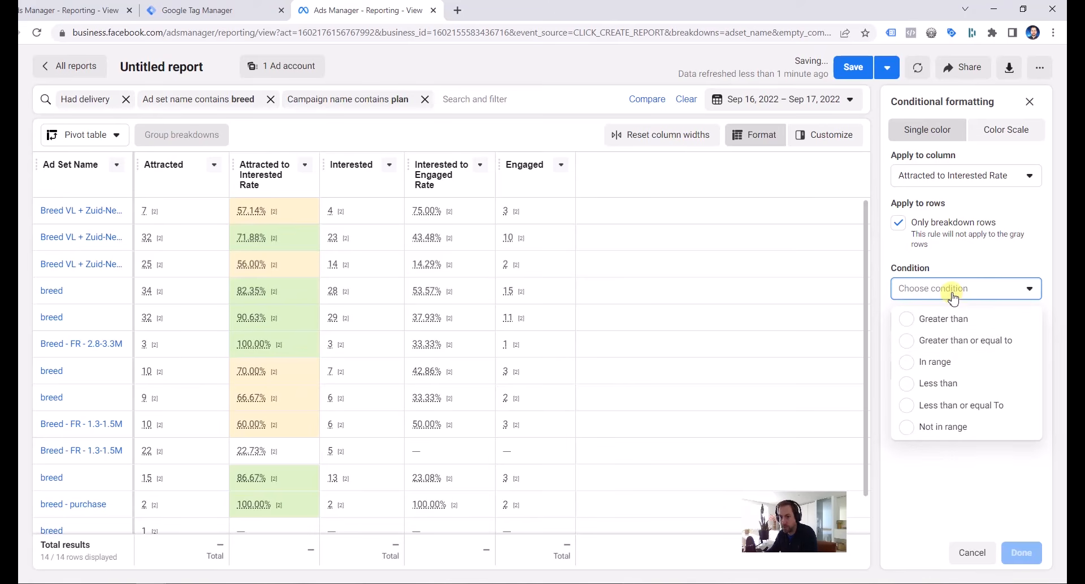
left_click(948, 384)
left_click(936, 322)
type("50")
double_click(937, 323)
type("0.5")
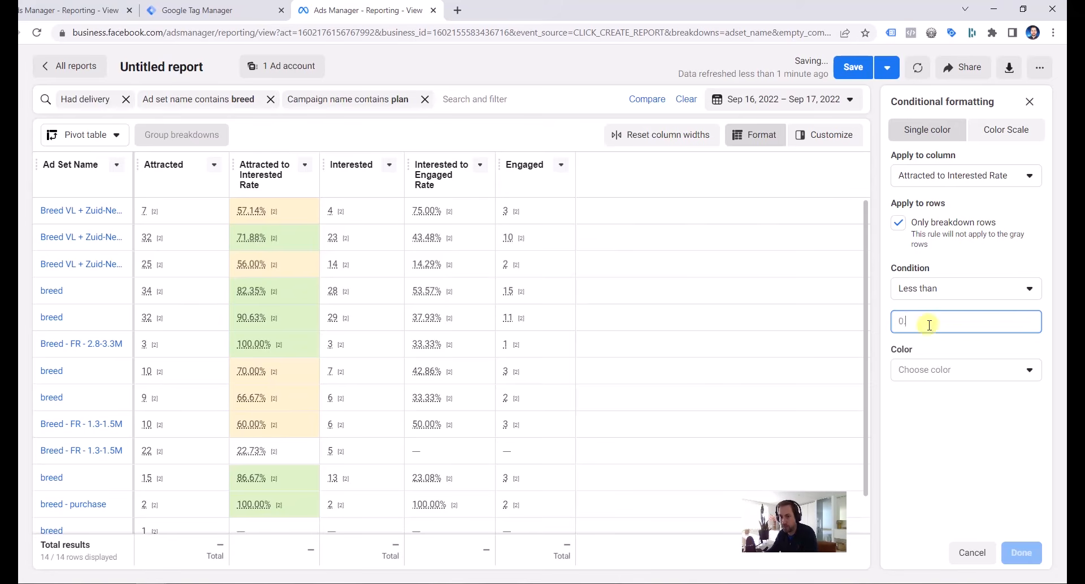
left_click(939, 370)
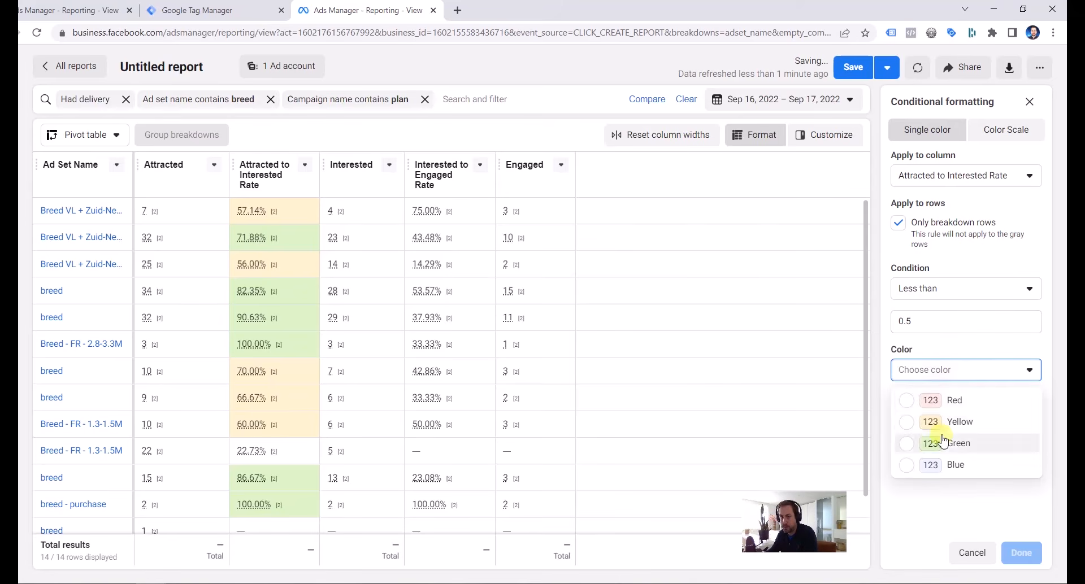
left_click(959, 401)
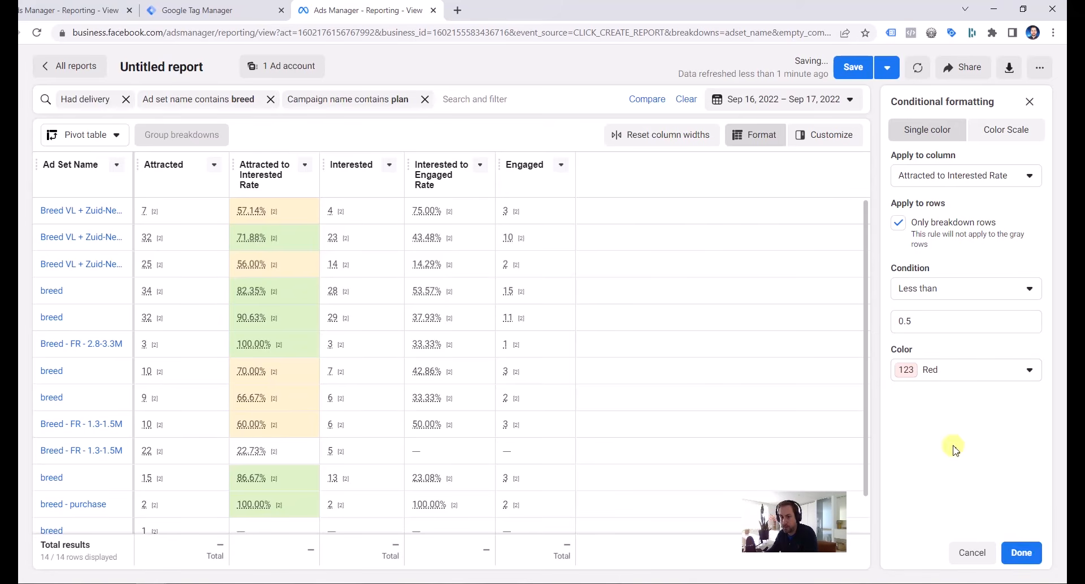
left_click(1021, 553)
scroll(446, 300, "down", 2)
scroll(446, 303, "up", 2)
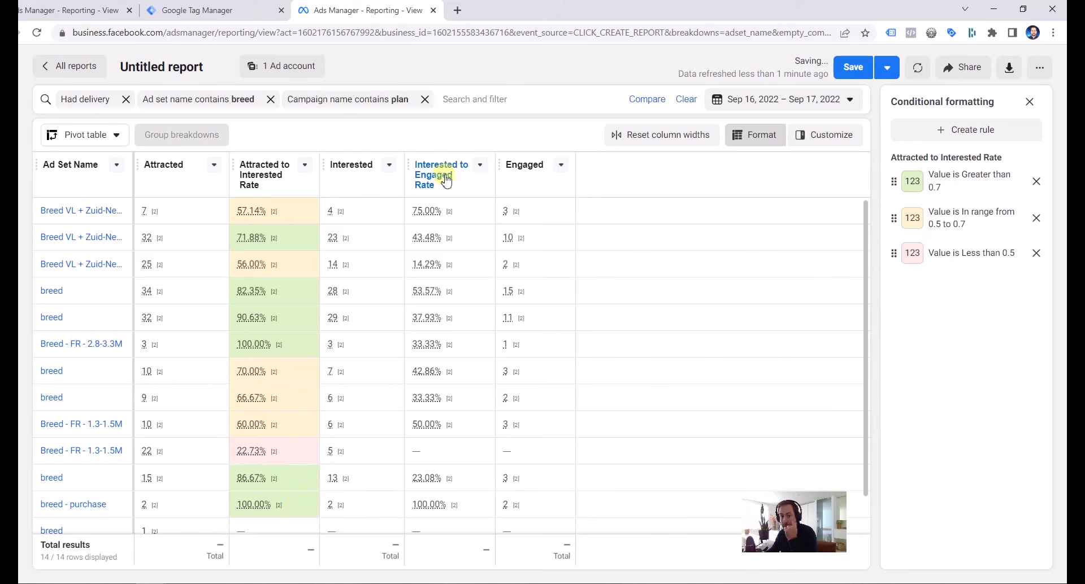
- Start a new conditional formatting rule for the Interested to Engaged Rate column
mouse_move(446, 184)
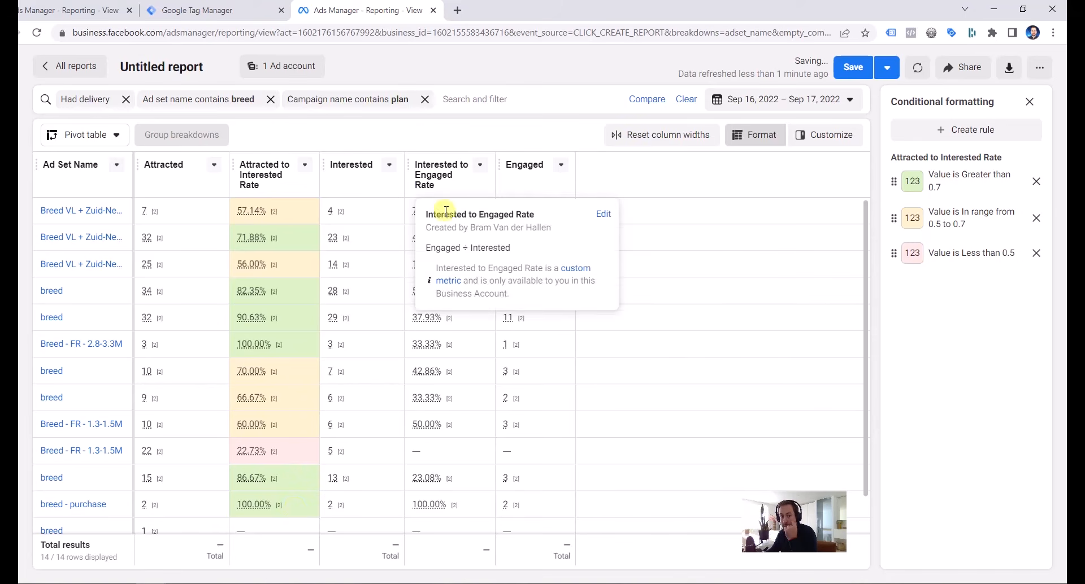
left_click(971, 135)
left_click(952, 177)
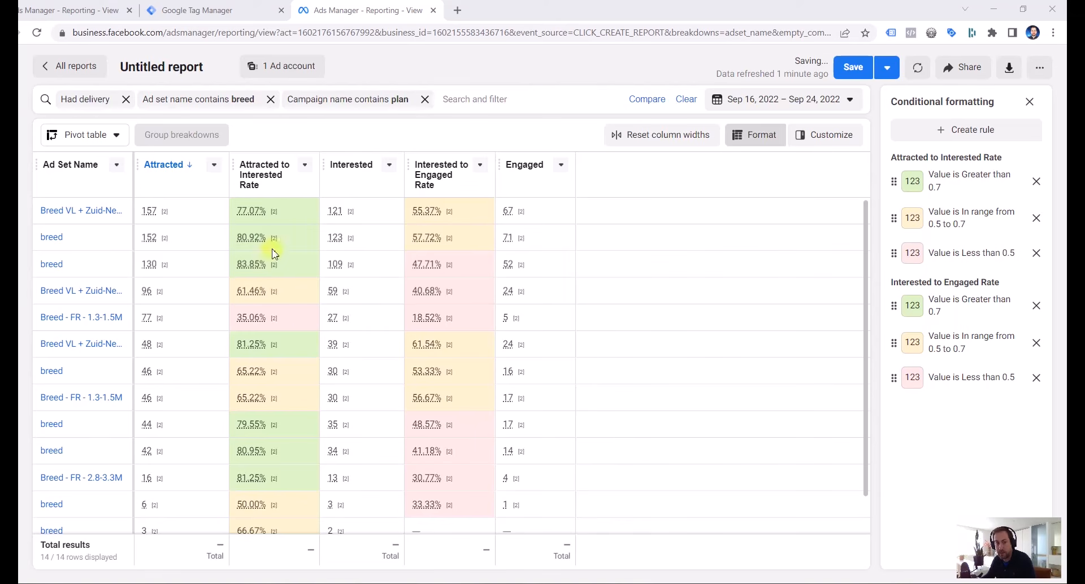
mouse_move(277, 319)
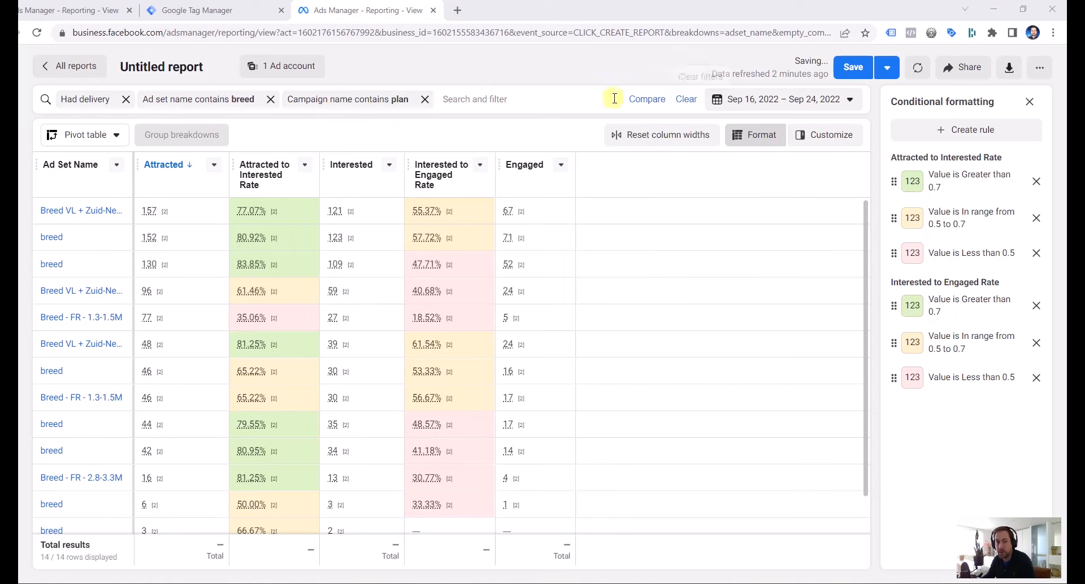
mouse_move(259, 171)
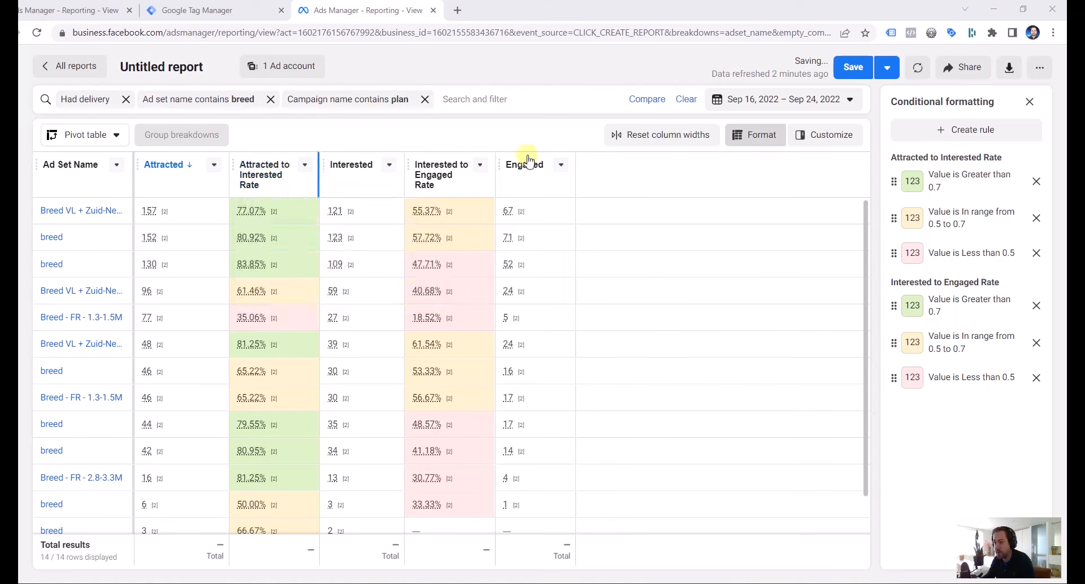